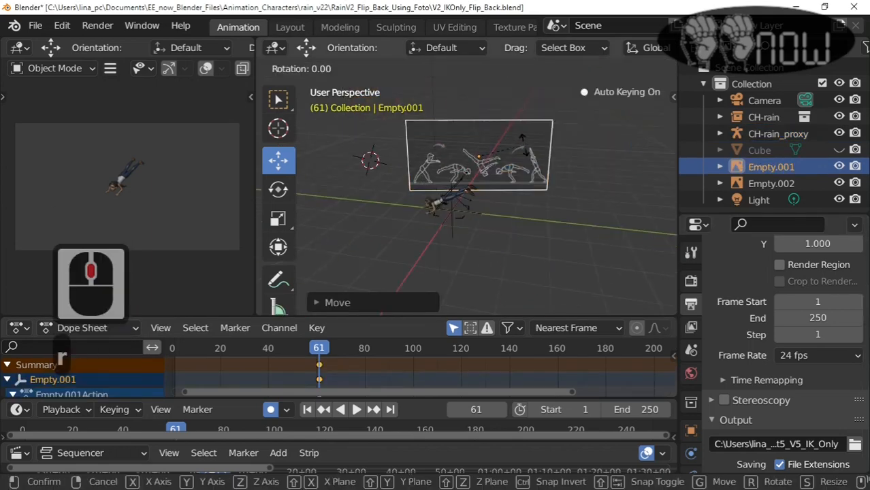
# Freely rotate the Empty.001 flip-sequence image to line it up behind the character
pyautogui.press('r')
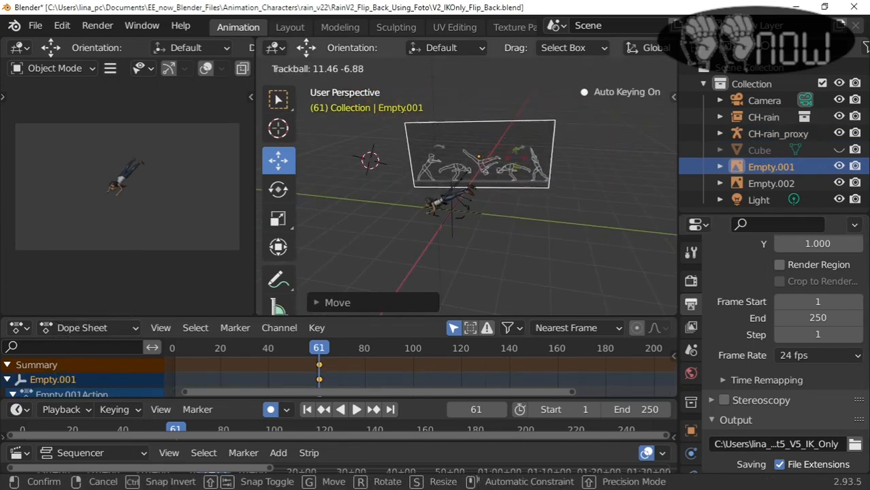
pyautogui.click(552, 246)
pyautogui.moveTo(480, 87); pyautogui.dragTo(474, 102)
pyautogui.moveTo(620, 195); pyautogui.dragTo(581, 194, button='middle')
pyautogui.press('r')
pyautogui.click(558, 235)
pyautogui.moveTo(555, 235); pyautogui.dragTo(497, 237, button='middle')
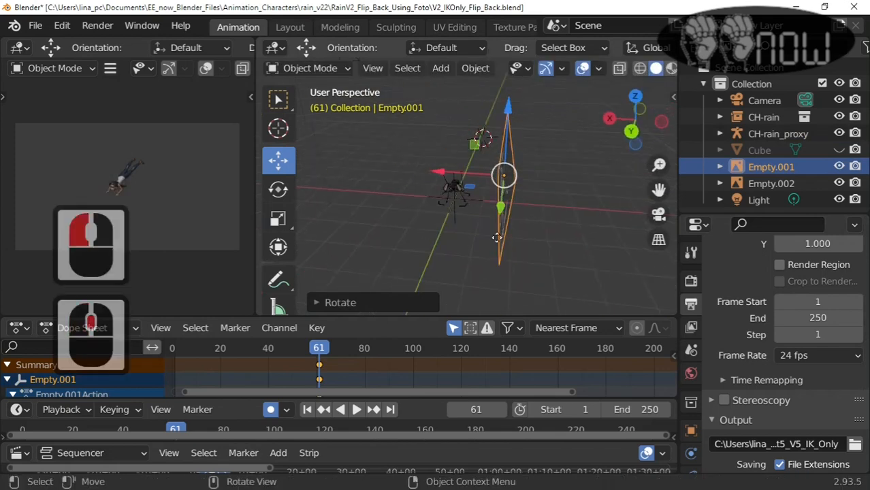
pyautogui.press('r')
pyautogui.click(565, 250)
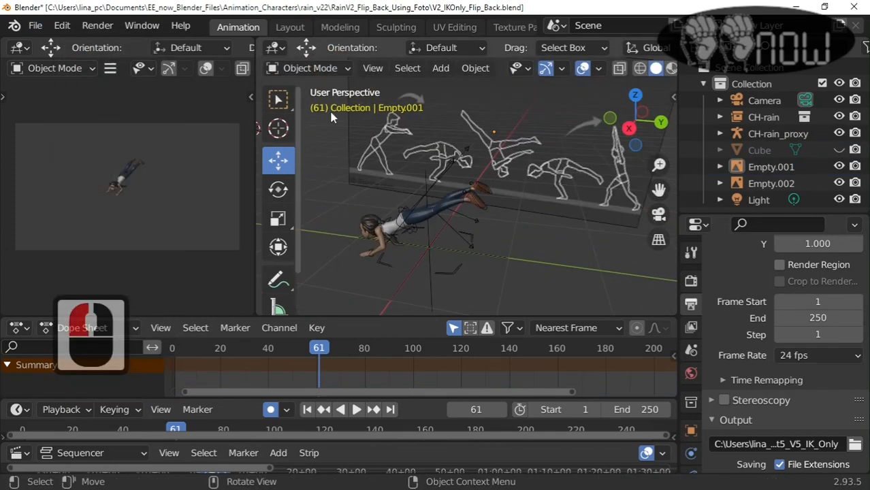
# Revert the V2_IKOnly_Flip_Back file to its last saved version
pyautogui.click(402, 218)
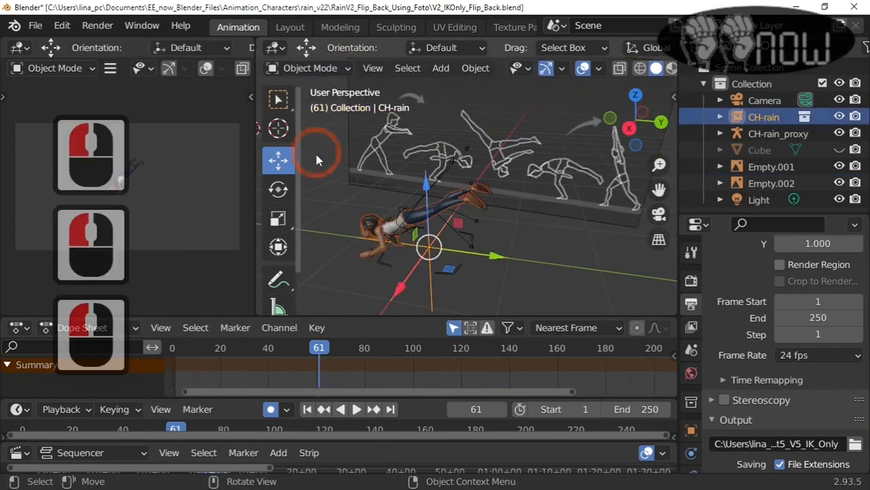
pyautogui.click(34, 25)
pyautogui.click(72, 93)
# Delete the green toy reference image behind the character
pyautogui.moveTo(413, 214); pyautogui.dragTo(426, 256, button='middle')
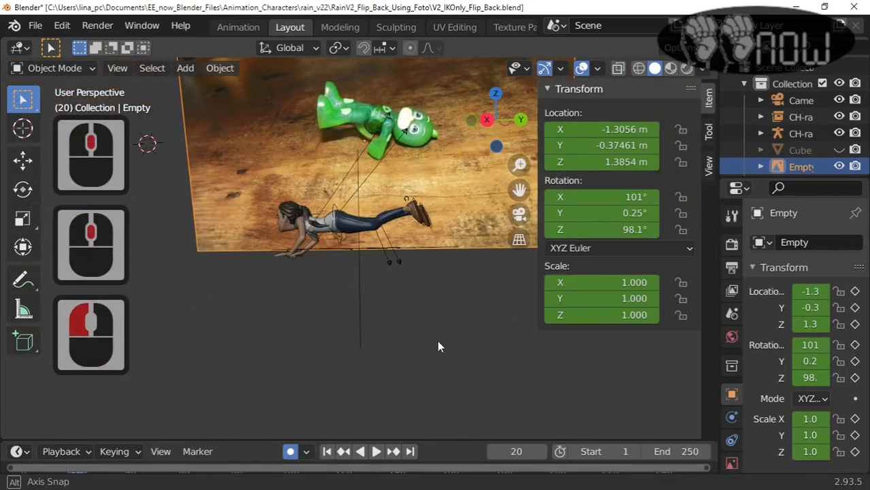
pyautogui.press('KP_1')
pyautogui.press('Delete')
pyautogui.hotkey('shift', 'a')
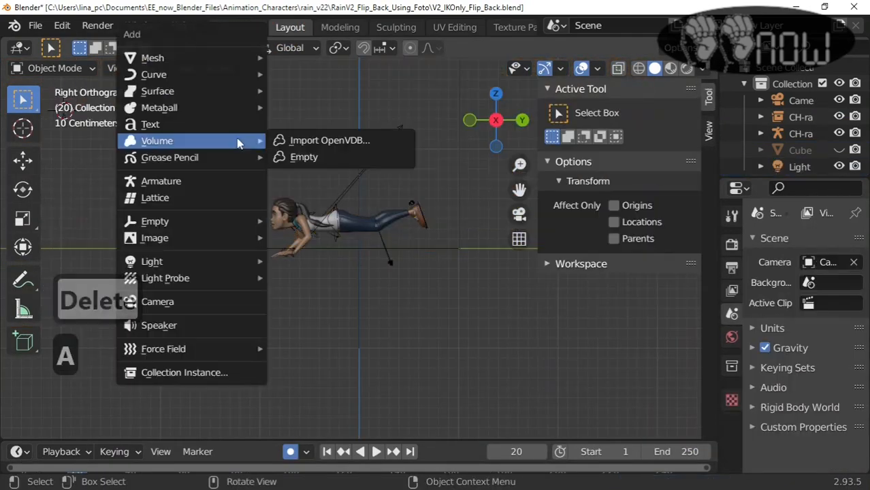
pyautogui.moveTo(153, 58)
pyautogui.moveTo(366, 322)
pyautogui.click(296, 86)
pyautogui.click(219, 123)
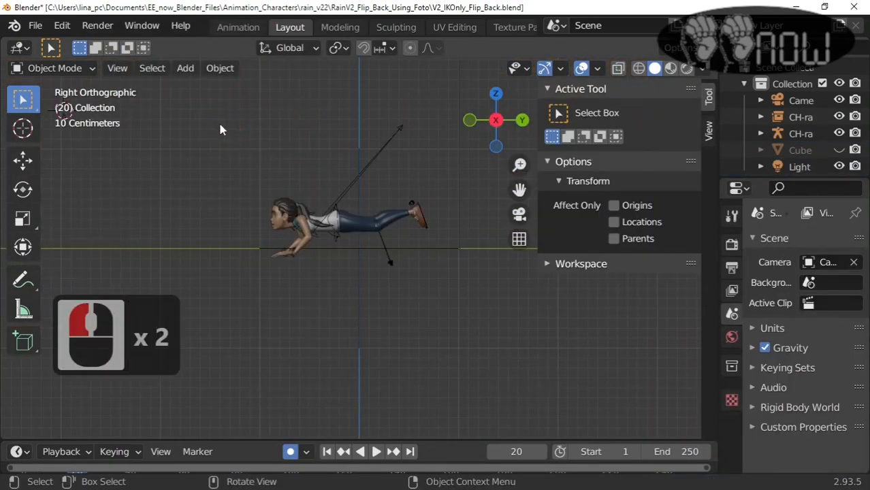
# Add the flip-sequence drawing as a background image in the right orthographic view
pyautogui.hotkey('shift', 'a')
pyautogui.moveTo(205, 54)
pyautogui.moveTo(197, 238)
pyautogui.click(280, 255)
pyautogui.click(95, 423)
pyautogui.doubleClick(270, 87)
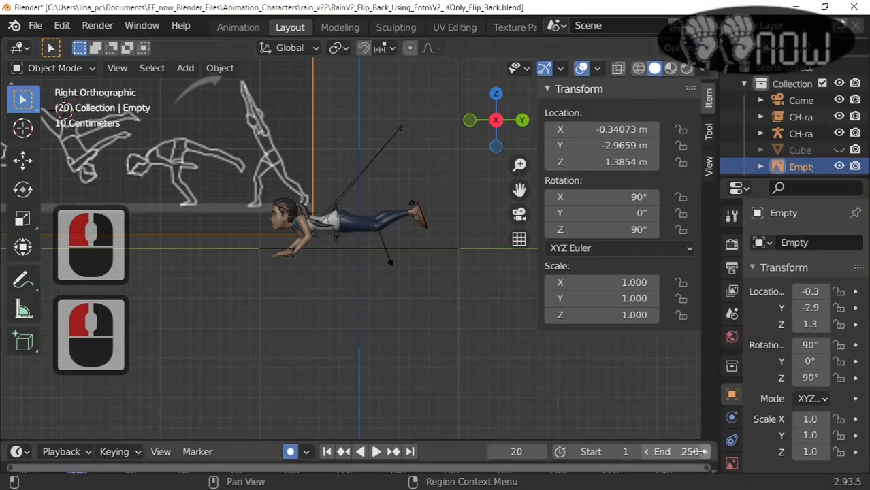
# Move the flip-sequence background image along the Y axis toward the character
pyautogui.scroll(-5, 229, 167)
pyautogui.click(22, 161)
pyautogui.moveTo(287, 198); pyautogui.dragTo(402, 198)
pyautogui.moveTo(299, 293); pyautogui.dragTo(320, 238, button='middle')
pyautogui.scroll(-7, 320, 238)
pyautogui.click(217, 193)
pyautogui.moveTo(299, 146); pyautogui.dragTo(326, 192, button='middle')
pyautogui.scroll(7, 326, 192)
pyautogui.scroll(-5, 325, 184)
pyautogui.click(325, 179)
# Undo adding and moving the flip-sequence image, along with the earlier changes
pyautogui.hotkey('ctrl', 'z')
pyautogui.hotkey('ctrl', 'z')
pyautogui.hotkey('ctrl', 'z')
pyautogui.hotkey('ctrl', 'z')
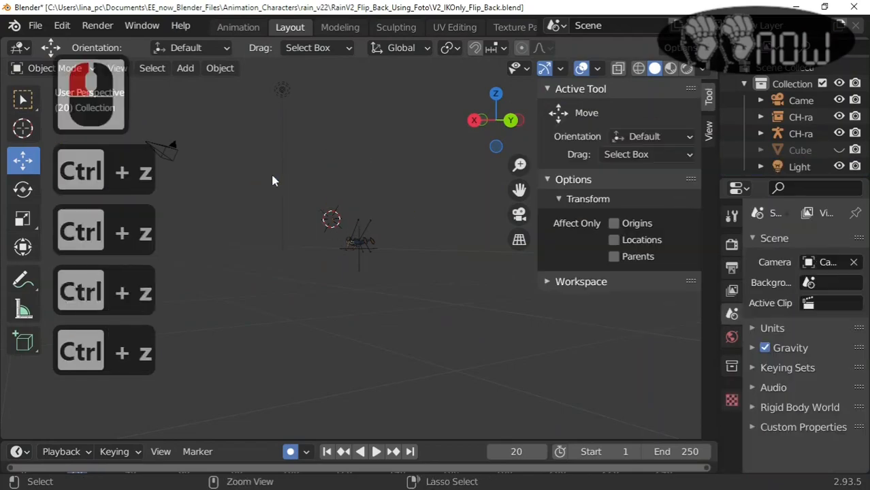
pyautogui.hotkey('ctrl', 'z')
pyautogui.hotkey('ctrl', 'z')
# Remove the toy reference image from the scene and frame the character from the side
pyautogui.moveTo(270, 172); pyautogui.dragTo(343, 240, button='middle')
pyautogui.scroll(6, 344, 240)
pyautogui.scroll(2, 343, 240)
pyautogui.press('Delete')
# Add the flip-sequence drawing as a background image and move it behind the character to about Y -0.86 m
pyautogui.hotkey('shift', 'a')
pyautogui.moveTo(119, 237)
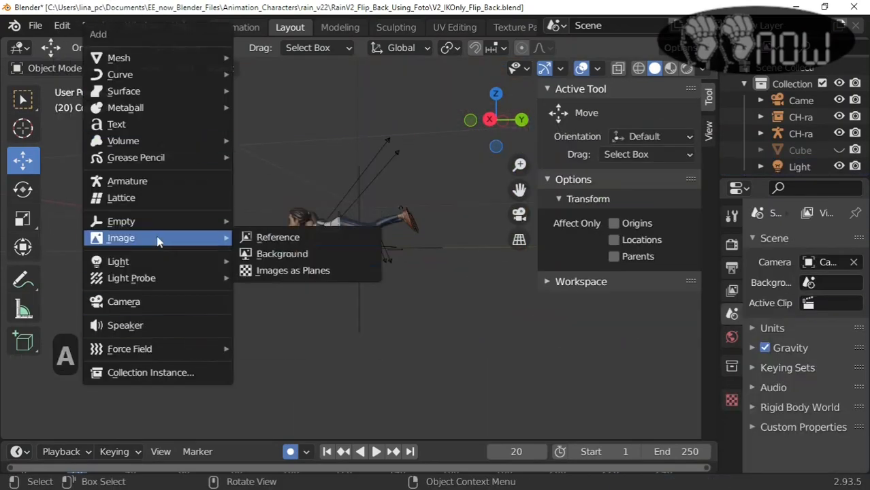
pyautogui.click(282, 253)
pyautogui.click(289, 103)
pyautogui.doubleClick(289, 102)
pyautogui.press('g')
pyautogui.click(258, 310)
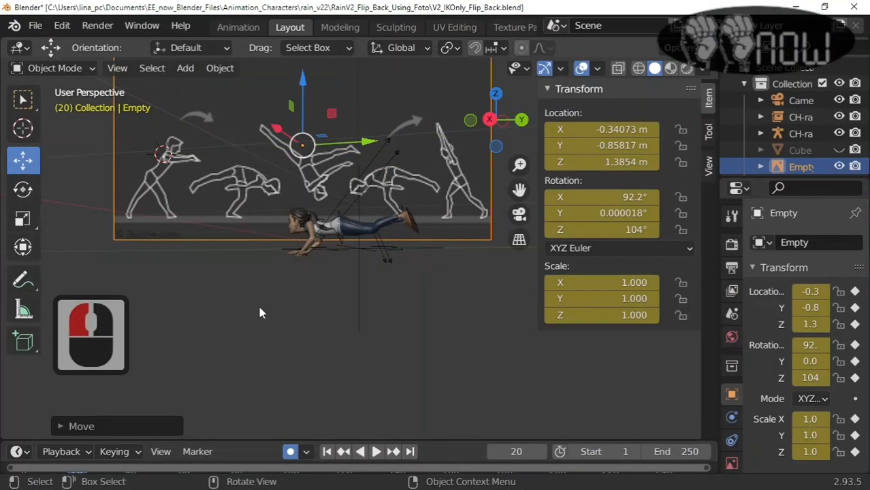
# Save the file under the new name V1_IKOnly_Foward_Flip.blend in the same folder
pyautogui.click(238, 26)
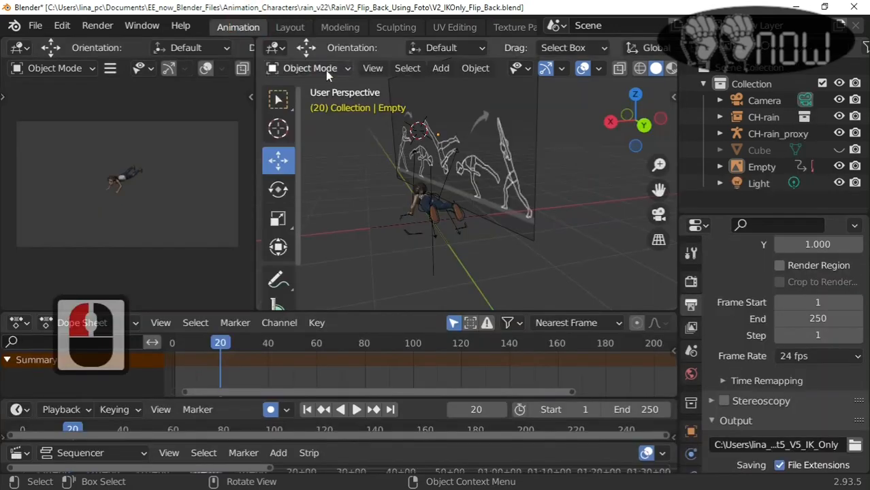
pyautogui.click(35, 25)
pyautogui.click(57, 168)
pyautogui.click(229, 463)
pyautogui.press('BackSpace')
pyautogui.write('1_IKOnly_FFlip_Back.blend')
pyautogui.click(268, 462)
pyautogui.write('Foward_')
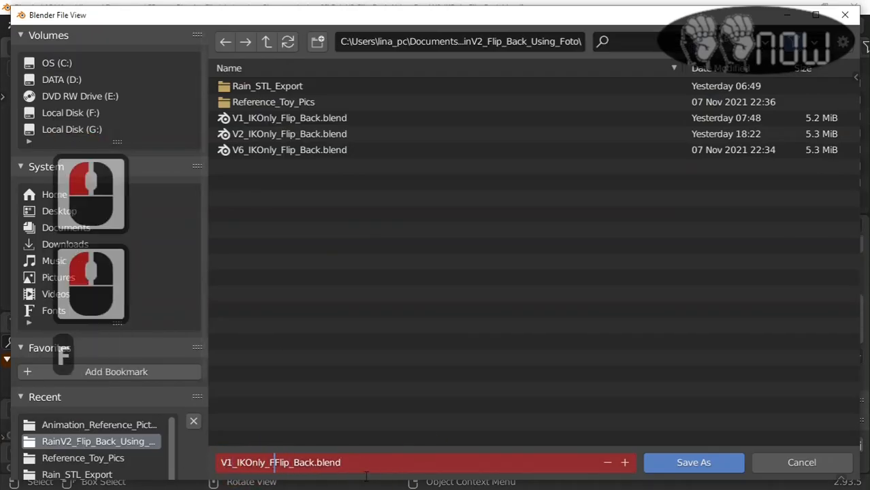
pyautogui.click(324, 462)
pyautogui.press('Delete')
pyautogui.press('Delete')
pyautogui.press('Delete')
pyautogui.press('Delete')
pyautogui.press('Delete')
pyautogui.click(689, 462)
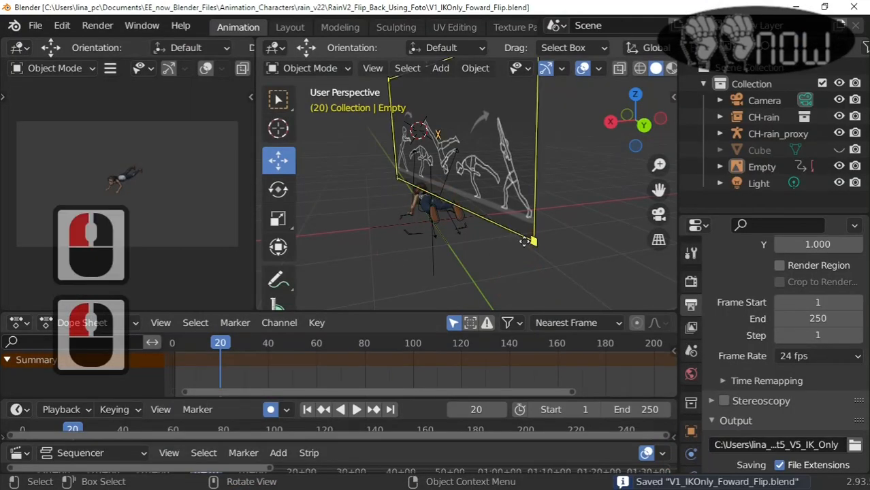
# Move the flip-sequence image along the X axis away from the character, to about -1.58 m
pyautogui.click(593, 246)
pyautogui.click(278, 161)
pyautogui.click(408, 140)
pyautogui.moveTo(380, 135); pyautogui.dragTo(438, 128)
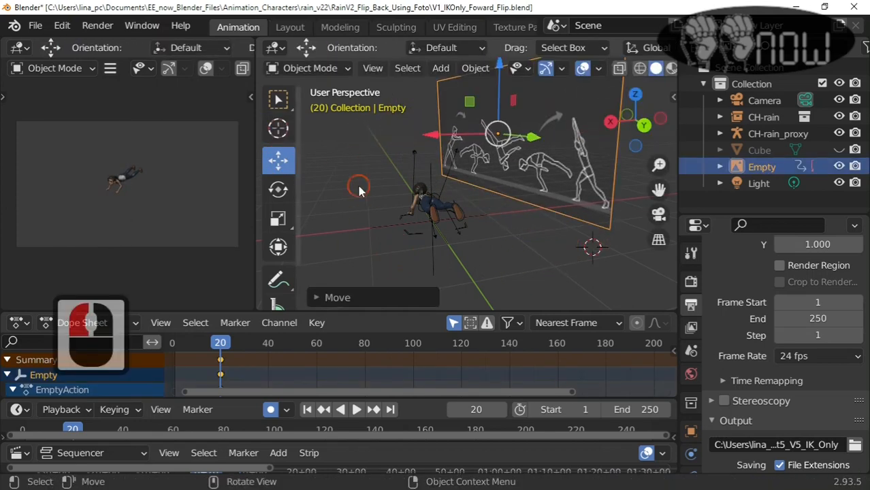
# Select the CH-rain_proxy rig, switch it to Pose Mode and select all its bones
pyautogui.click(358, 186)
pyautogui.moveTo(358, 186); pyautogui.dragTo(468, 211, button='middle')
pyautogui.click(421, 214)
pyautogui.click(467, 222)
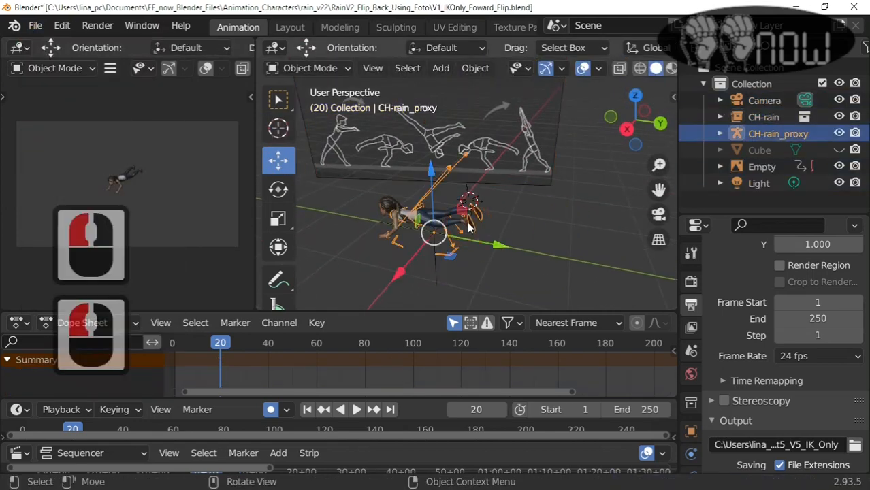
pyautogui.click(310, 68)
pyautogui.click(309, 122)
pyautogui.press('a')
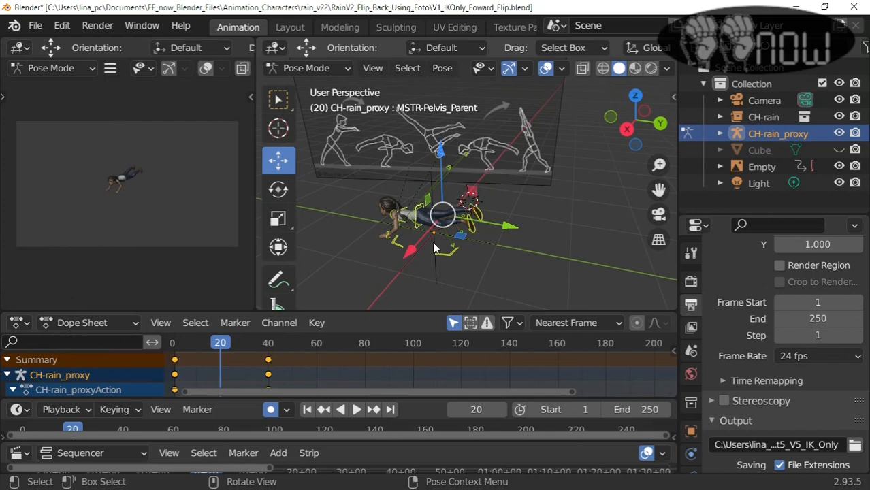
# Delete all of the rig's keyframes and go to frame 1
pyautogui.moveTo(362, 312); pyautogui.dragTo(358, 255)
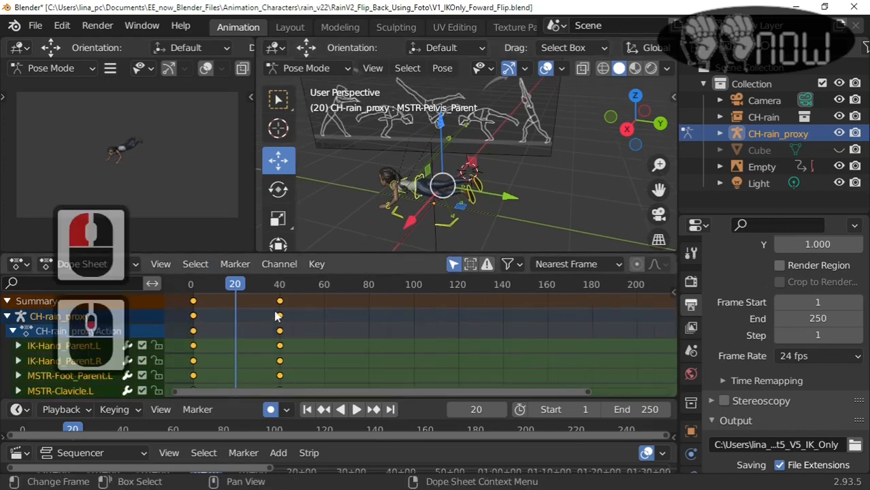
pyautogui.press('Delete')
pyautogui.click(193, 284)
# Clear the rotation and location of all the rig's bones at frame 1
pyautogui.click(333, 206)
pyautogui.click(403, 191)
pyautogui.press('a')
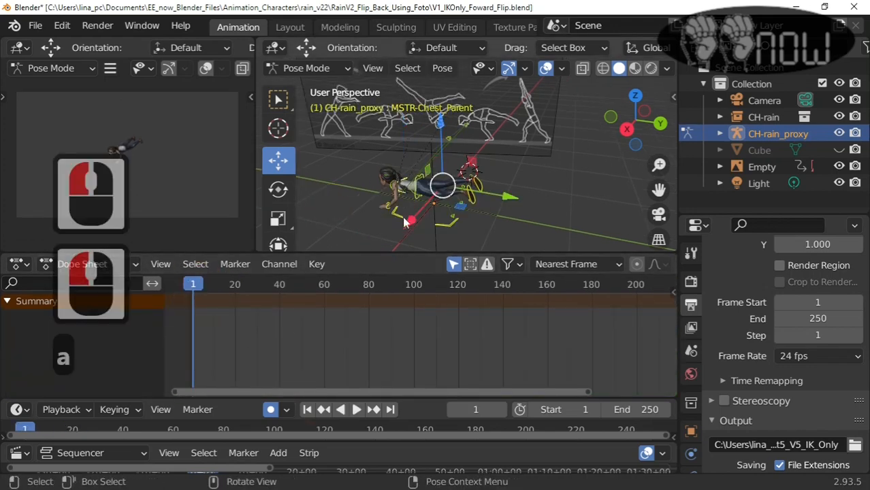
pyautogui.hotkey('alt', 'r')
pyautogui.hotkey('alt', 'g')
pyautogui.click(354, 211)
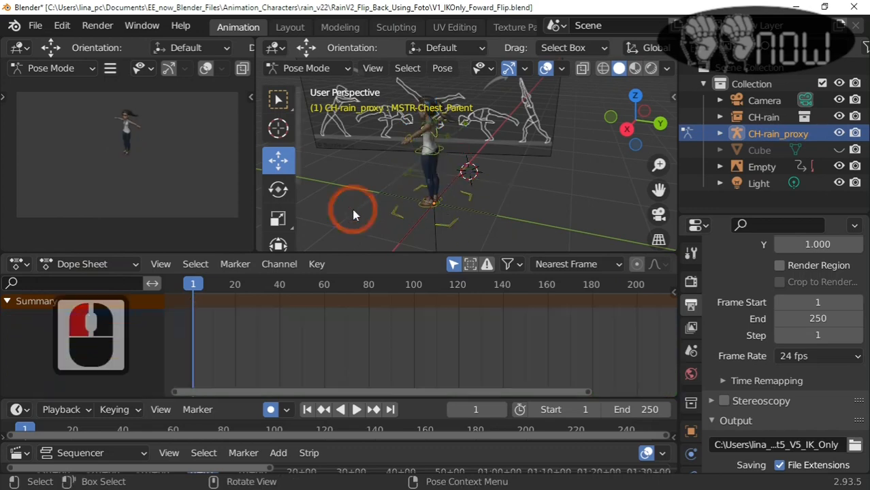
# Switch the rig back to Object Mode and save the file
pyautogui.scroll(2, 338, 222)
pyautogui.scroll(-1, 334, 223)
pyautogui.moveTo(336, 255); pyautogui.dragTo(340, 292)
pyautogui.moveTo(366, 210); pyautogui.dragTo(484, 177, button='middle')
pyautogui.click(568, 114)
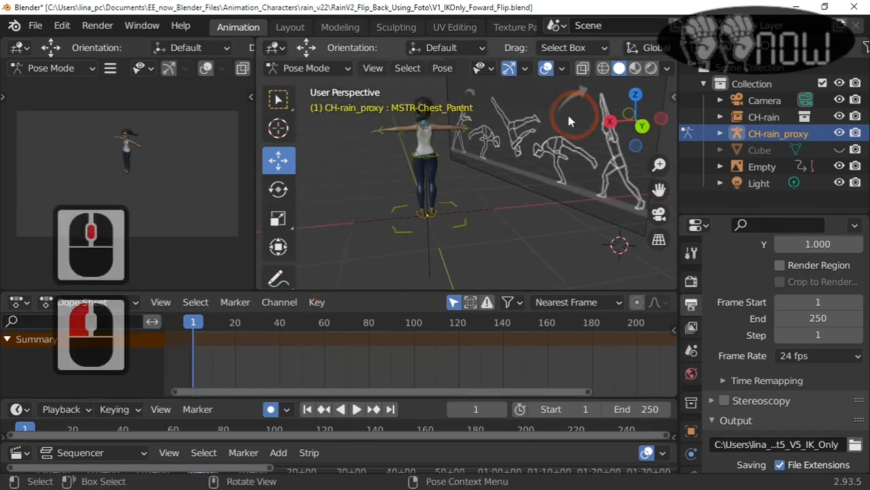
pyautogui.click(317, 69)
pyautogui.click(324, 95)
pyautogui.hotkey('ctrl', 's')
# Mirror the flip-sequence background image along the global X axis
pyautogui.click(290, 27)
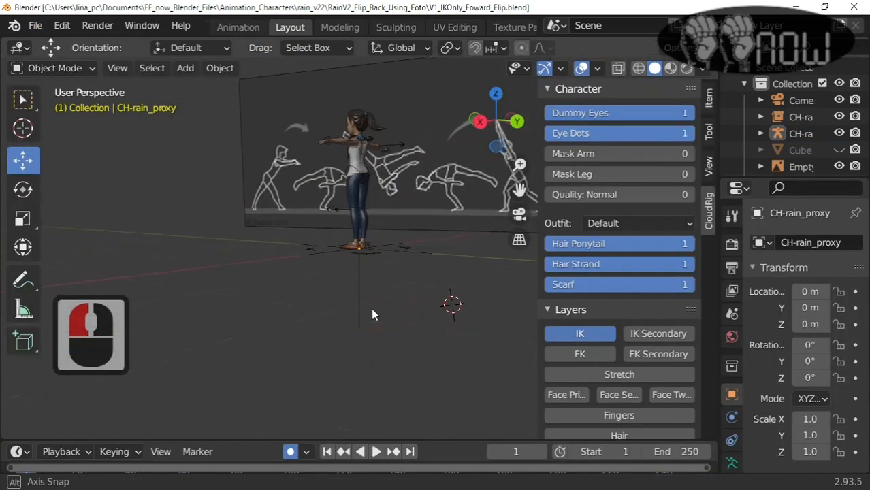
pyautogui.click(422, 130)
pyautogui.rightClick(422, 130)
pyautogui.moveTo(320, 282)
pyautogui.click(501, 307)
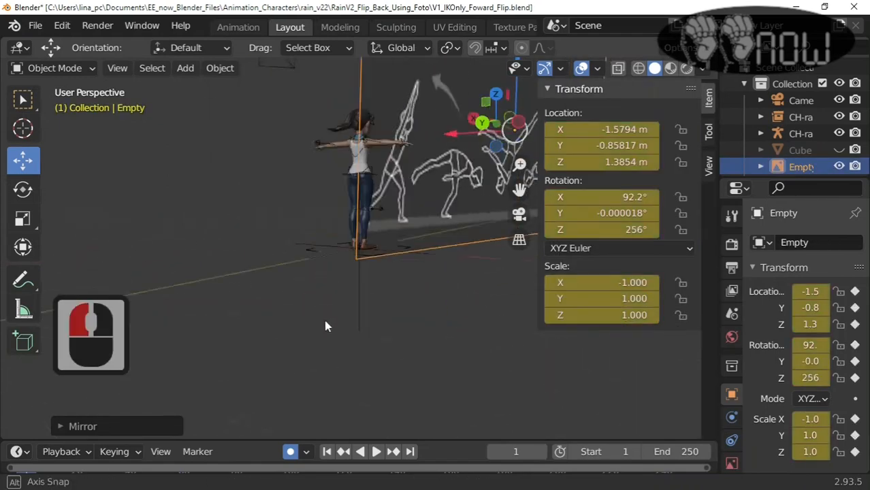
# Move the mirrored image along the X axis to about 1.42 m and place the 3D cursor away from the character
pyautogui.moveTo(435, 157); pyautogui.dragTo(408, 143, button='middle')
pyautogui.moveTo(408, 144); pyautogui.dragTo(162, 146)
pyautogui.moveTo(162, 147); pyautogui.dragTo(252, 299, button='middle')
pyautogui.click(33, 138)
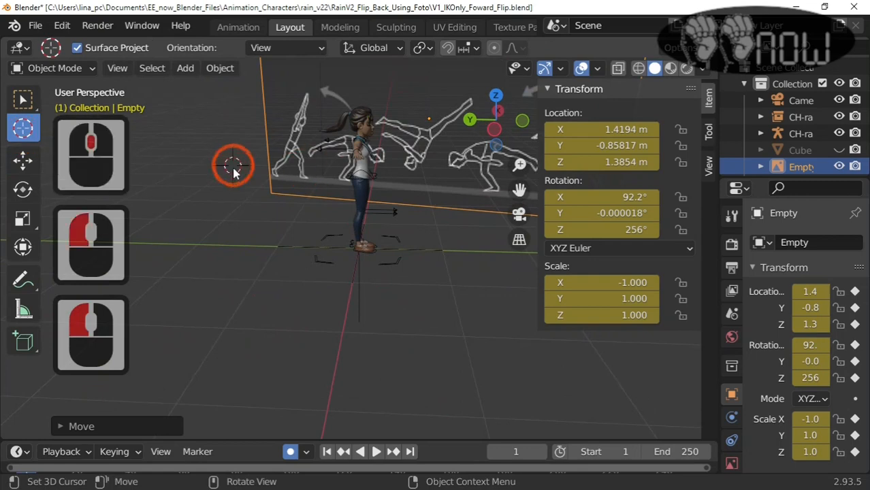
pyautogui.scroll(-3, 491, 354)
pyautogui.click(23, 166)
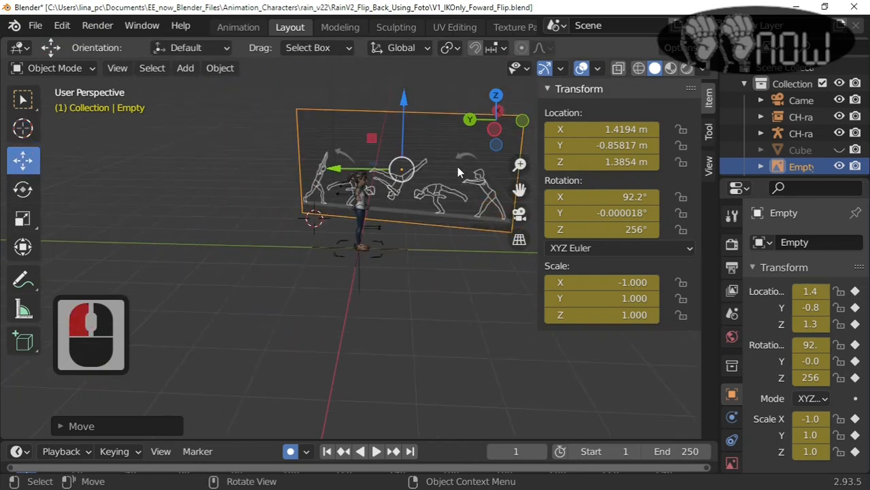
# Rotate the mirrored image to about X 93.4°, Y 5.72°, Z 271° and move it to about X 2.67 m
pyautogui.press('r')
pyautogui.press('r')
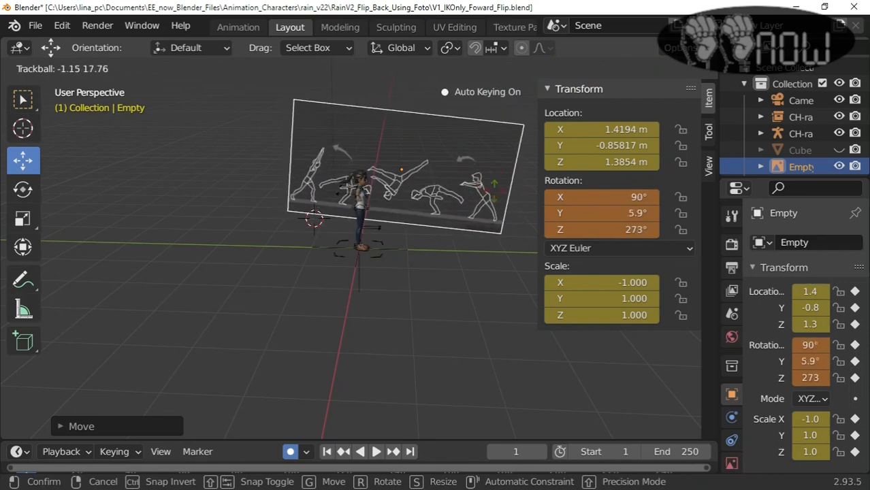
pyautogui.click(491, 194)
pyautogui.moveTo(410, 256); pyautogui.dragTo(271, 302, button='middle')
pyautogui.moveTo(486, 229); pyautogui.dragTo(557, 235)
pyautogui.click(283, 284)
pyautogui.moveTo(283, 284); pyautogui.dragTo(495, 284, button='middle')
# Place the 3D cursor in empty space beside the image and reactivate the Move tool
pyautogui.click(23, 131)
pyautogui.click(246, 175)
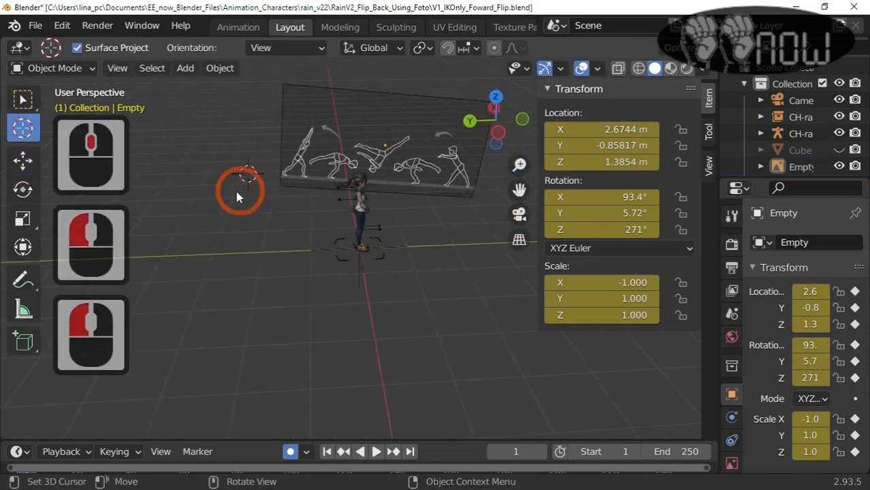
pyautogui.click(23, 160)
# Return to the Animation workspace and save the file
pyautogui.click(238, 27)
pyautogui.click(423, 150)
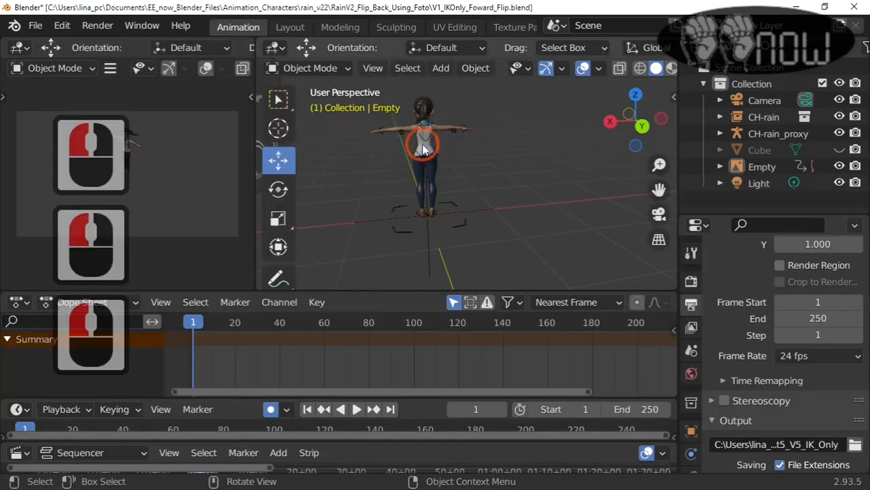
pyautogui.click(407, 68)
pyautogui.click(37, 26)
pyautogui.click(70, 136)
pyautogui.click(525, 172)
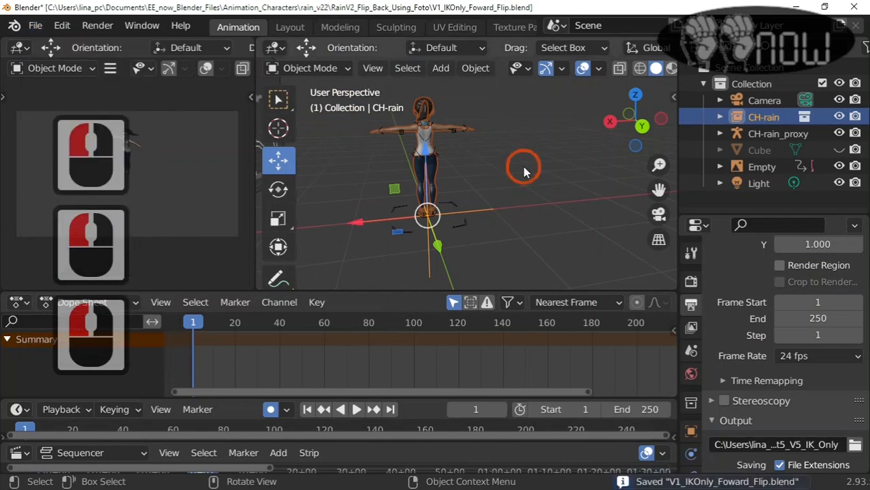
# Shift the CH-rain_proxy rig by about -0.01 m X, 0.02 m Y and -0.06 m Z, and switch it to Pose Mode
pyautogui.click(427, 155)
pyautogui.press('g')
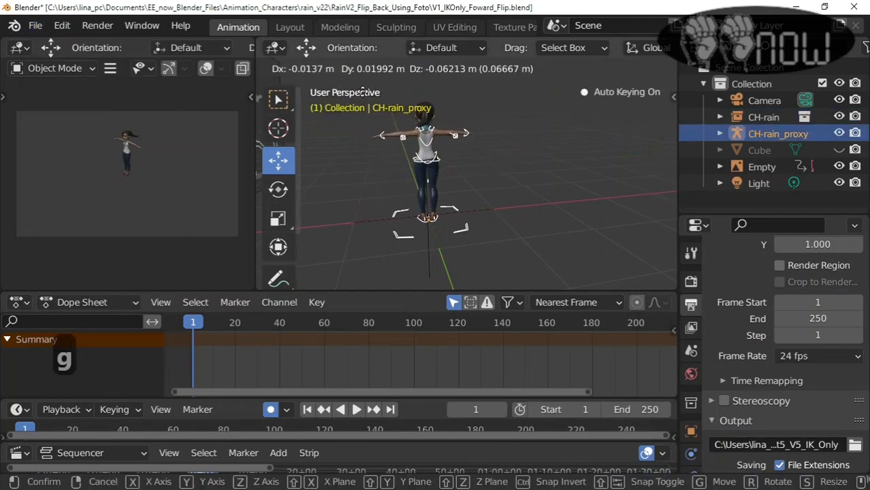
pyautogui.click(363, 91)
pyautogui.click(519, 157)
pyautogui.click(349, 70)
pyautogui.click(316, 122)
# Box-select the rig's bones around the standing character
pyautogui.scroll(-4, 529, 206)
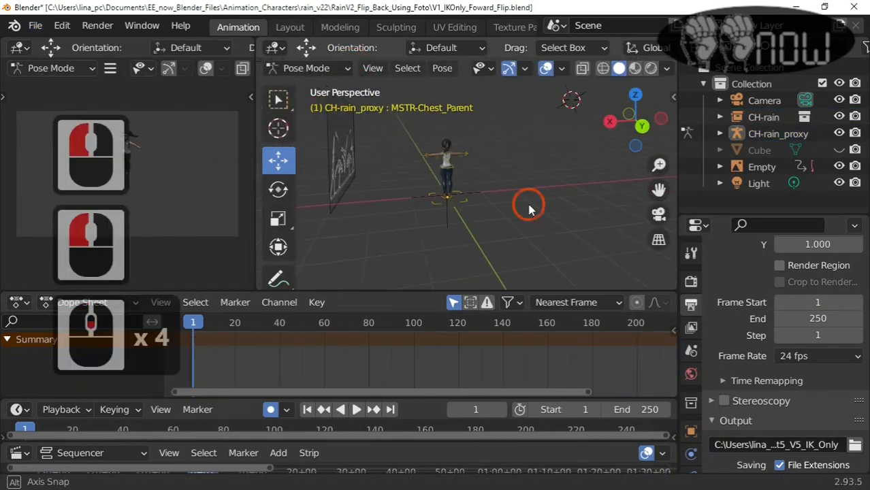
pyautogui.scroll(5, 516, 208)
pyautogui.moveTo(529, 205); pyautogui.dragTo(521, 165, button='middle')
pyautogui.scroll(-1, 550, 199)
pyautogui.scroll(2, 546, 166)
pyautogui.press('b')
pyautogui.moveTo(430, 90); pyautogui.dragTo(583, 247)
# Enlarge the viewport and examine the character against the flip-sequence drawing from several angles
pyautogui.moveTo(590, 239); pyautogui.dragTo(613, 222, button='middle')
pyautogui.scroll(1, 616, 218)
pyautogui.moveTo(590, 290); pyautogui.dragTo(583, 334)
pyautogui.moveTo(565, 274); pyautogui.dragTo(602, 255, button='middle')
pyautogui.scroll(-2, 578, 235)
pyautogui.scroll(-3, 481, 170)
pyautogui.moveTo(545, 211); pyautogui.dragTo(456, 194, button='middle')
pyautogui.scroll(5, 485, 174)
pyautogui.scroll(-3, 492, 180)
pyautogui.scroll(3, 490, 164)
pyautogui.scroll(-6, 544, 147)
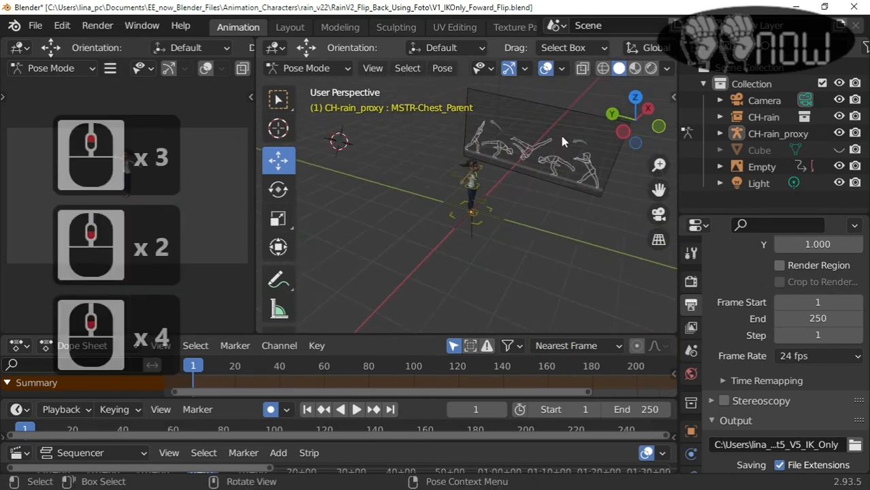
pyautogui.click(313, 68)
pyautogui.click(313, 86)
pyautogui.click(290, 27)
pyautogui.click(373, 126)
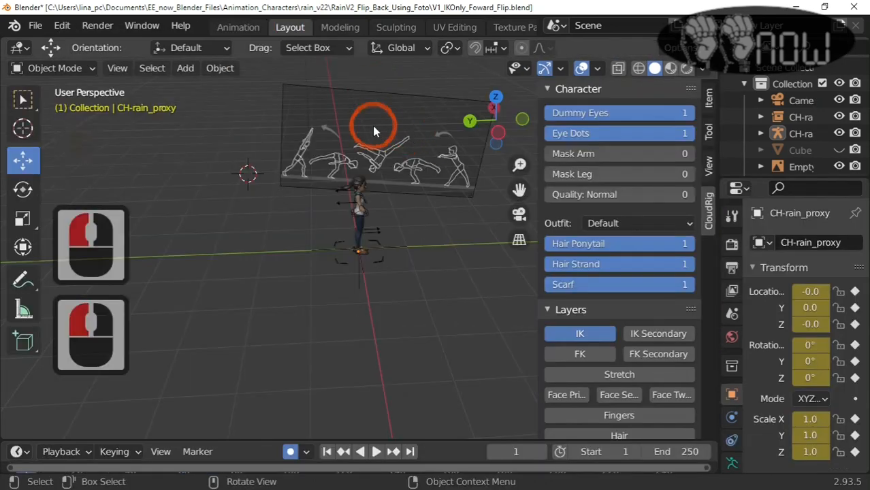
pyautogui.scroll(-2, 375, 125)
pyautogui.rightClick(404, 104)
pyautogui.click(238, 27)
pyautogui.click(379, 223)
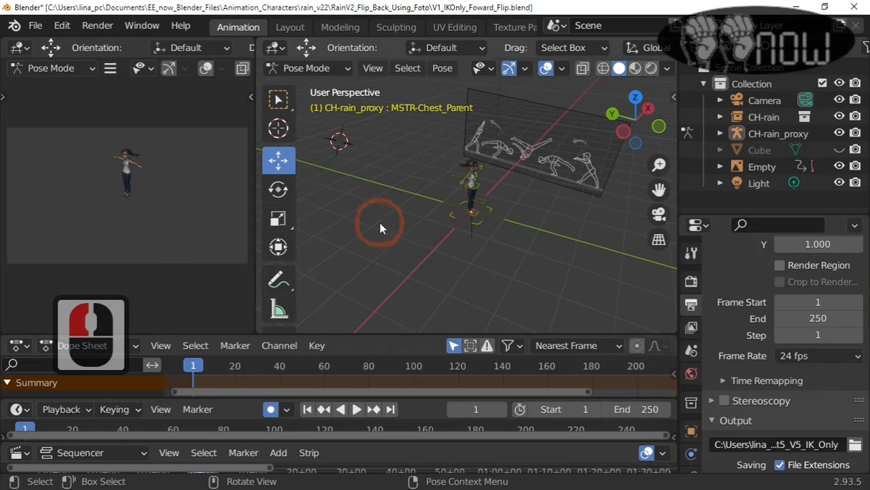
# Switch to Object Mode and move the flip-sequence reference image along negative Y, ahead of the character
pyautogui.click(307, 70)
pyautogui.click(312, 87)
pyautogui.scroll(4, 540, 142)
pyautogui.click(554, 139)
pyautogui.scroll(-2, 553, 141)
pyautogui.moveTo(549, 144); pyautogui.dragTo(393, 181, button='middle')
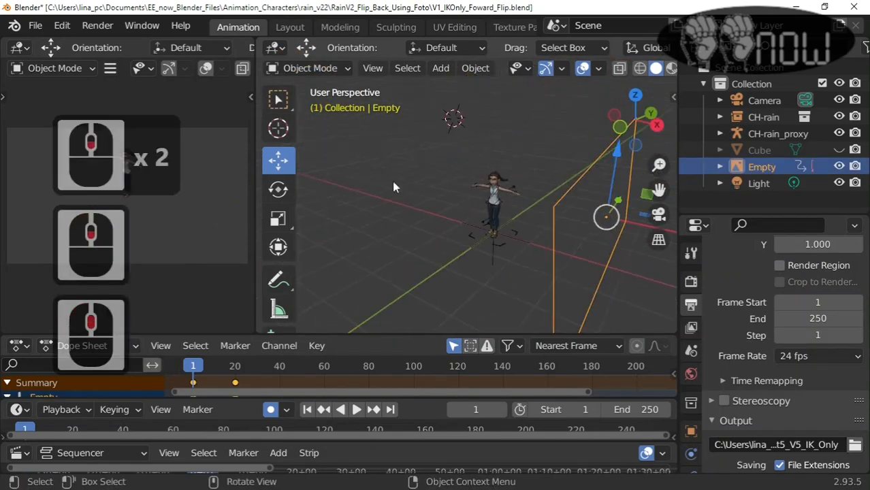
pyautogui.moveTo(617, 200); pyautogui.dragTo(592, 193)
pyautogui.click(429, 150)
pyautogui.scroll(3, 429, 150)
pyautogui.moveTo(428, 148); pyautogui.dragTo(457, 110, button='middle')
pyautogui.click(457, 110)
pyautogui.scroll(1, 450, 108)
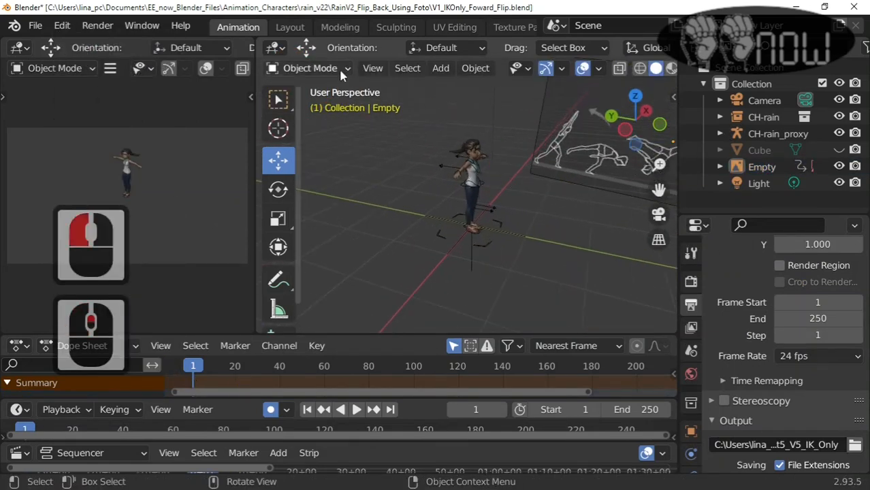
# Select the CH-rain_proxy rig and return it to Pose Mode
pyautogui.click(474, 184)
pyautogui.click(345, 68)
pyautogui.click(316, 119)
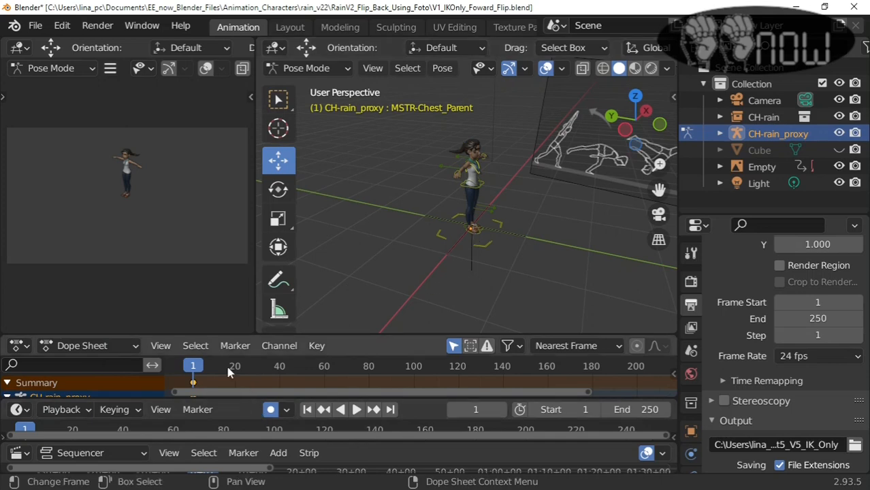
pyautogui.scroll(1, 237, 365)
pyautogui.scroll(-1, 237, 364)
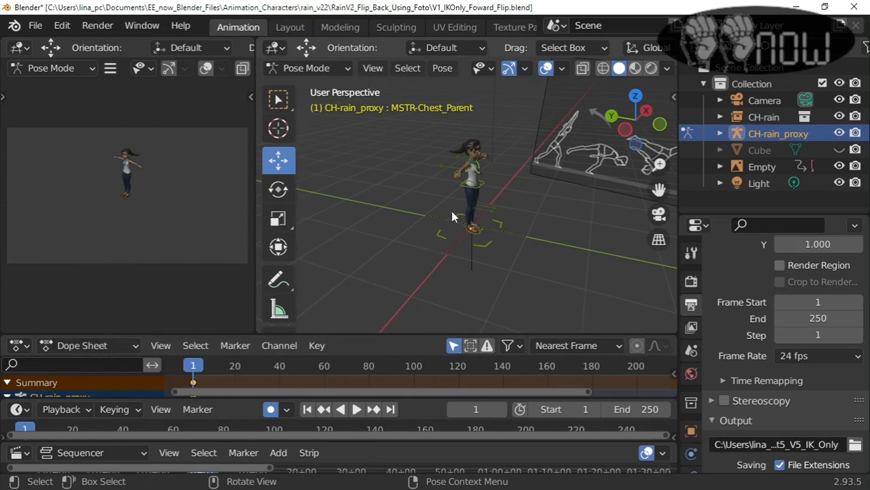
# Raise the IK-Hand_Parent.R control to head height and bring it in toward the head along X and about -0.18 m along Y
pyautogui.moveTo(473, 184); pyautogui.dragTo(481, 185, button='middle')
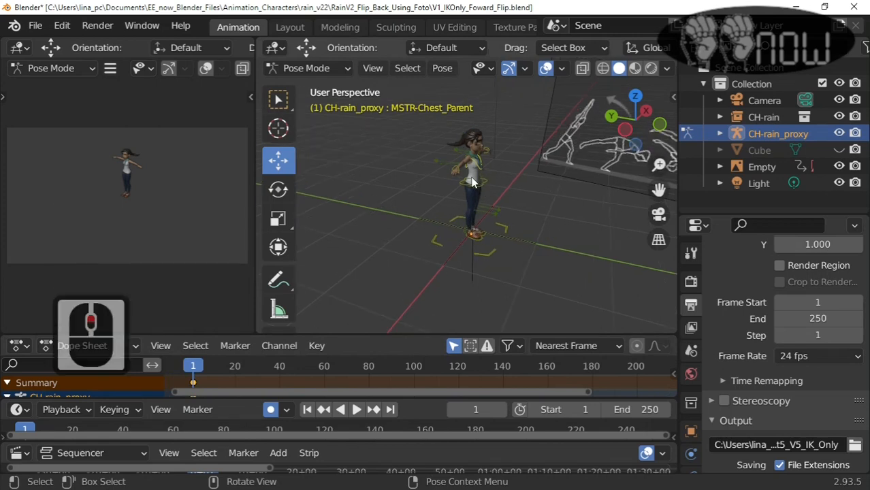
pyautogui.click(456, 172)
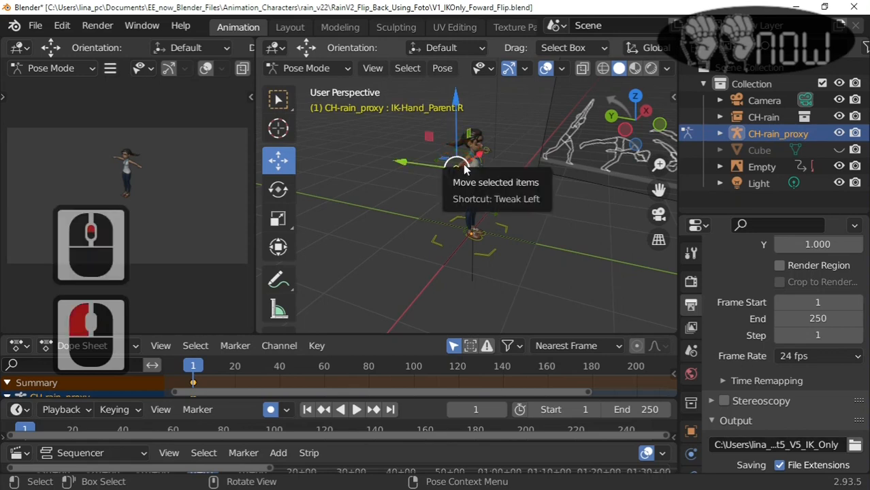
pyautogui.moveTo(463, 164); pyautogui.dragTo(465, 170, button='middle')
pyautogui.moveTo(456, 132); pyautogui.dragTo(456, 94)
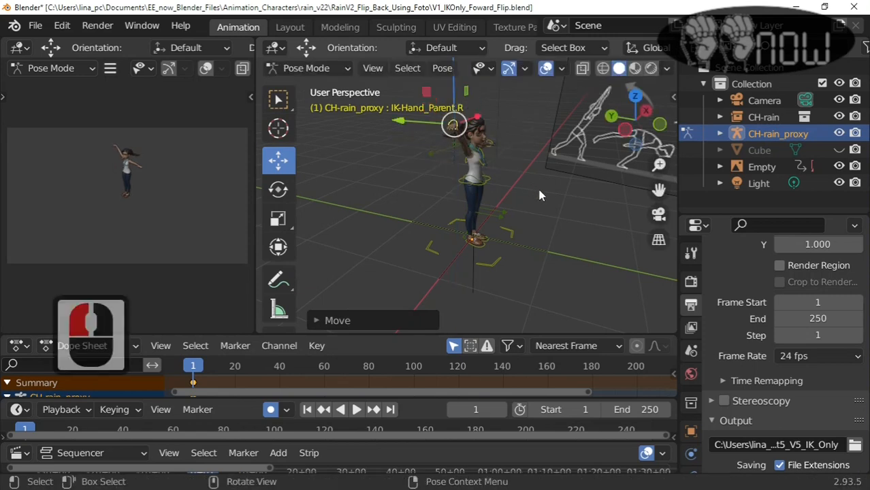
pyautogui.keyDown('alt'); pyautogui.moveTo(560, 214); pyautogui.dragTo(475, 182); pyautogui.keyUp('alt')
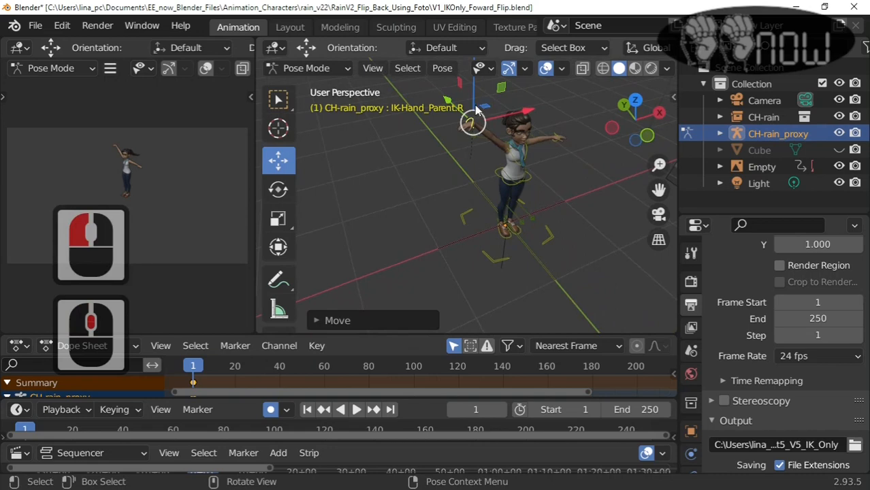
pyautogui.moveTo(478, 109); pyautogui.dragTo(540, 121)
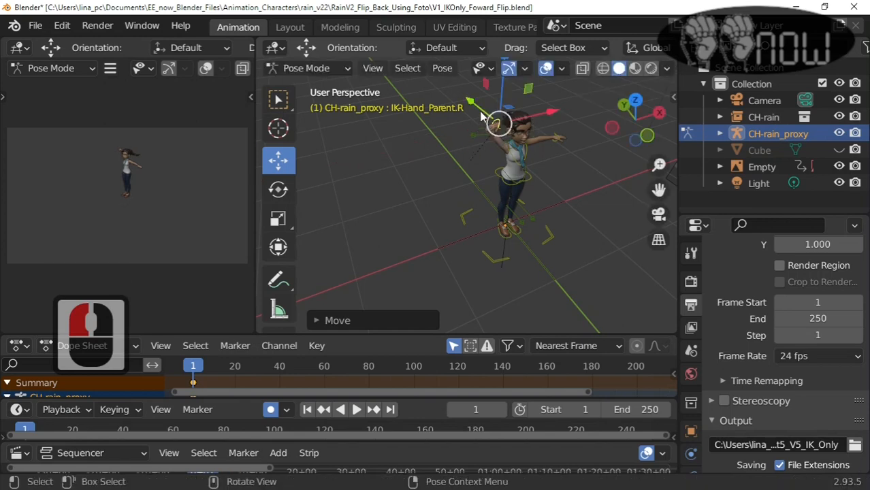
pyautogui.moveTo(482, 114); pyautogui.dragTo(496, 113)
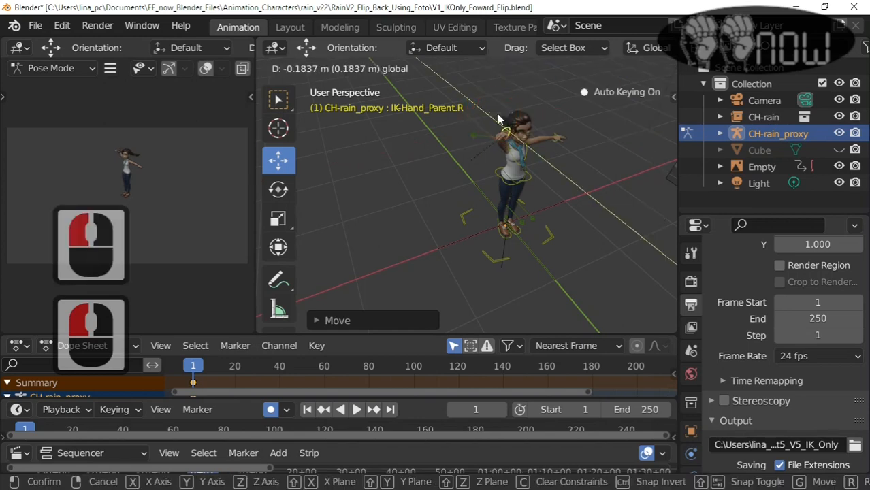
# Rotate the right-hand IK control to turn the raised hand, and deselect it
pyautogui.moveTo(497, 114); pyautogui.dragTo(468, 135, button='middle')
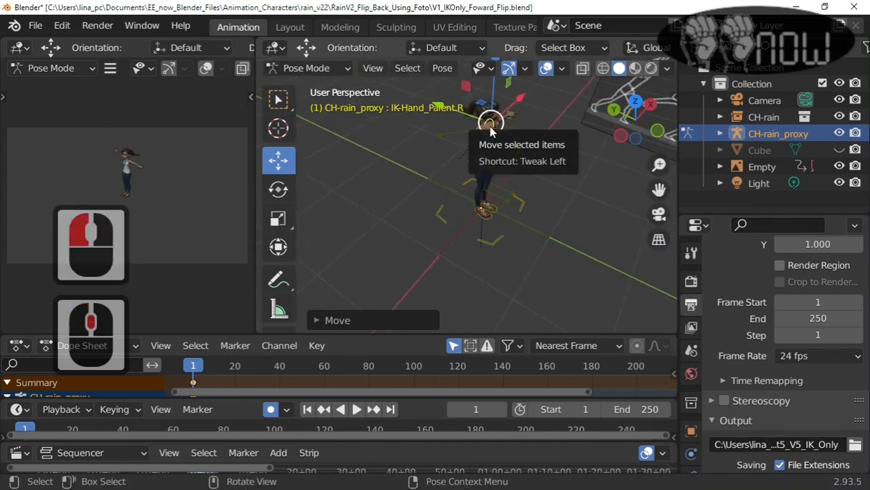
pyautogui.press('r')
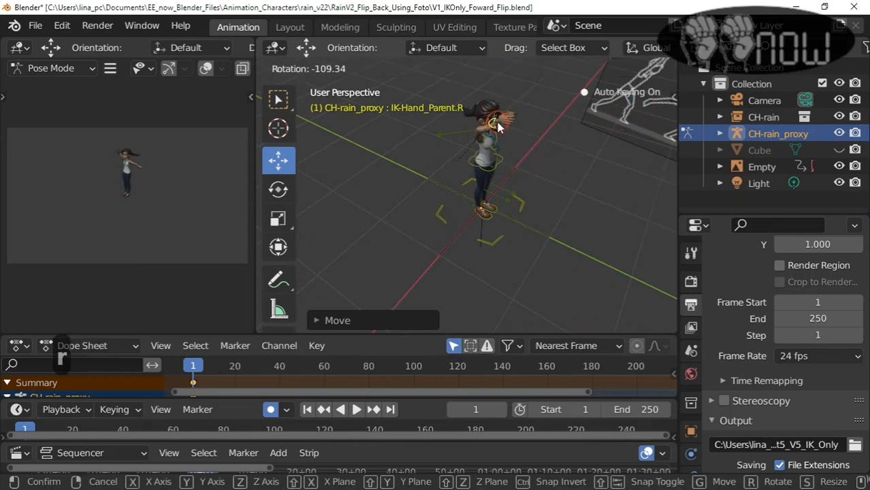
pyautogui.click(523, 148)
pyautogui.click(432, 137)
# Rotate the MSTR-Clavicle.R control by about 5 degrees to adjust the right shoulder
pyautogui.moveTo(557, 170); pyautogui.dragTo(511, 169, button='middle')
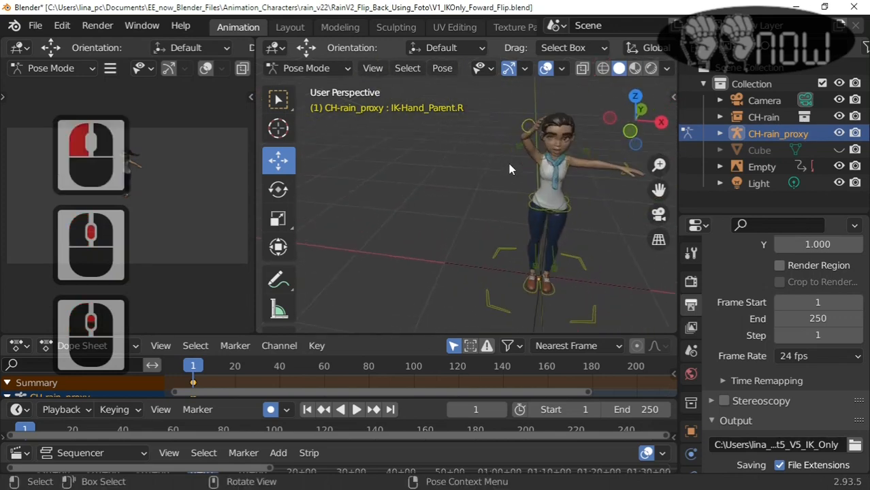
pyautogui.scroll(1, 509, 164)
pyautogui.click(535, 127)
pyautogui.click(544, 117)
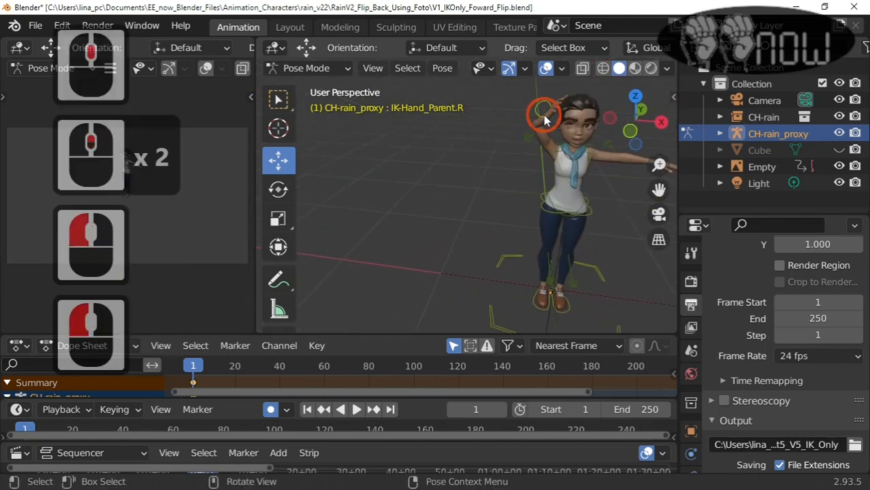
pyautogui.click(560, 158)
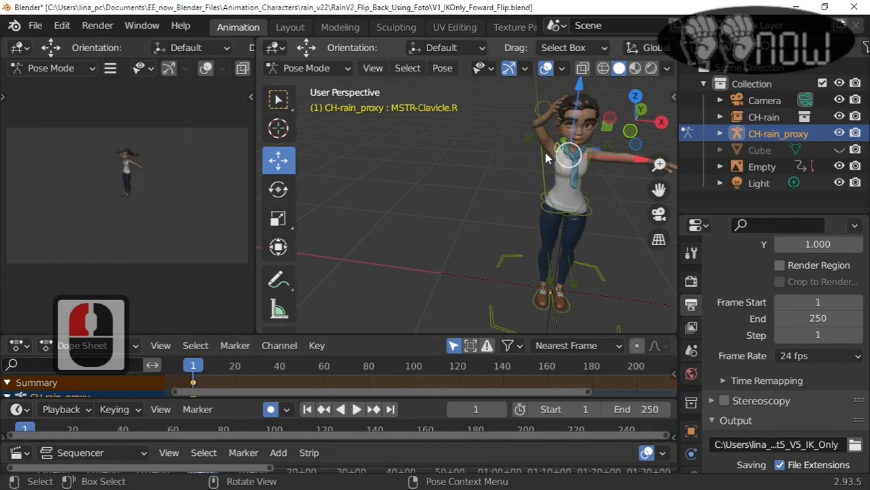
pyautogui.press('r')
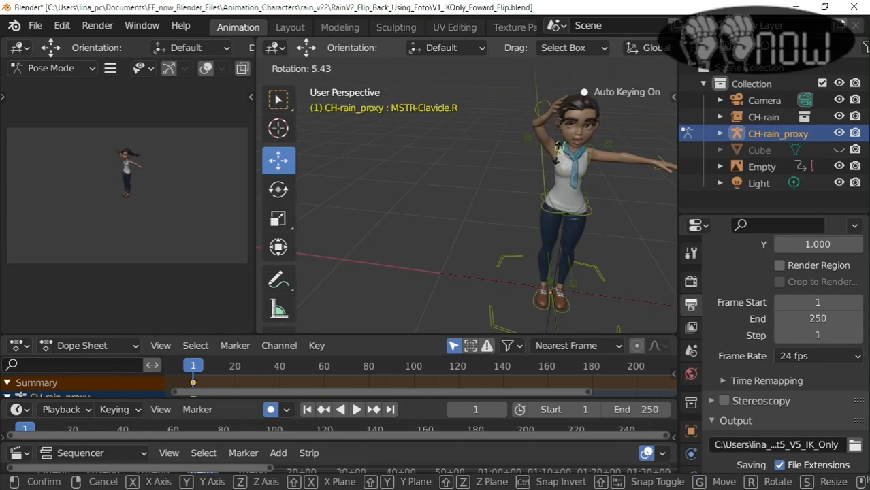
pyautogui.click(555, 151)
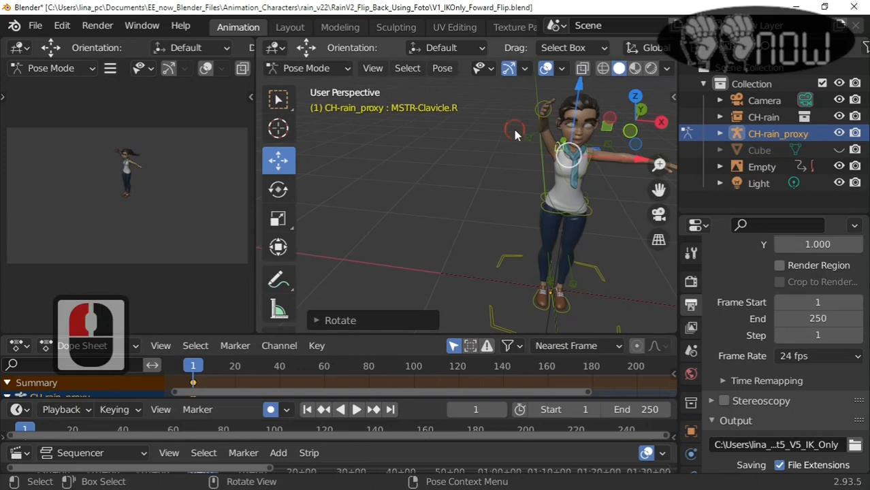
# Move the IK-Hand_Parent.R control closer to the head along X and raise it slightly along Z
pyautogui.click(535, 113)
pyautogui.click(537, 113)
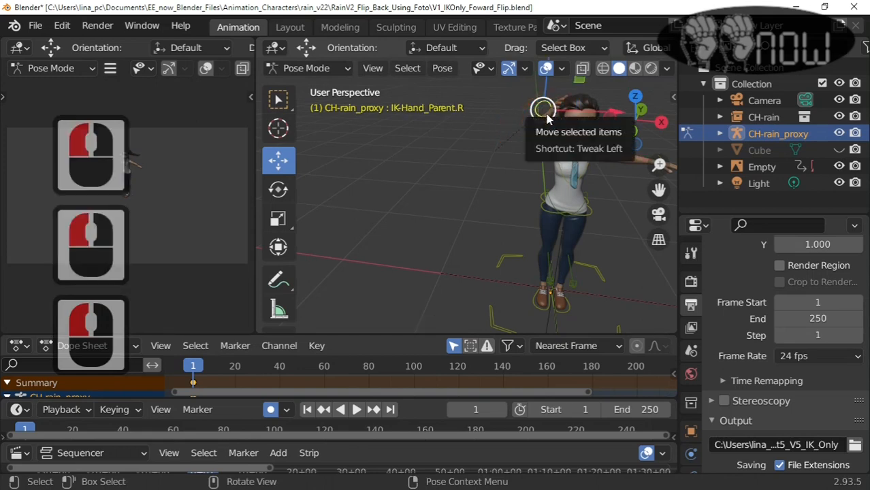
pyautogui.moveTo(563, 112)
pyautogui.mouseDown()
pyautogui.moveTo(577, 110)
pyautogui.moveTo(579, 86)
pyautogui.moveTo(571, 102)
pyautogui.mouseUp()
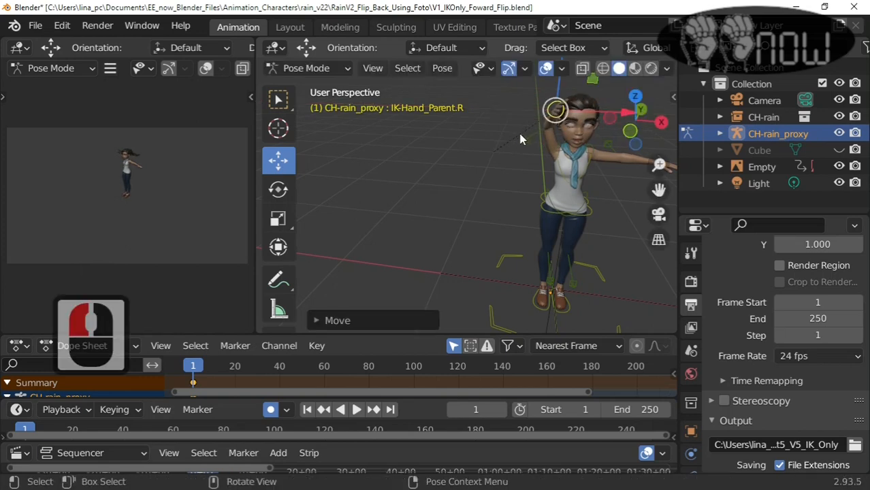
pyautogui.moveTo(520, 139); pyautogui.dragTo(607, 178, button='middle')
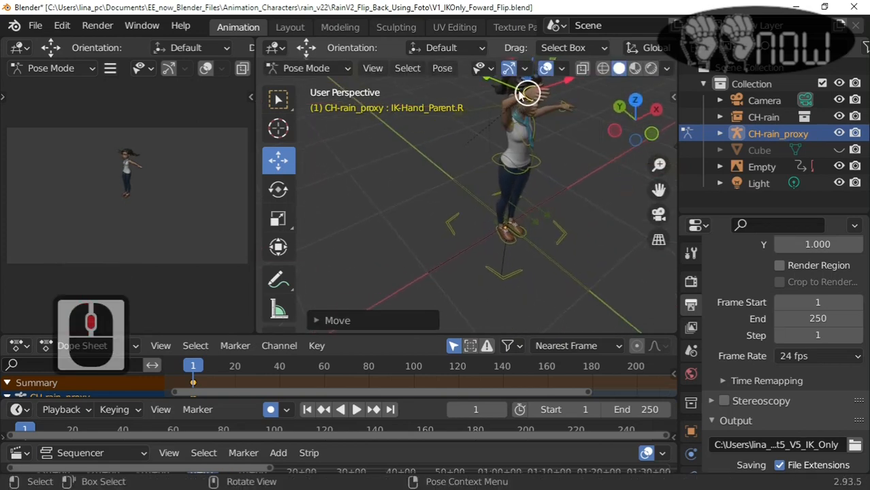
pyautogui.scroll(2, 536, 110)
pyautogui.scroll(-6, 524, 112)
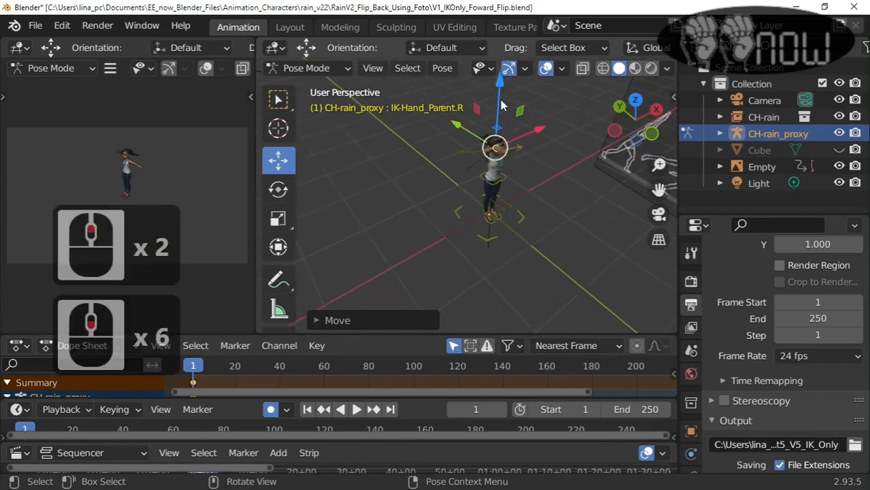
pyautogui.moveTo(499, 88); pyautogui.dragTo(523, 156)
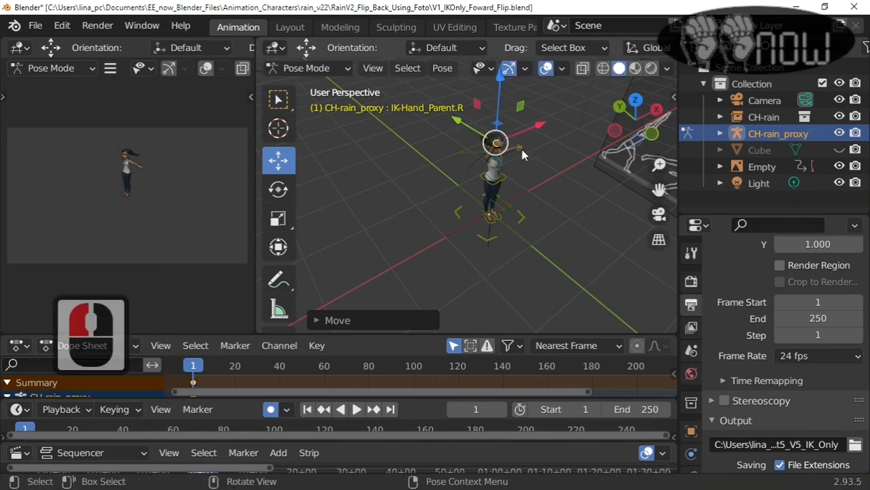
pyautogui.press('r')
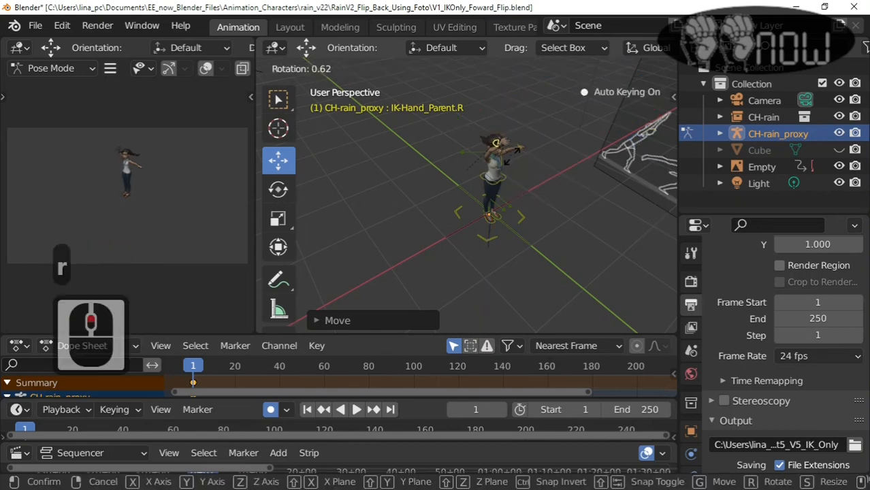
pyautogui.press('Escape')
pyautogui.scroll(5, 495, 141)
pyautogui.scroll(-4, 476, 130)
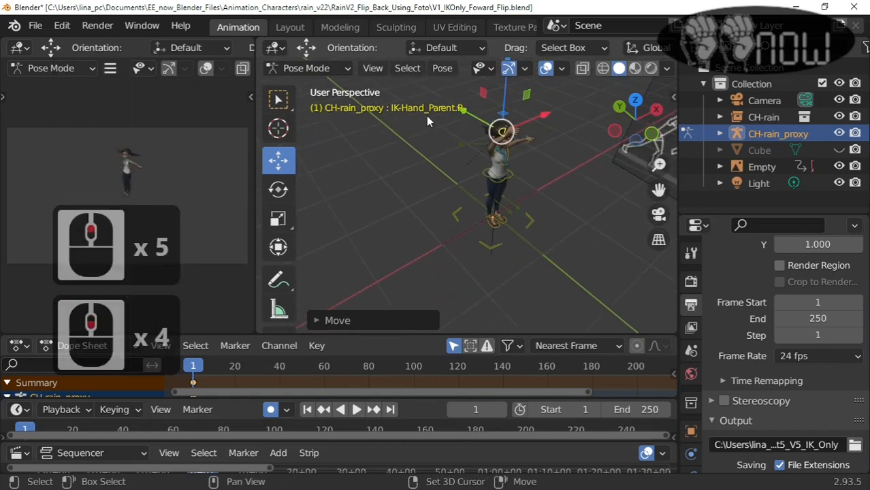
# Rotate the IK-Hand_Parent.R control with a trackball rotation so the raised right hand points upward in line with the forearm
pyautogui.press('b')
pyautogui.moveTo(436, 96); pyautogui.dragTo(560, 222)
pyautogui.scroll(3, 560, 222)
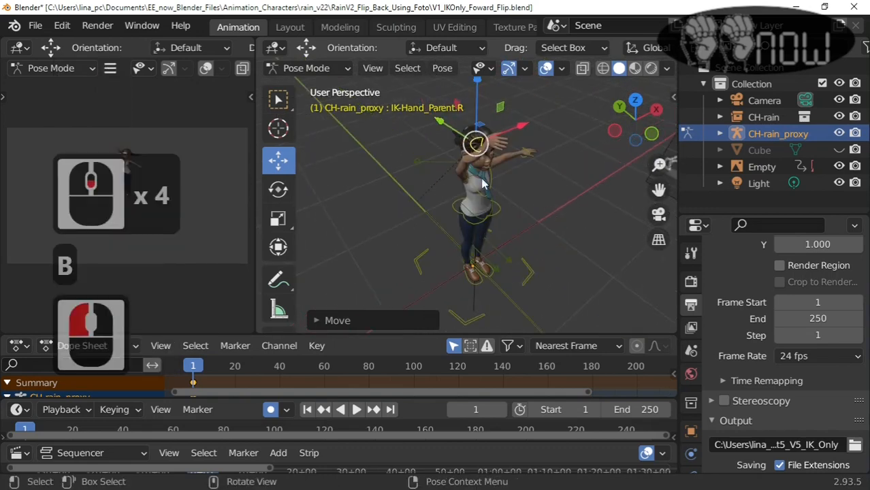
pyautogui.press('b')
pyautogui.moveTo(446, 98); pyautogui.dragTo(562, 252)
pyautogui.scroll(2, 562, 252)
pyautogui.moveTo(562, 253); pyautogui.dragTo(462, 180, button='middle')
pyautogui.scroll(-1, 565, 212)
pyautogui.scroll(5, 571, 226)
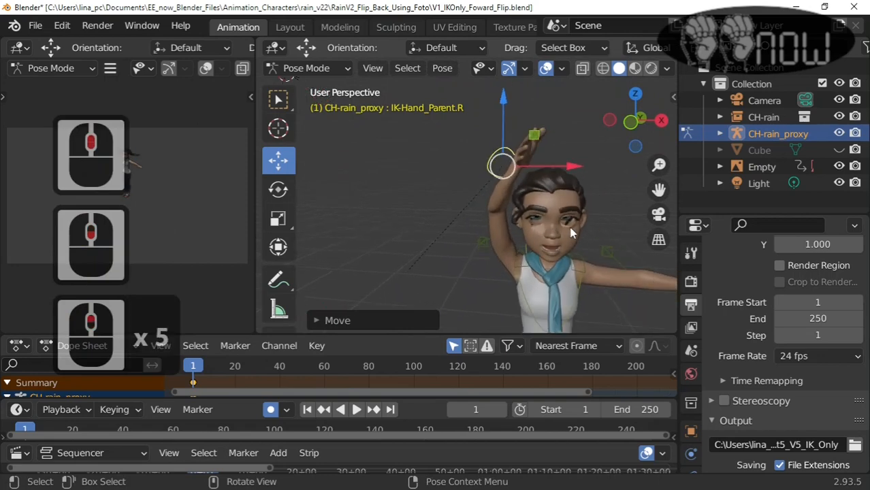
pyautogui.scroll(-1, 575, 230)
pyautogui.scroll(2, 597, 238)
pyautogui.scroll(3, 609, 225)
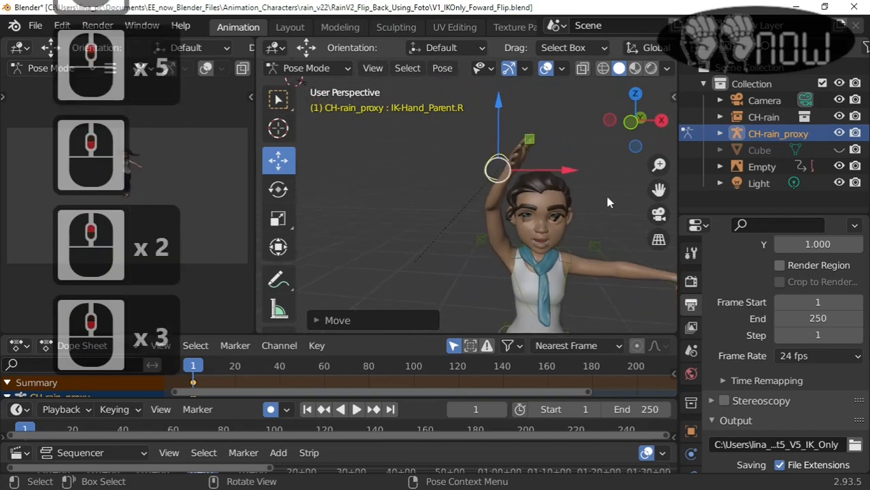
pyautogui.moveTo(606, 194); pyautogui.dragTo(540, 169, button='middle')
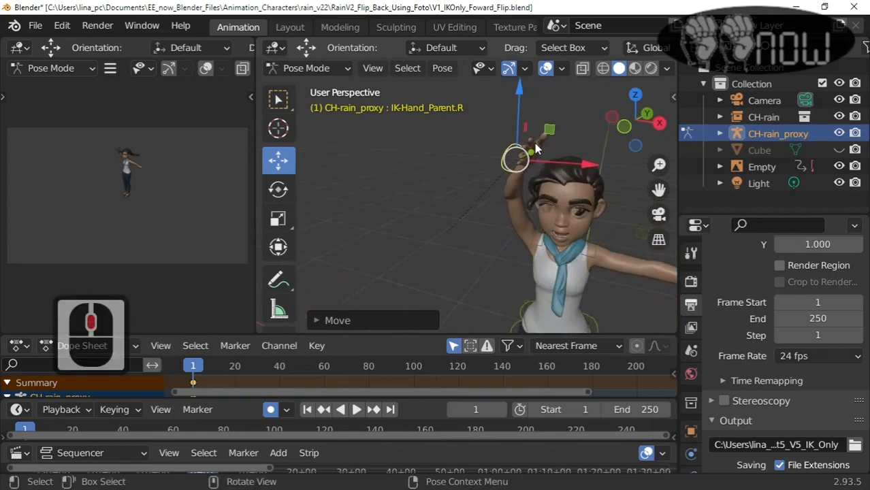
pyautogui.press('r')
pyautogui.press('r')
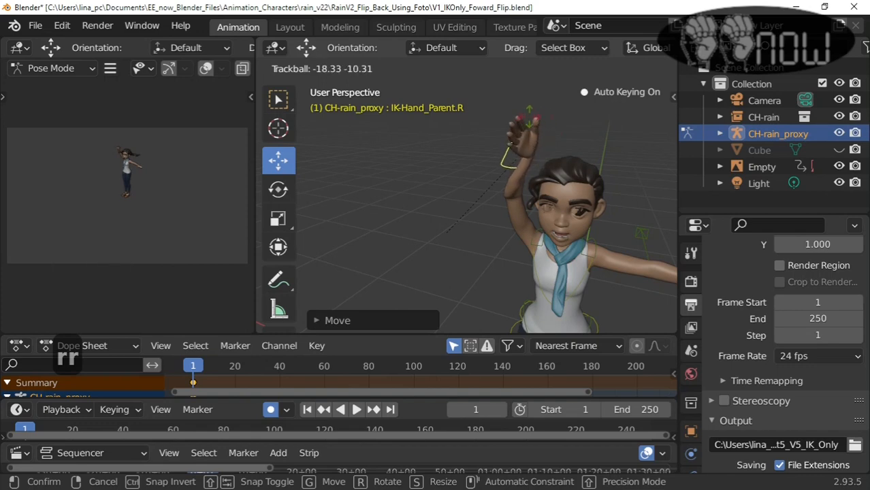
pyautogui.click(521, 164)
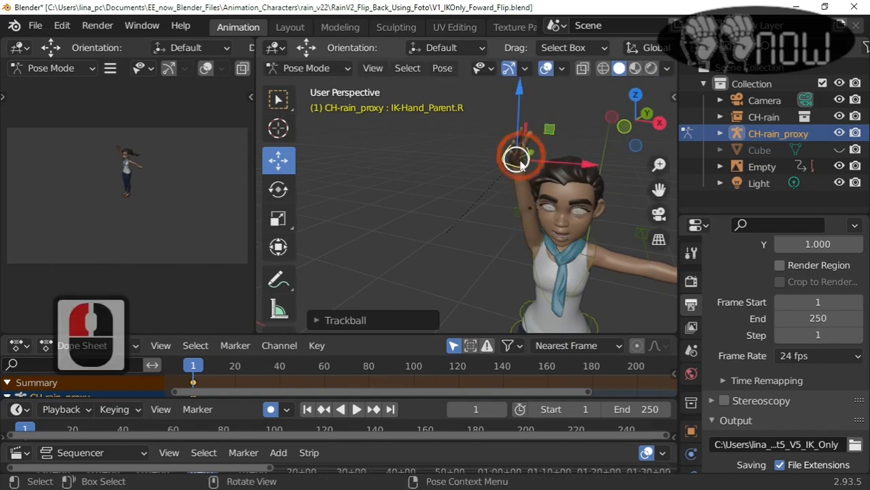
# Undo the deselection of the right-hand IK control
pyautogui.click(488, 206)
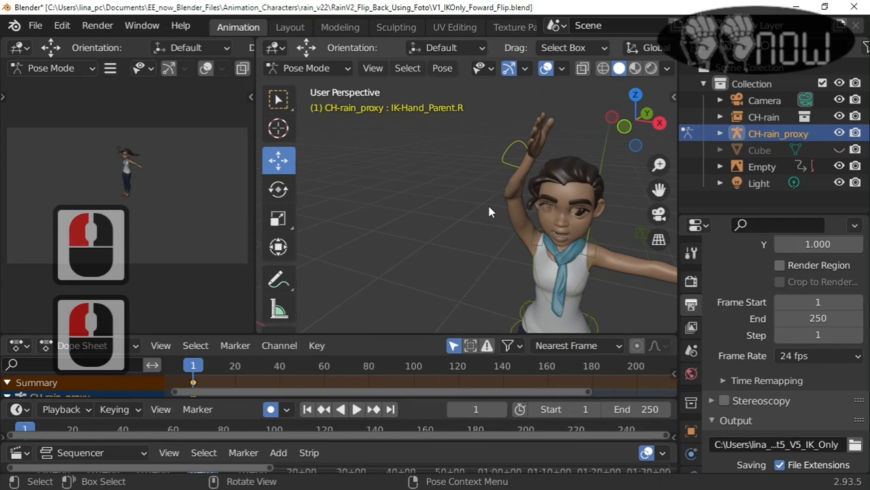
pyautogui.hotkey('ctrl', 'z')
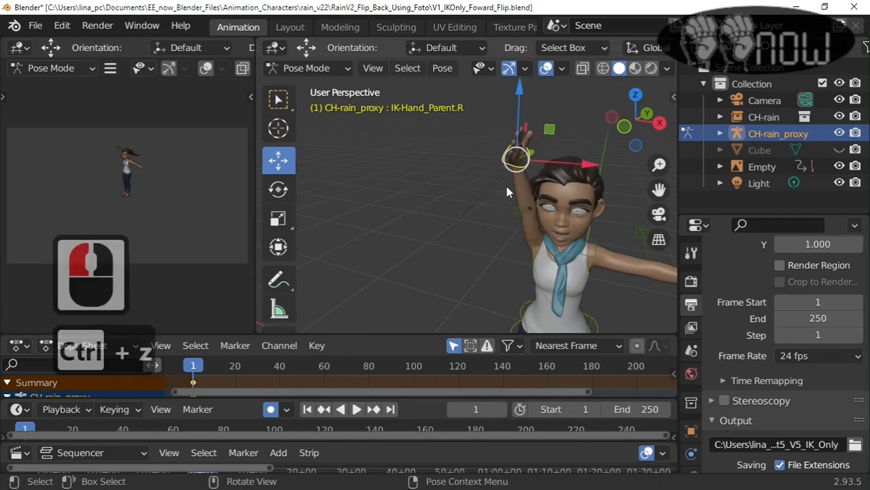
pyautogui.rightClick(506, 189)
pyautogui.click(487, 117)
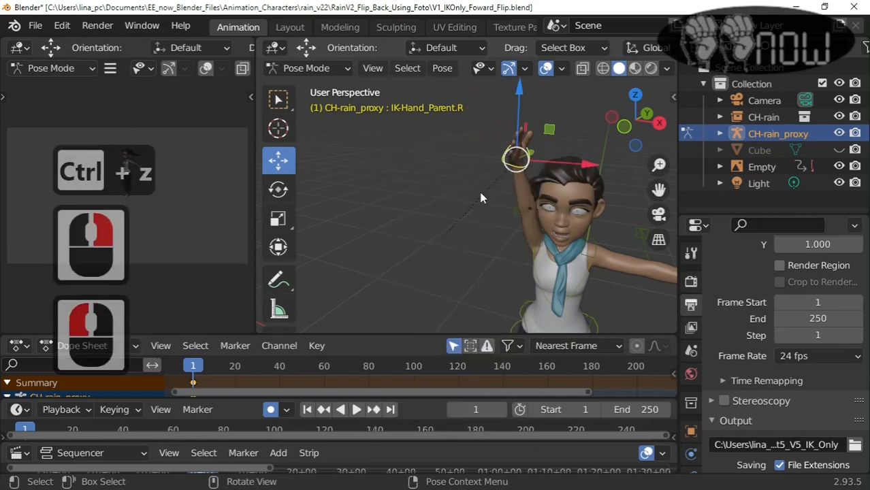
pyautogui.moveTo(485, 207); pyautogui.dragTo(333, 224, button='middle')
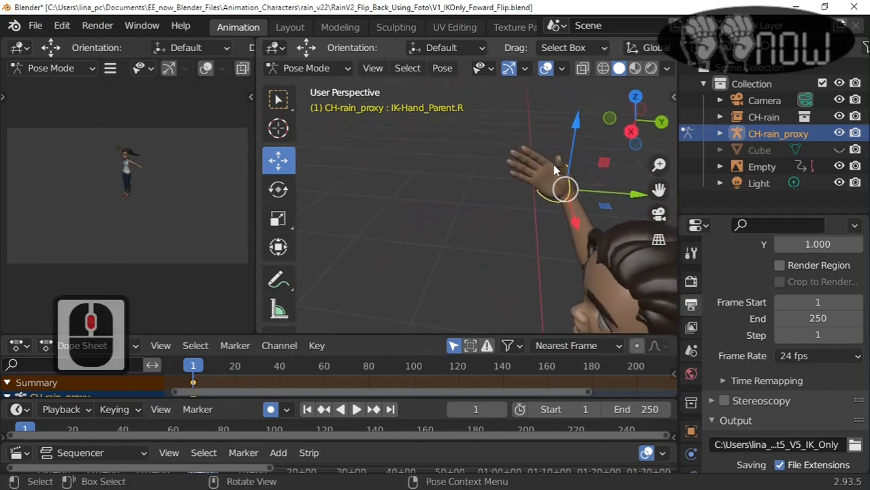
pyautogui.click(566, 185)
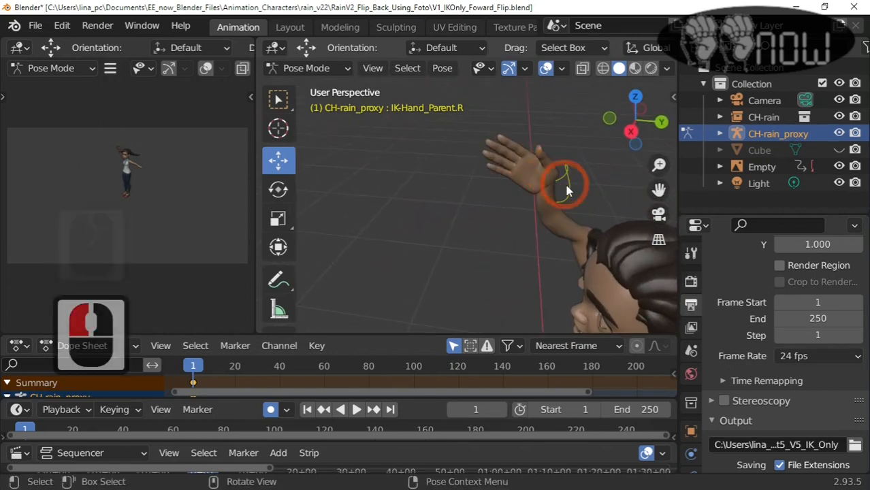
pyautogui.click(567, 185)
pyautogui.click(542, 176)
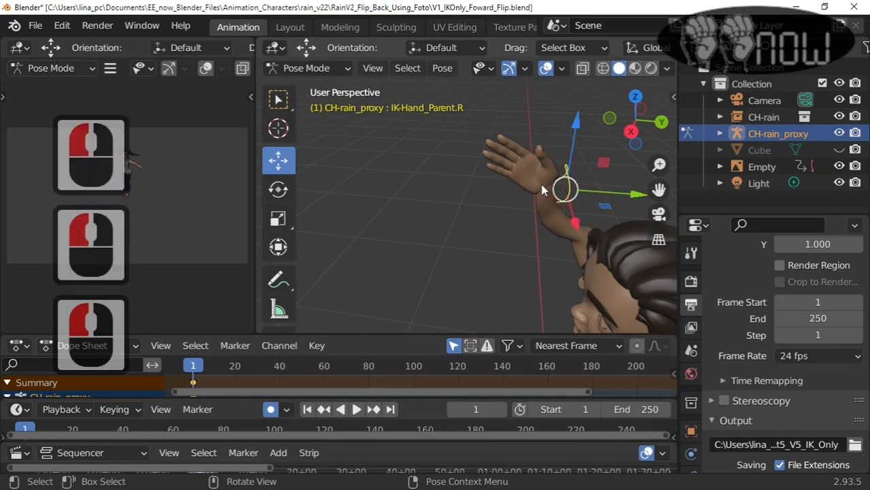
pyautogui.click(544, 195)
pyautogui.press('r')
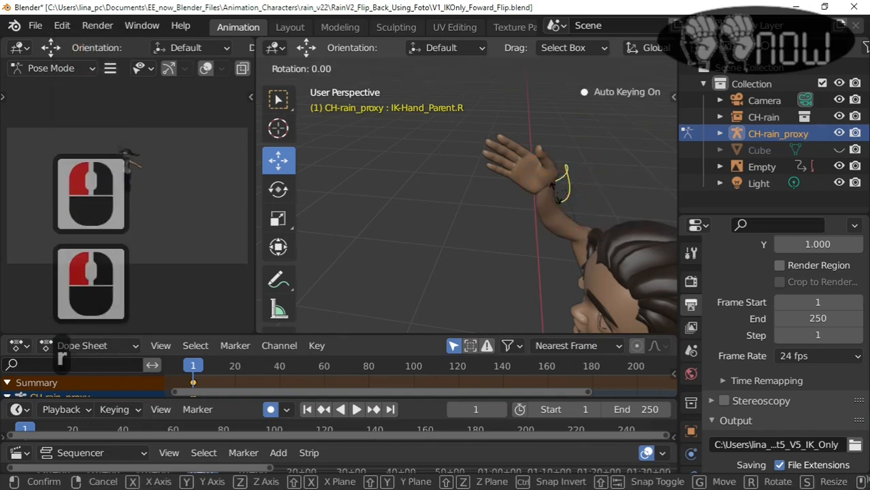
pyautogui.press('r')
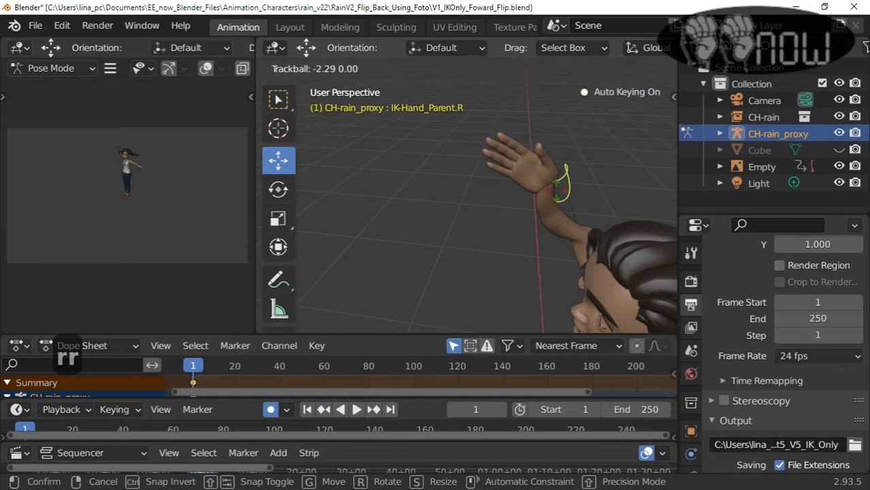
pyautogui.press('Escape')
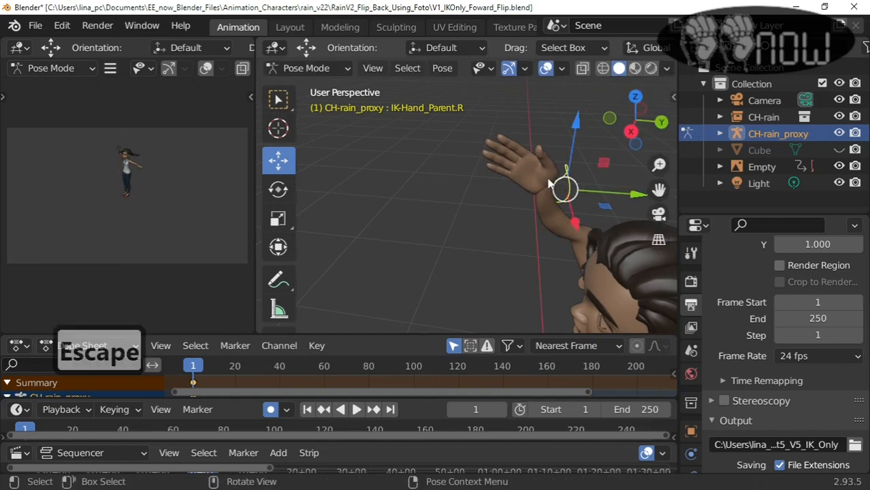
# Rotate the IK-Hand_Parent.R control by about 35 degrees so the raised right hand points upward, and deselect it
pyautogui.press('r')
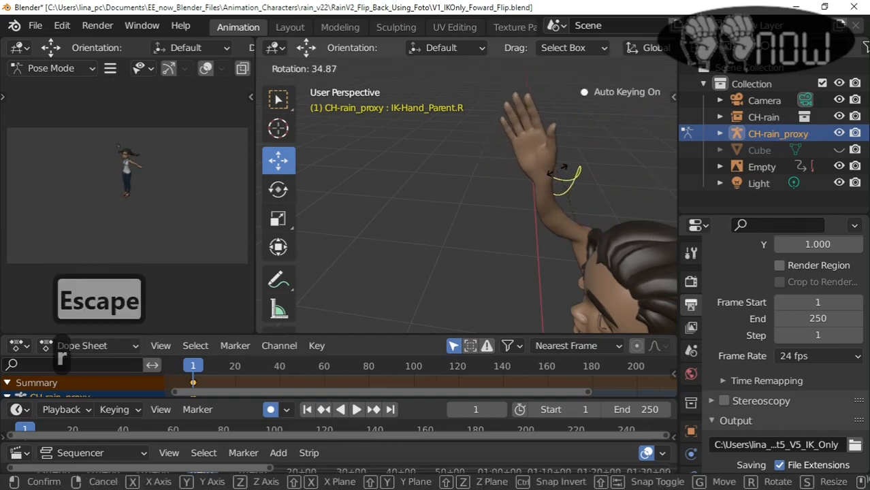
pyautogui.click(558, 175)
pyautogui.click(504, 183)
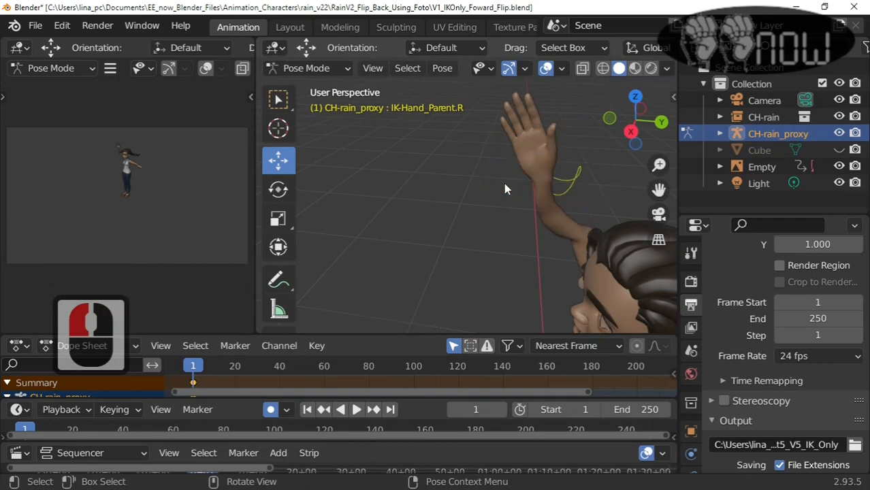
pyautogui.press('Escape')
pyautogui.scroll(-3, 512, 204)
pyautogui.moveTo(515, 224); pyautogui.dragTo(627, 186, button='middle')
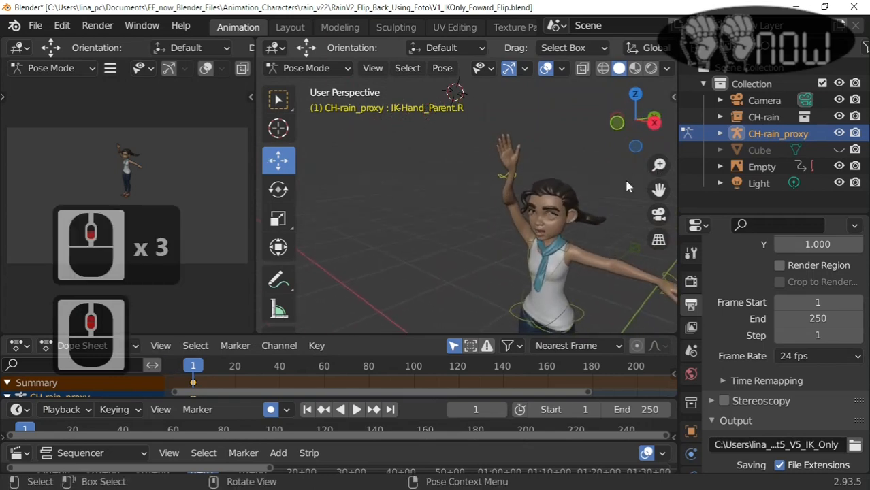
pyautogui.hotkey('ctrl', 'z')
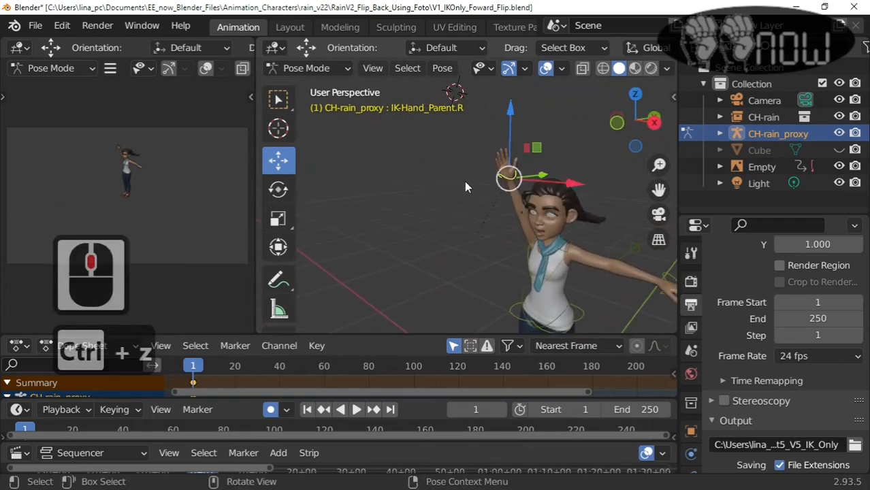
pyautogui.click(465, 184)
pyautogui.click(476, 200)
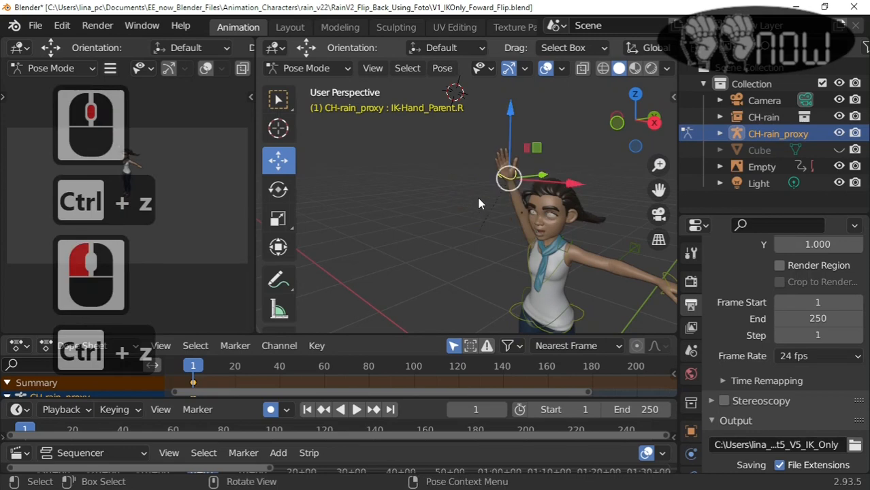
pyautogui.rightClick(476, 196)
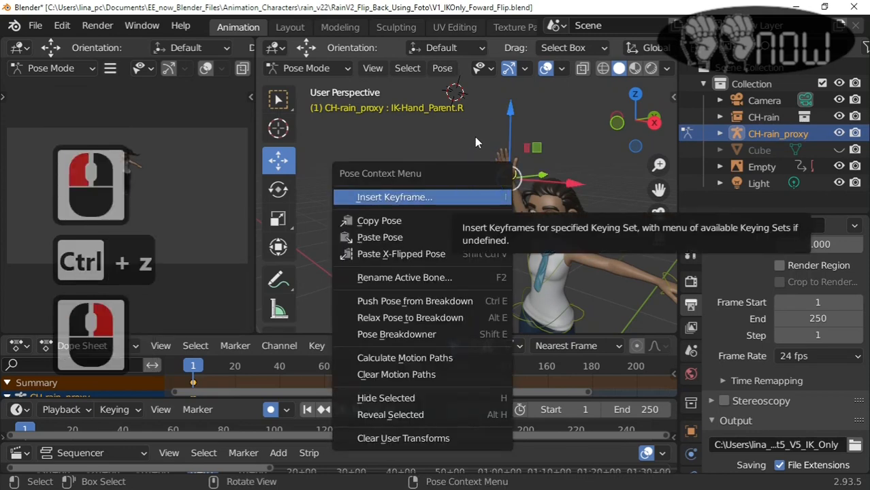
pyautogui.press('Escape')
pyautogui.press('Escape')
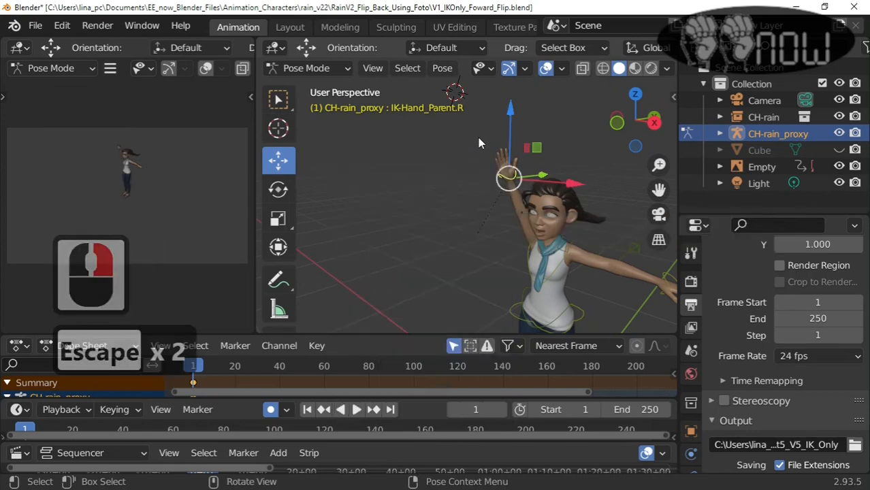
pyautogui.press('Escape')
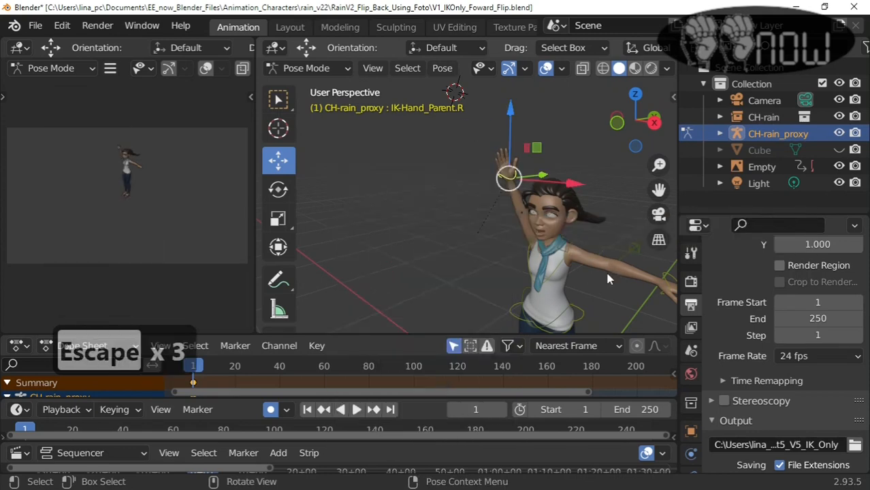
pyautogui.click(551, 289)
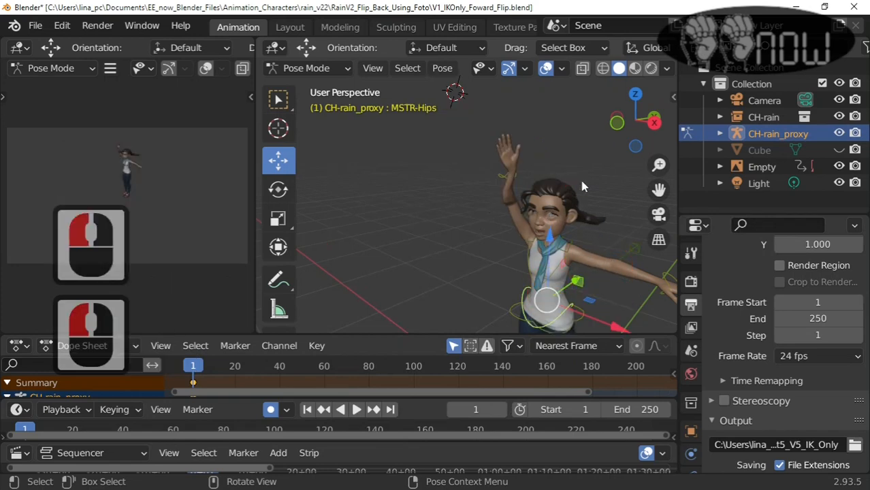
pyautogui.click(600, 164)
# Move the IK-Hand_Parent.L control inward along X and raise it along Z so the left arm reaches above the head
pyautogui.moveTo(610, 184); pyautogui.dragTo(487, 201, button='middle')
pyautogui.scroll(-4, 489, 198)
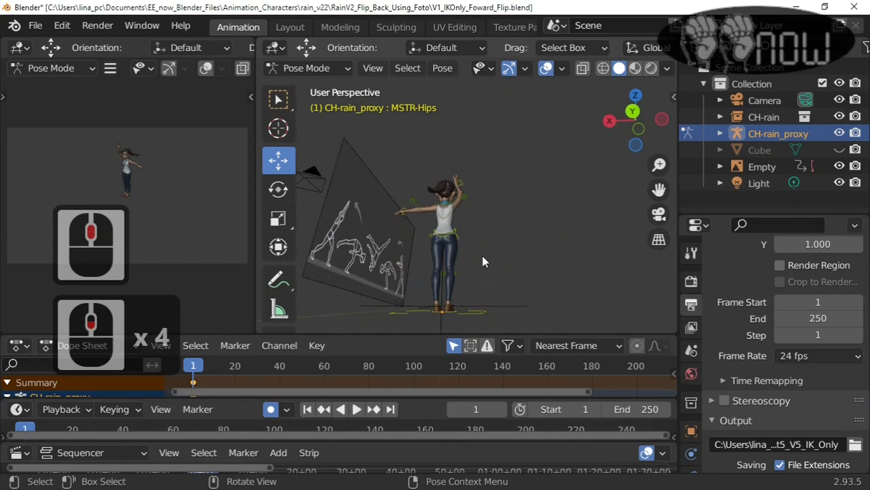
pyautogui.moveTo(484, 262); pyautogui.dragTo(510, 253, button='middle')
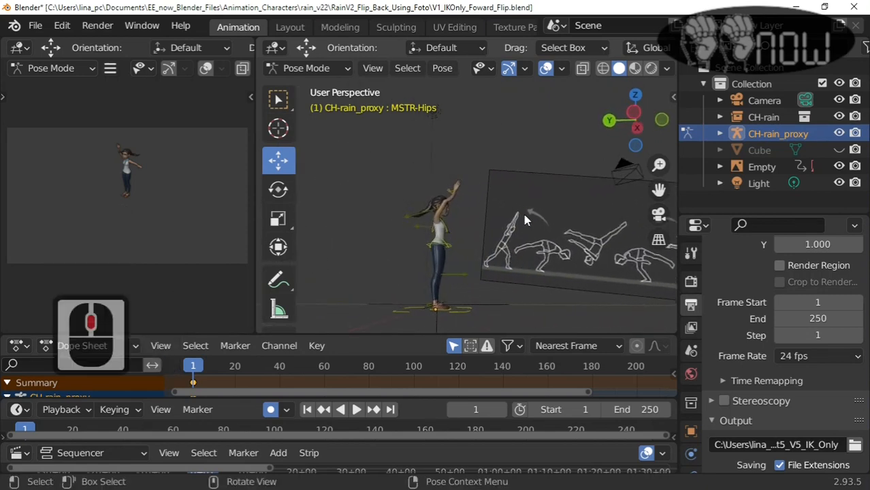
pyautogui.moveTo(553, 308); pyautogui.dragTo(511, 253, button='middle')
pyautogui.scroll(3, 532, 266)
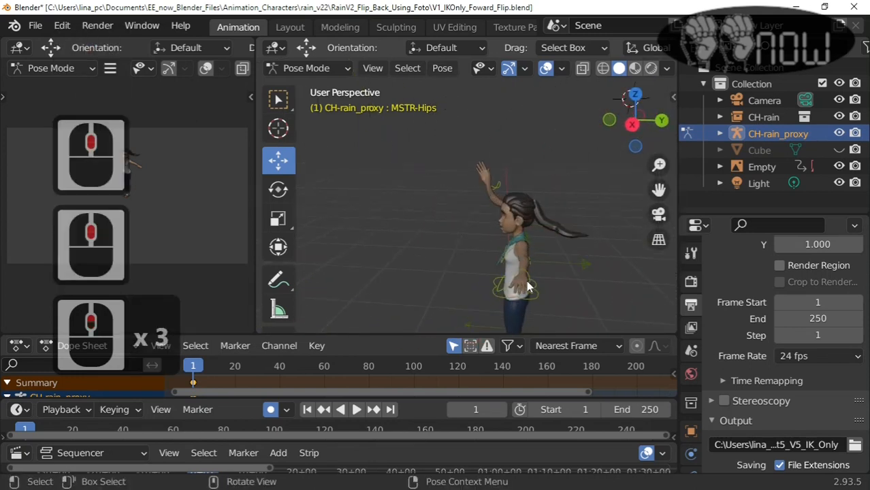
pyautogui.click(519, 280)
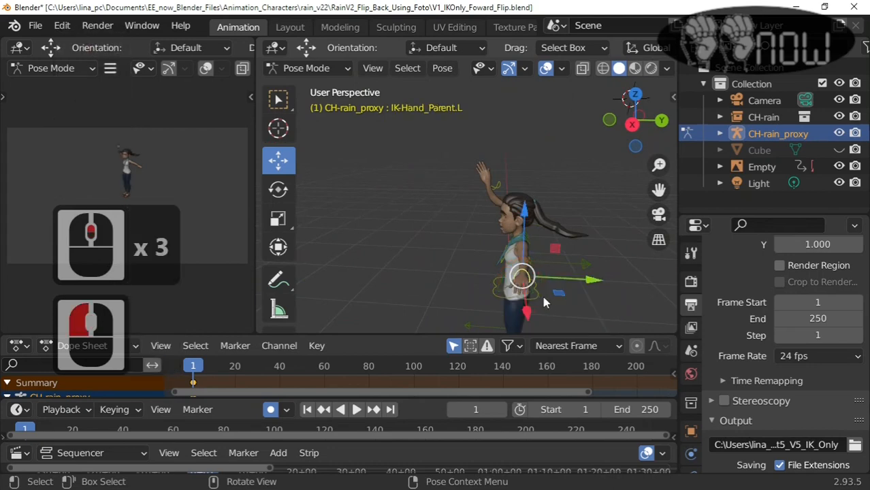
pyautogui.moveTo(428, 271); pyautogui.dragTo(665, 283, button='middle')
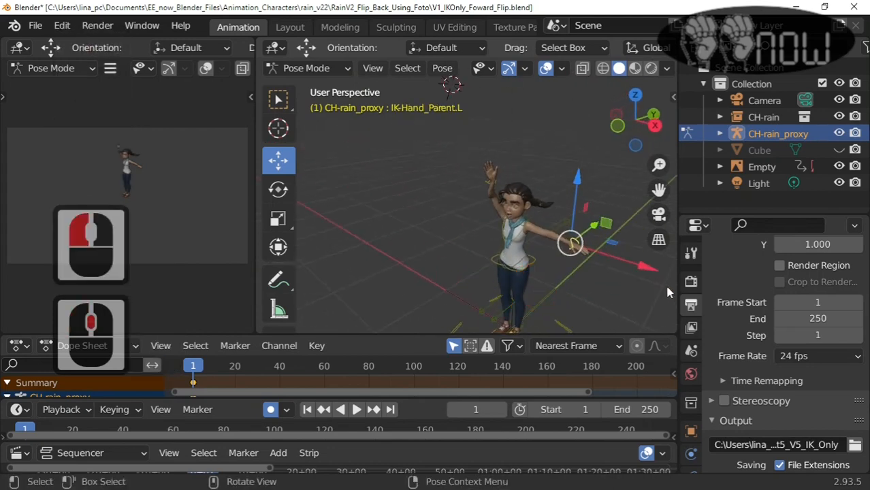
pyautogui.moveTo(635, 269); pyautogui.dragTo(589, 253)
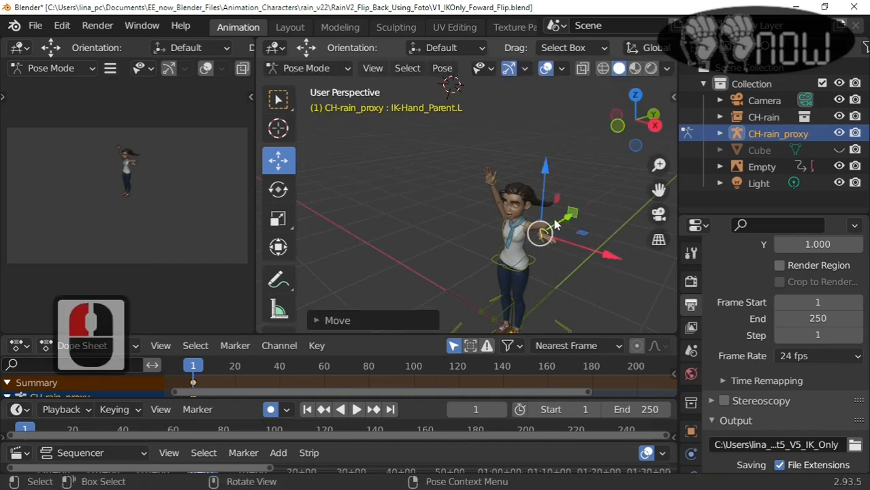
pyautogui.moveTo(545, 207); pyautogui.dragTo(546, 154)
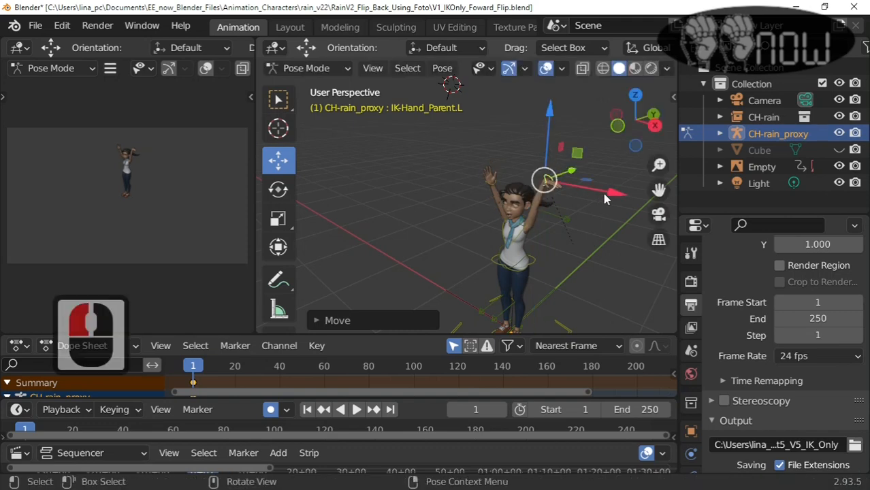
pyautogui.moveTo(601, 196)
pyautogui.mouseDown()
pyautogui.moveTo(581, 187)
pyautogui.moveTo(583, 197)
pyautogui.moveTo(607, 197)
pyautogui.mouseUp()
# Rotate the IK-Hand_Parent.L control with a trackball rotation of about -58 and -48 degrees so the left hand points upward
pyautogui.scroll(2, 522, 192)
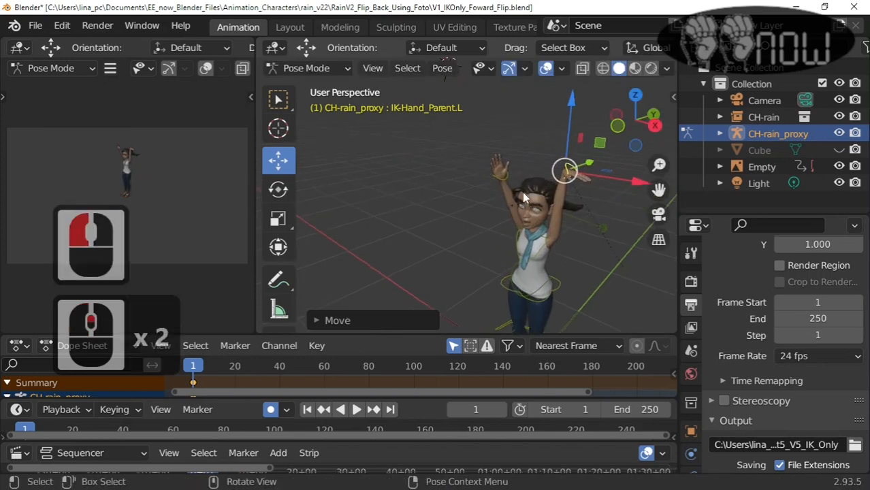
pyautogui.scroll(1, 535, 201)
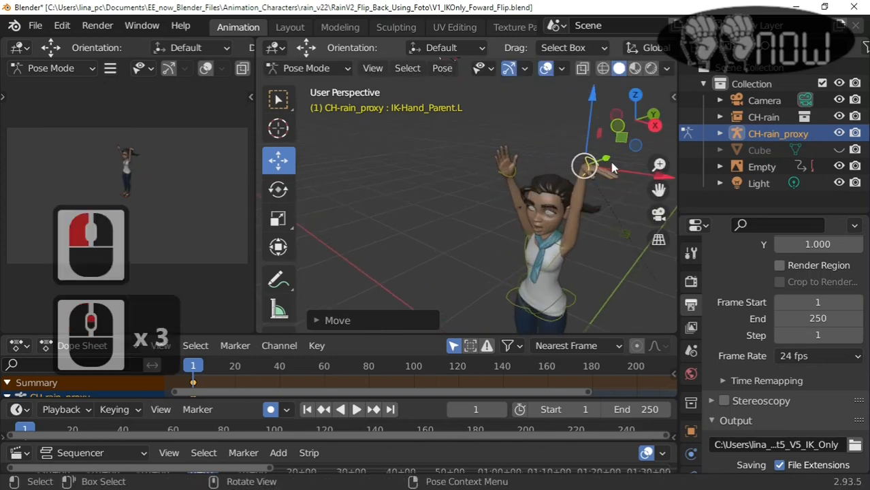
pyautogui.press('r')
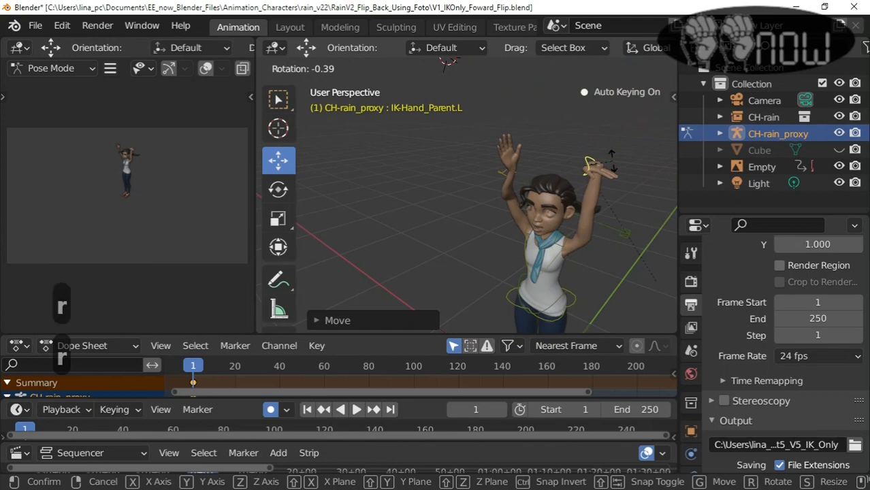
pyautogui.press('r')
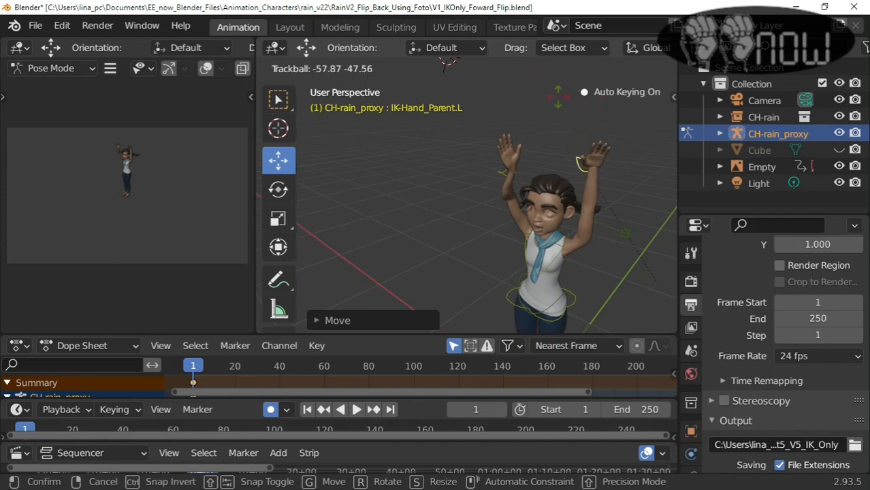
pyautogui.click(559, 102)
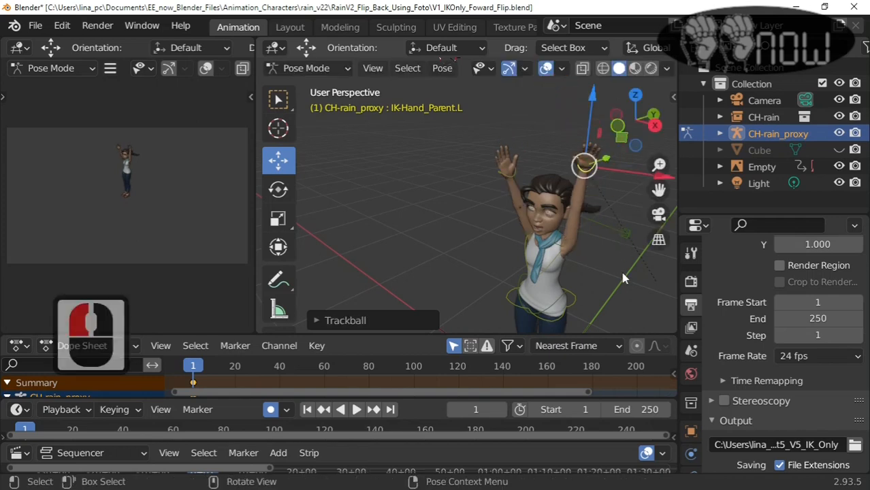
# Move the IK-Hand_Parent.L control forward along Y level with the right hand and rotate it by about -19 degrees
pyautogui.moveTo(623, 278); pyautogui.dragTo(524, 230, button='middle')
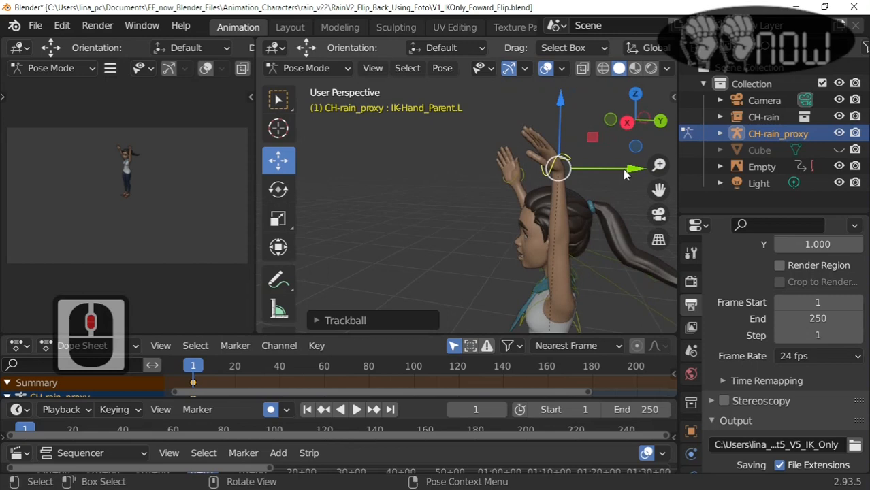
pyautogui.moveTo(624, 170); pyautogui.dragTo(590, 172)
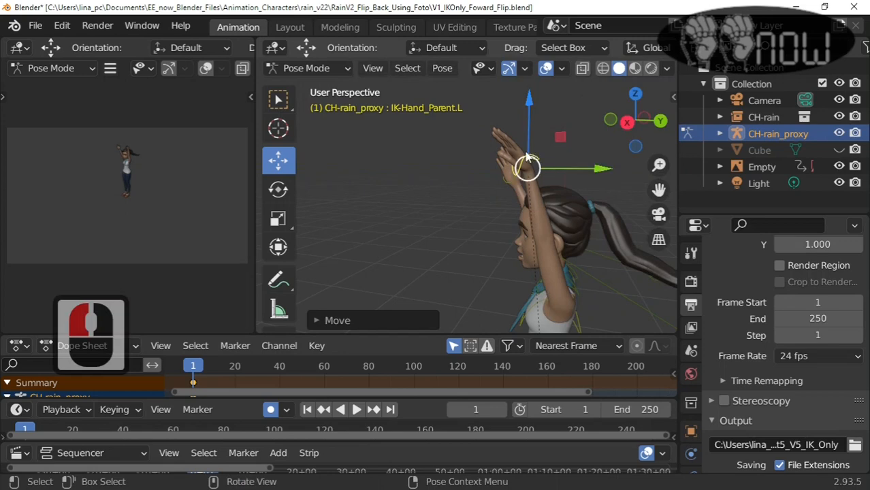
pyautogui.press('r')
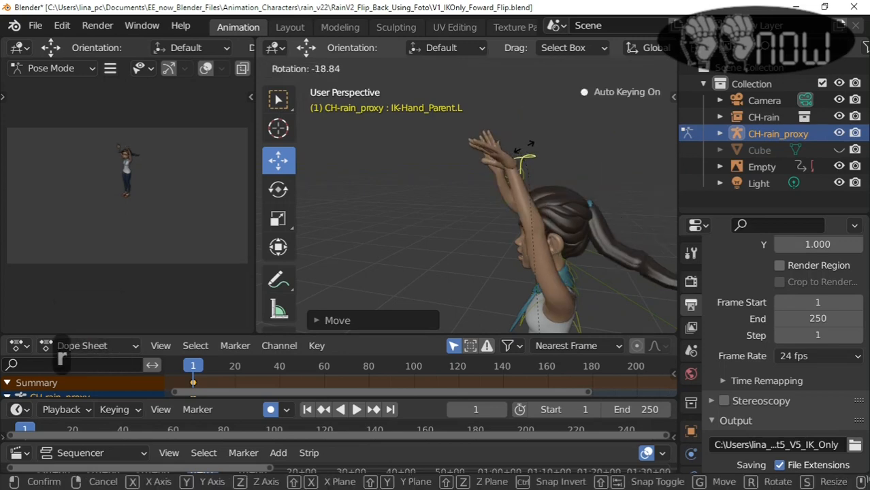
pyautogui.click(529, 151)
# Fine-tune the rotation of the IK-Hand_Parent.L control slightly, viewing the raised arms from behind beside the reference image
pyautogui.moveTo(590, 191); pyautogui.dragTo(459, 220, button='middle')
pyautogui.moveTo(587, 210)
pyautogui.mouseDown(button='middle')
pyautogui.moveTo(519, 238)
pyautogui.moveTo(565, 218)
pyautogui.mouseUp(button='middle')
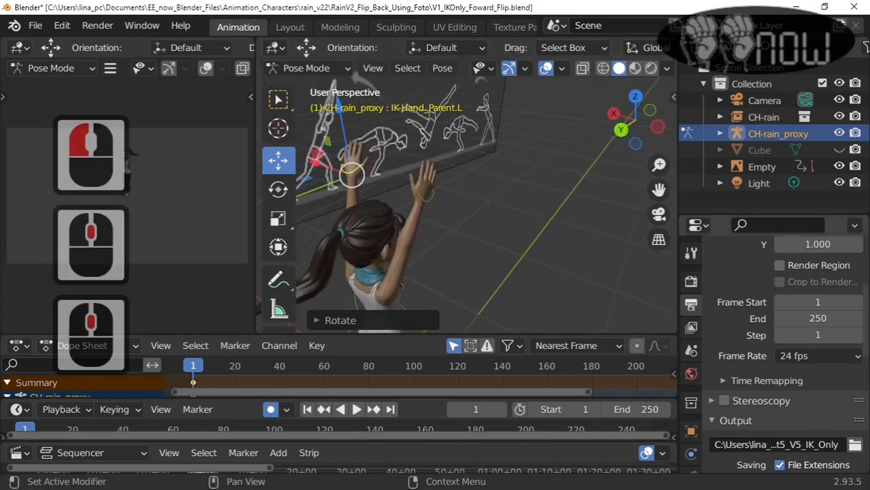
pyautogui.moveTo(544, 161); pyautogui.dragTo(501, 171, button='middle')
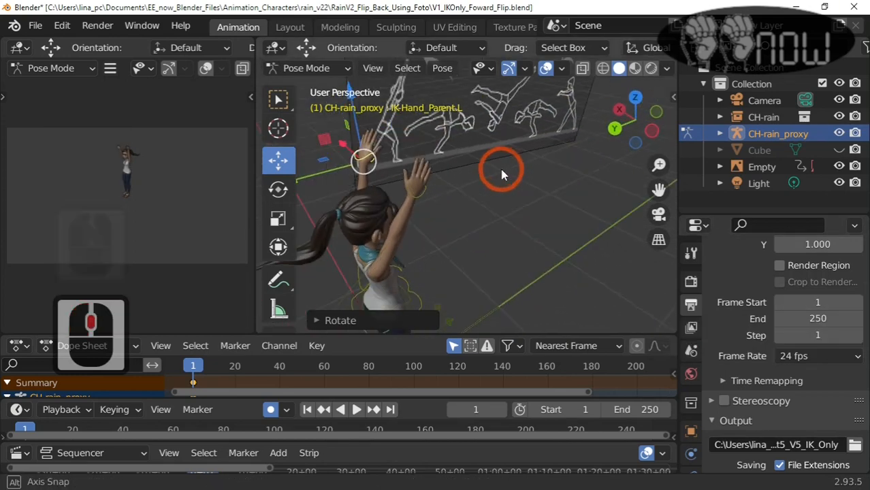
pyautogui.press('r')
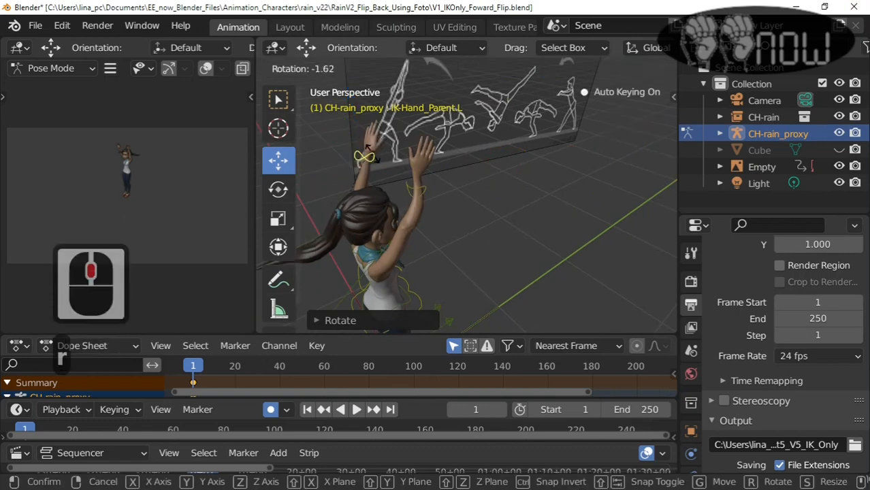
pyautogui.click(462, 175)
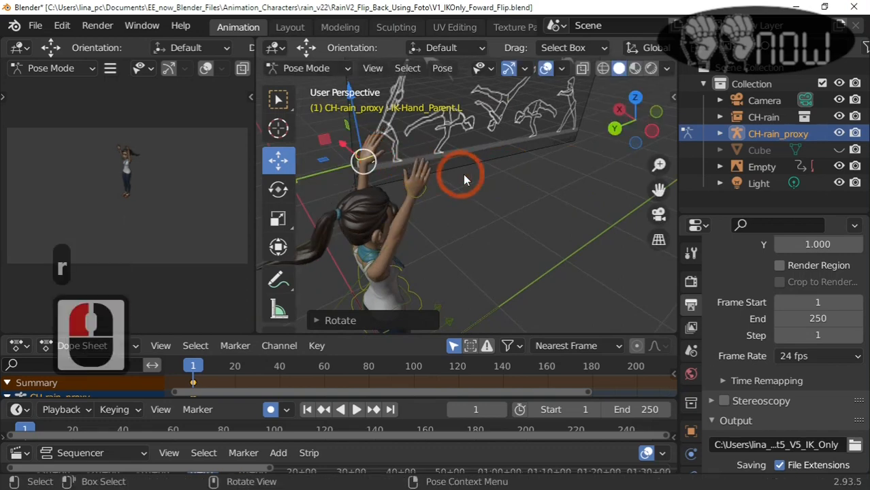
pyautogui.moveTo(463, 175); pyautogui.dragTo(404, 185, button='middle')
pyautogui.scroll(3, 402, 183)
pyautogui.scroll(-5, 367, 140)
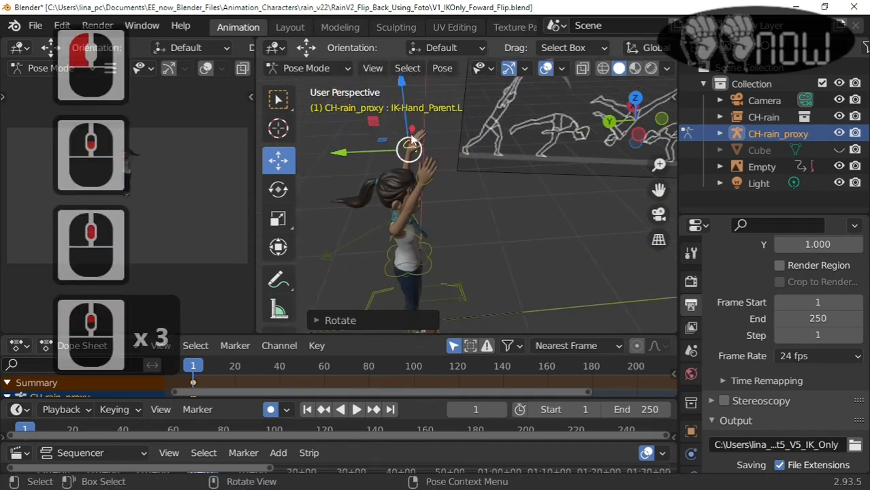
pyautogui.hotkey('shift', 'b')
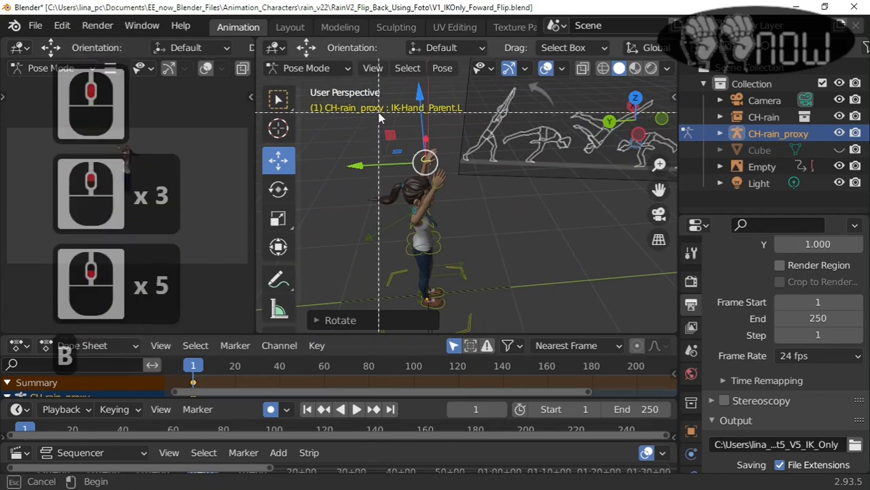
pyautogui.moveTo(378, 112); pyautogui.dragTo(490, 205)
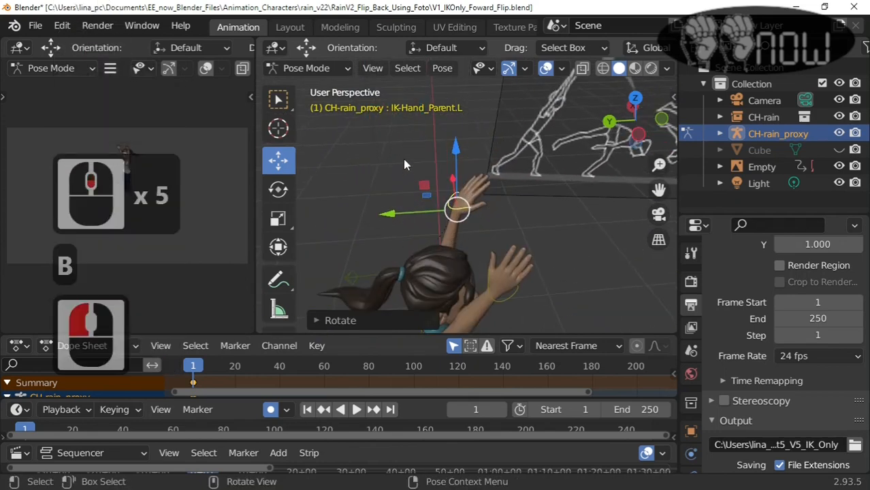
pyautogui.hotkey('shift', 'b')
pyautogui.moveTo(393, 143); pyautogui.dragTo(513, 249)
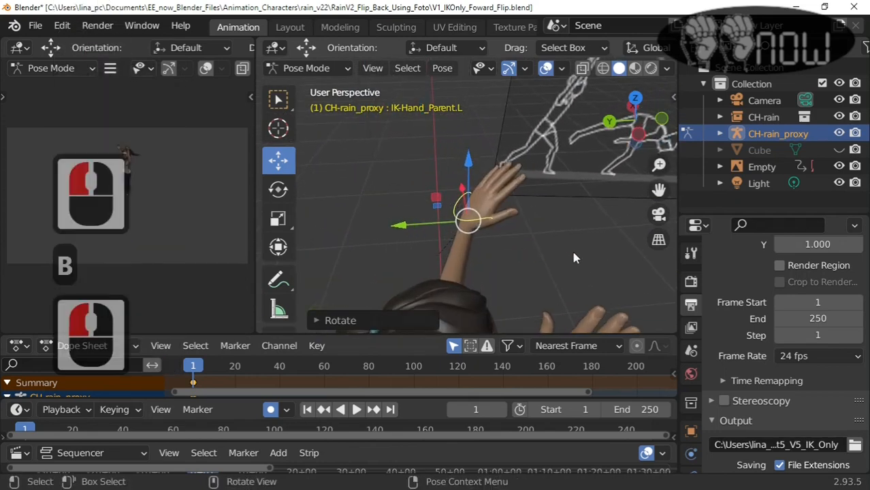
pyautogui.moveTo(574, 258); pyautogui.dragTo(542, 237, button='middle')
pyautogui.click(549, 226)
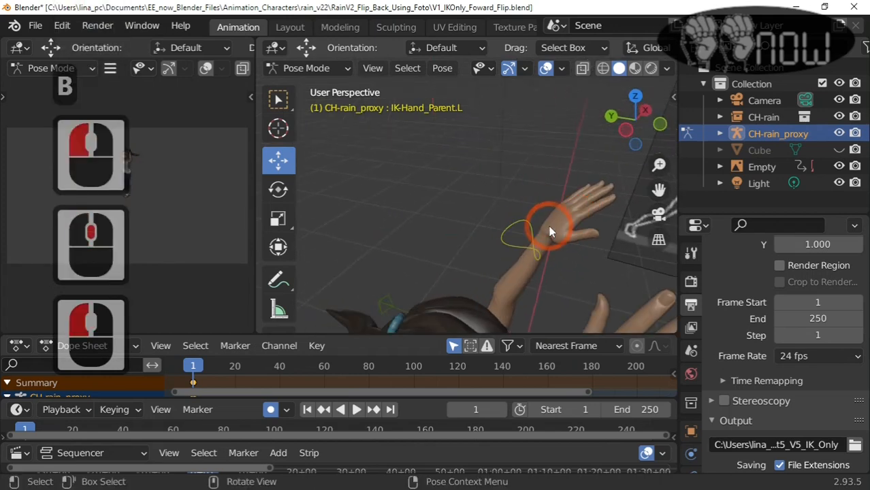
pyautogui.click(513, 170)
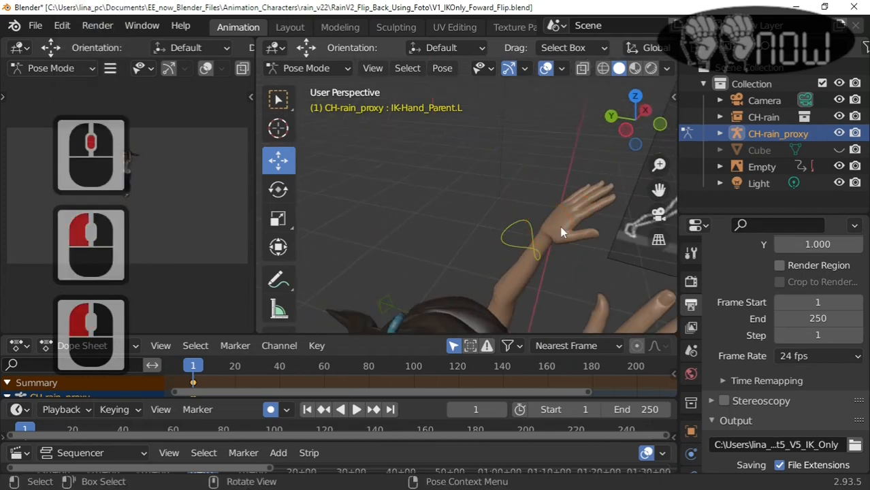
pyautogui.click(529, 239)
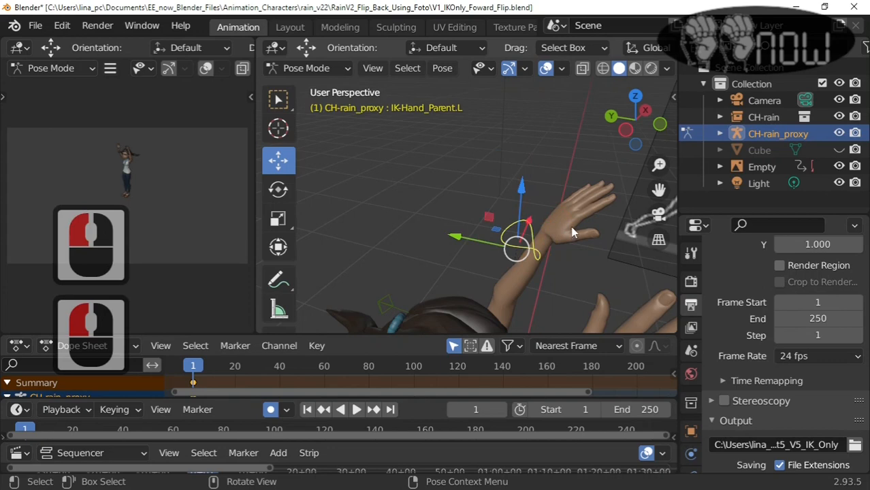
pyautogui.press('r')
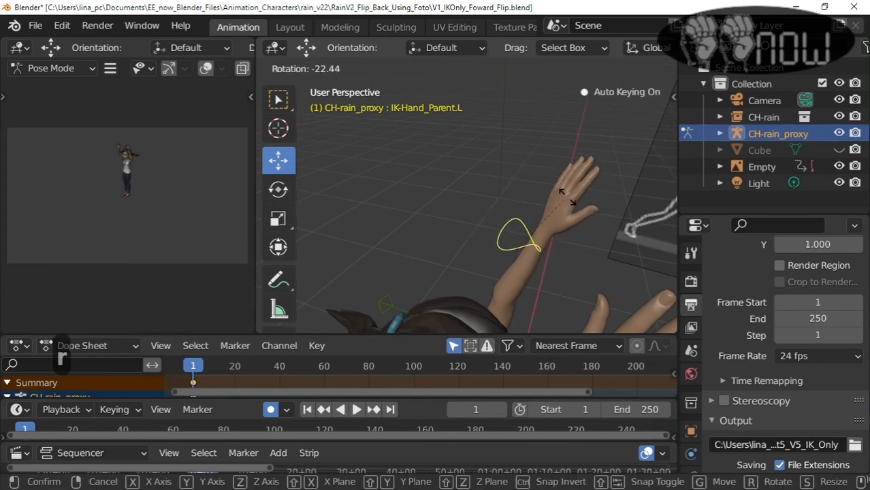
pyautogui.press('r')
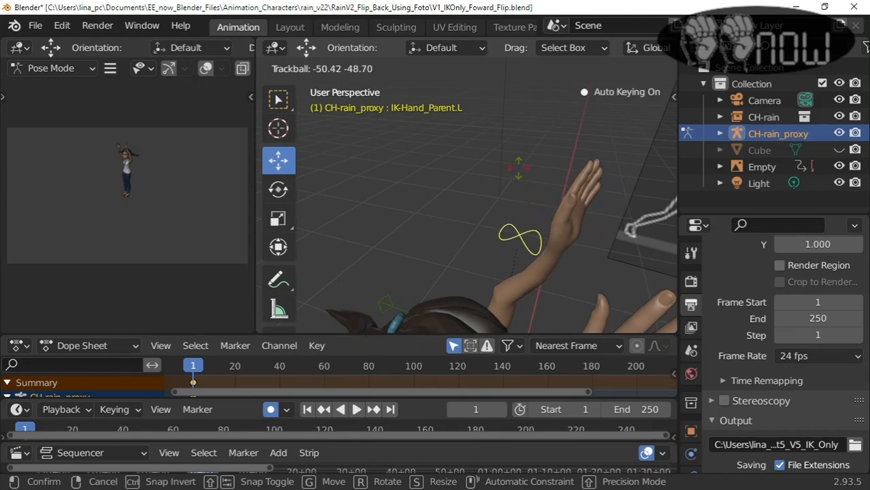
pyautogui.press('Escape')
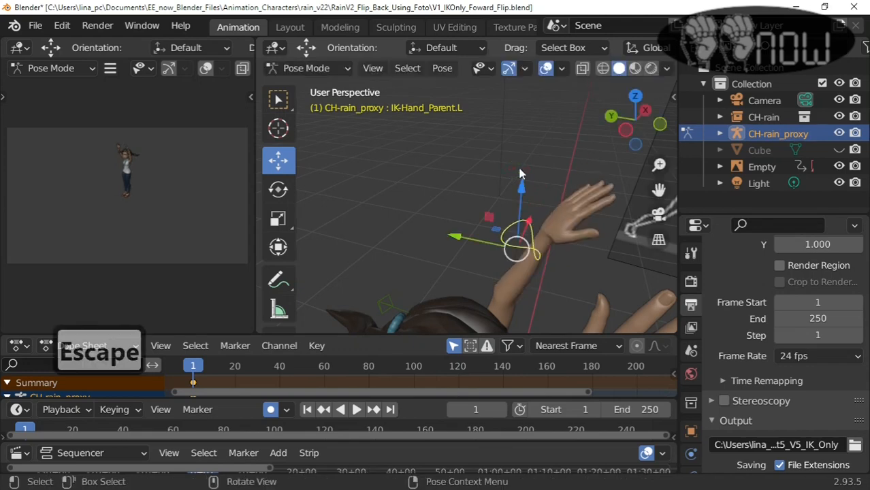
# Examine the rig's CloudRig bone layers and its FK/IK Switch settings
pyautogui.press('n')
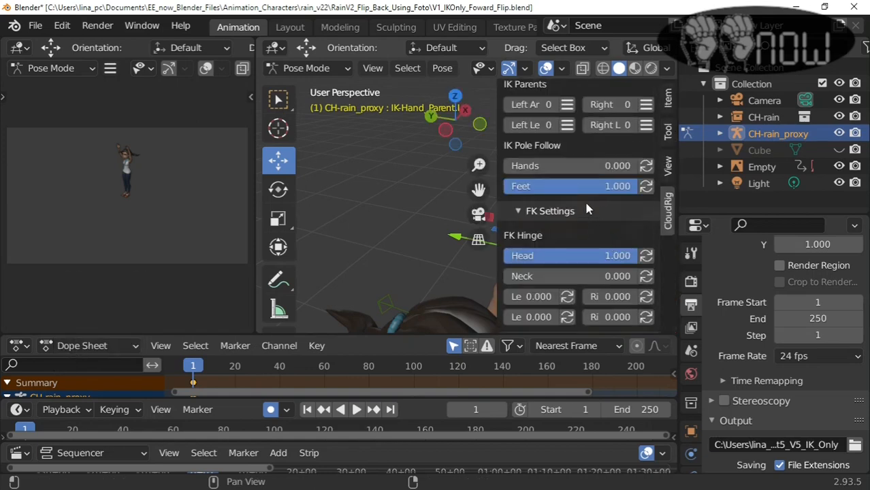
pyautogui.scroll(4, 584, 199)
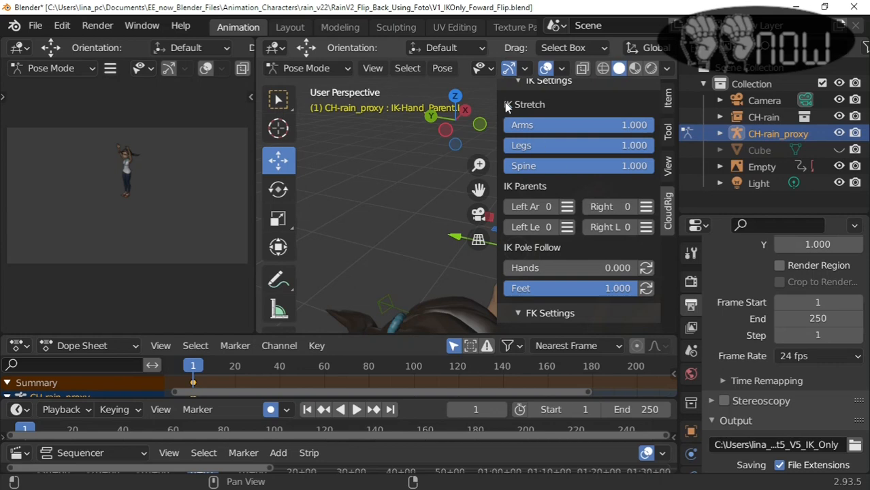
pyautogui.scroll(4, 518, 110)
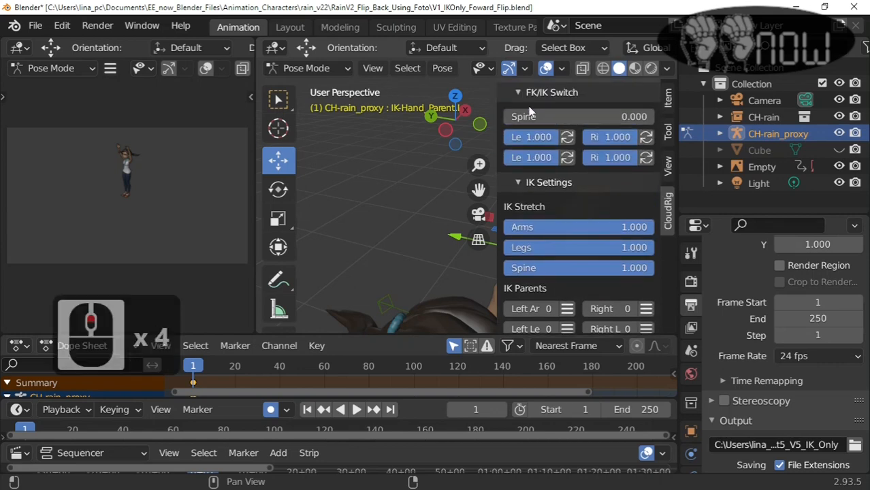
pyautogui.scroll(2, 530, 111)
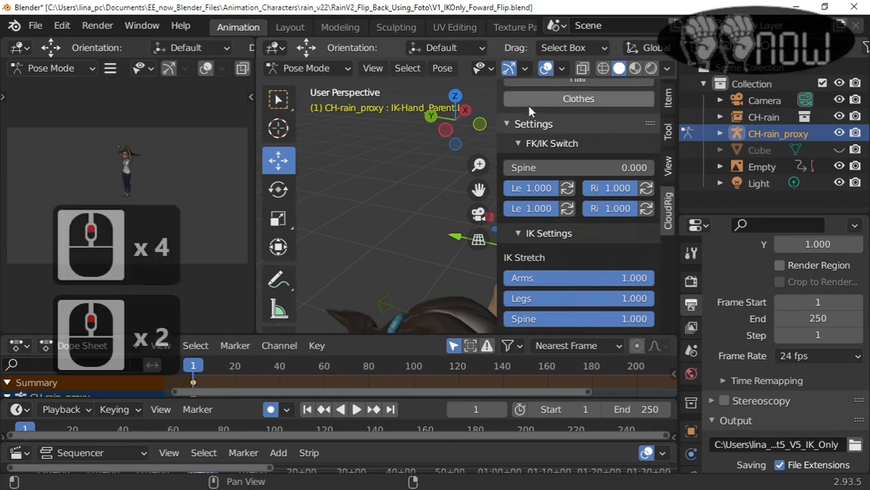
pyautogui.scroll(4, 530, 111)
pyautogui.scroll(1, 529, 110)
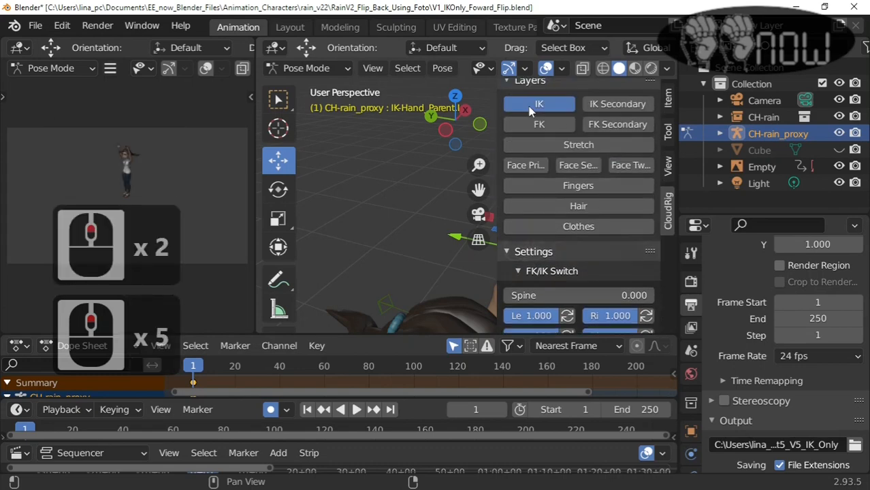
pyautogui.scroll(-1, 528, 106)
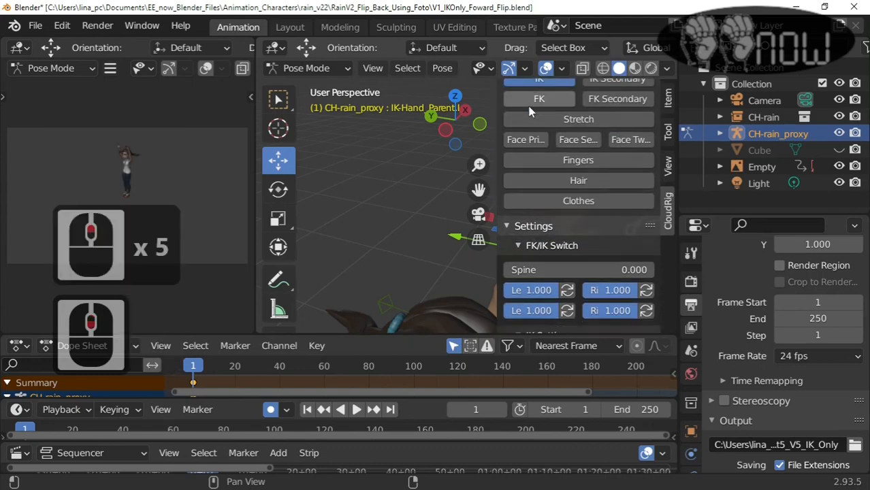
pyautogui.scroll(-4, 528, 106)
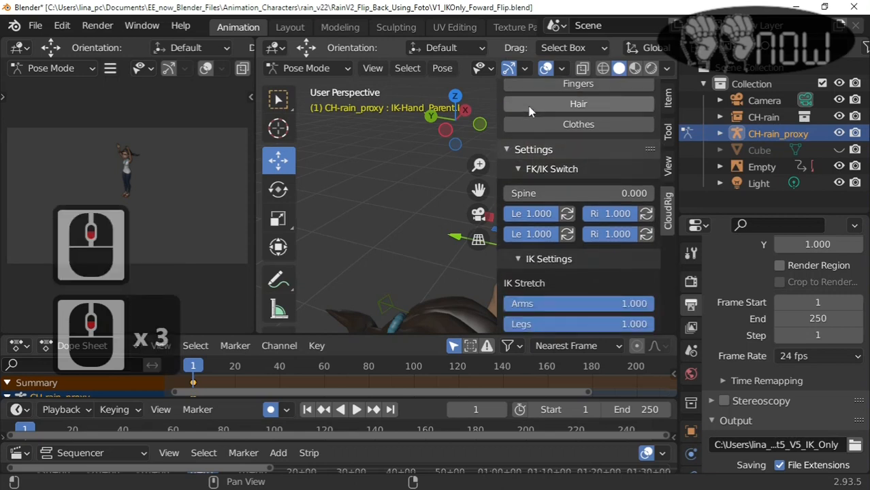
pyautogui.scroll(-2, 528, 107)
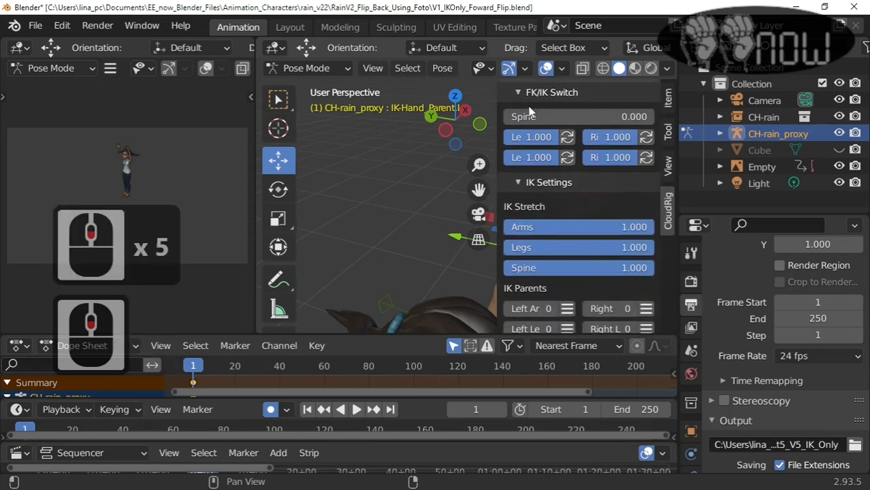
pyautogui.scroll(7, 529, 107)
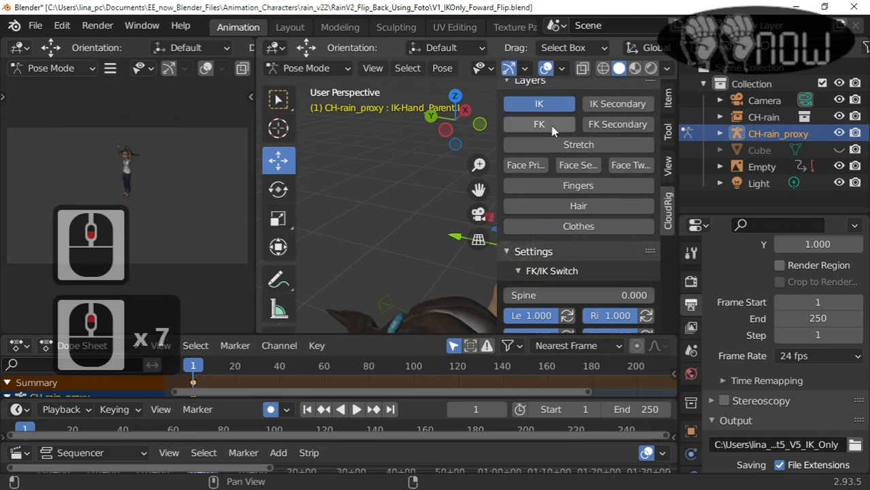
# Examine the rig's IK Stretch, IK Parents and IK Pole Follow settings
pyautogui.scroll(-3, 555, 131)
pyautogui.scroll(-4, 552, 129)
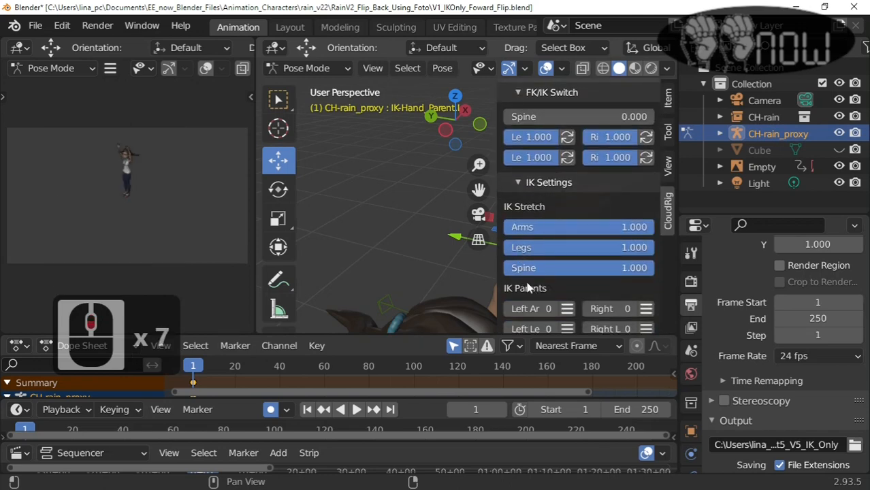
pyautogui.scroll(-1, 527, 285)
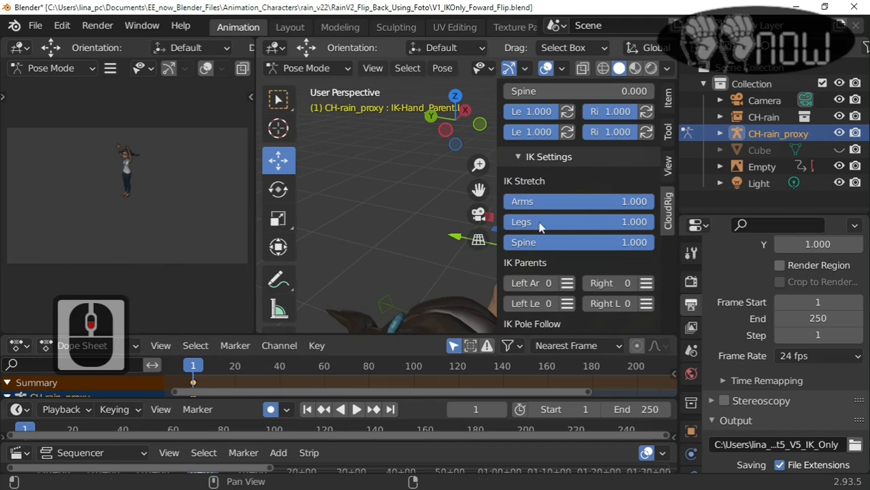
pyautogui.scroll(-1, 391, 177)
pyautogui.scroll(1, 542, 225)
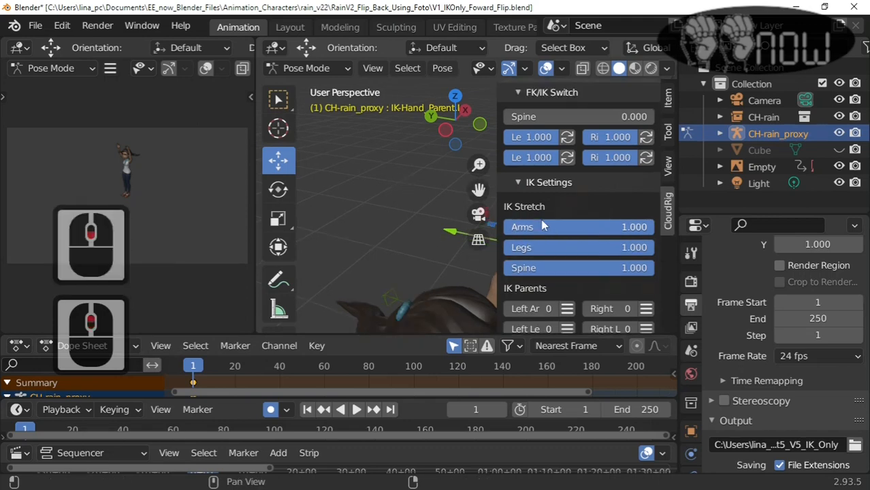
pyautogui.scroll(-1, 543, 225)
pyautogui.scroll(-1, 543, 225)
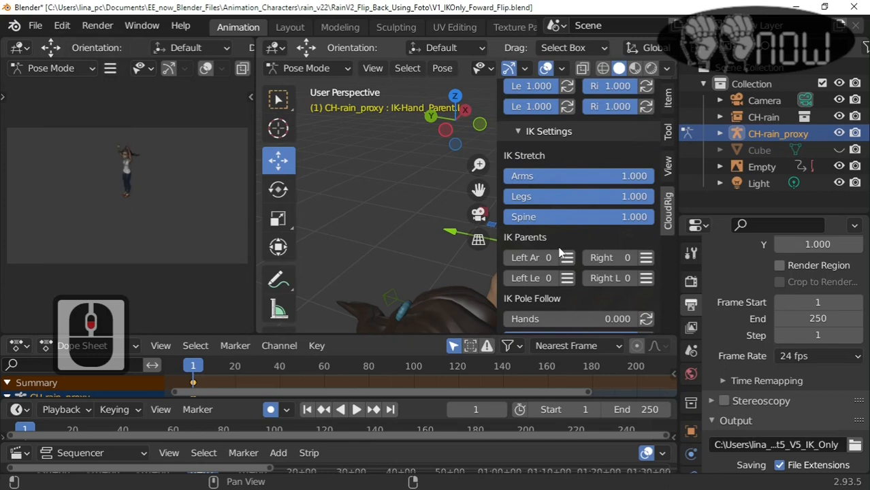
pyautogui.scroll(-1, 560, 253)
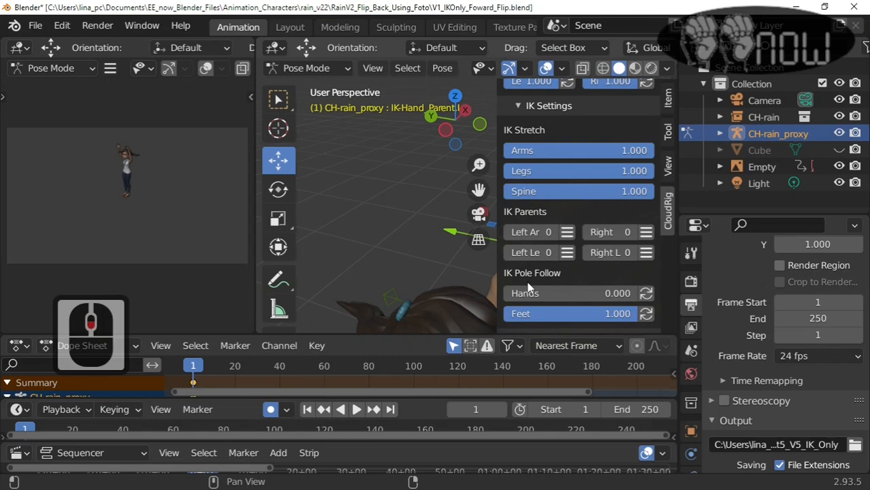
pyautogui.scroll(-1, 528, 288)
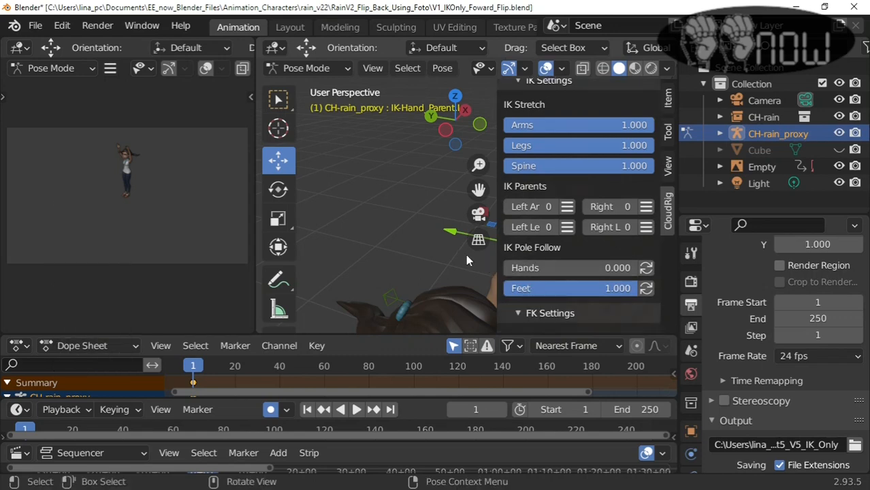
pyautogui.press('n')
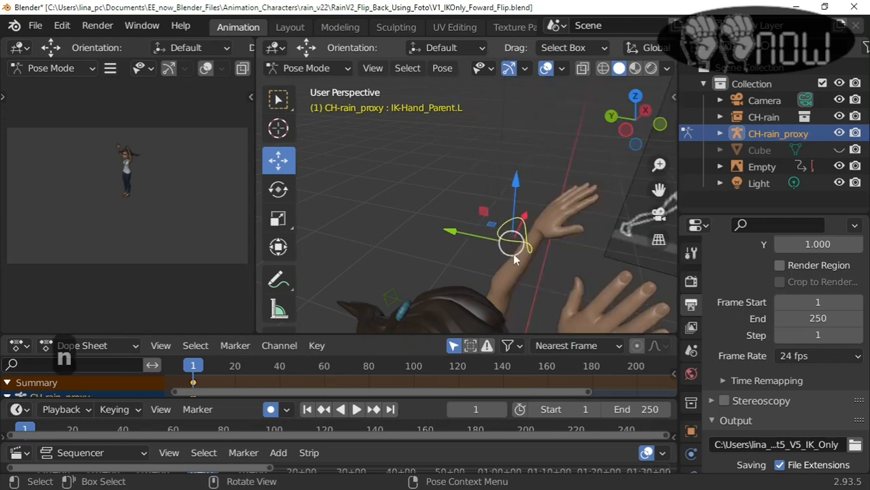
# Select the right foot control MSTR-Foot_Parent.R and move it backward along Y so the right leg steps behind the left
pyautogui.scroll(-8, 582, 283)
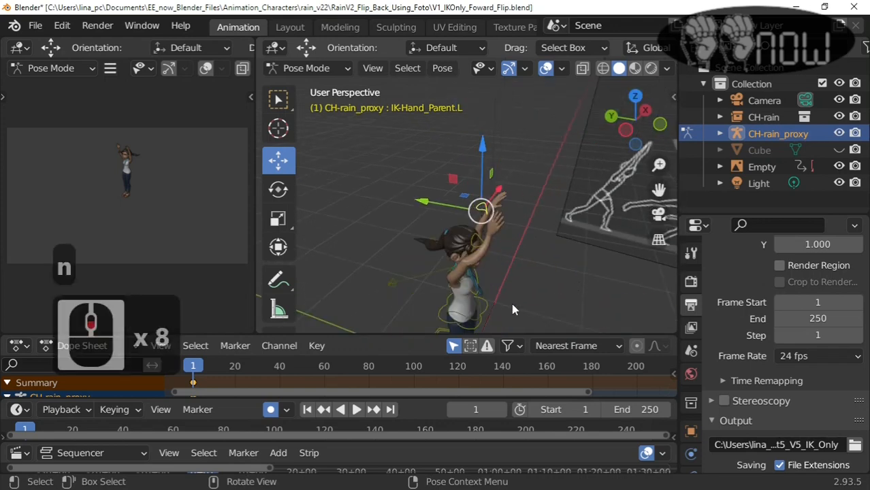
pyautogui.scroll(-3, 512, 303)
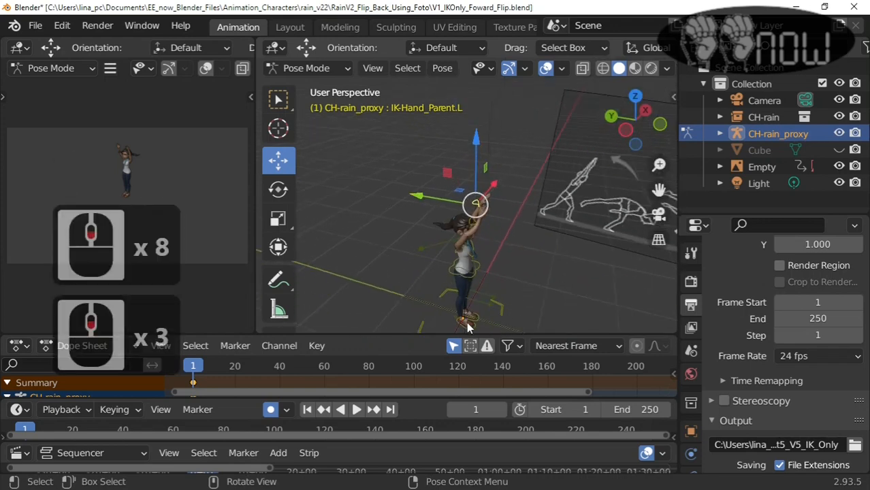
pyautogui.scroll(-3, 462, 320)
pyautogui.hotkey('shift', 'b')
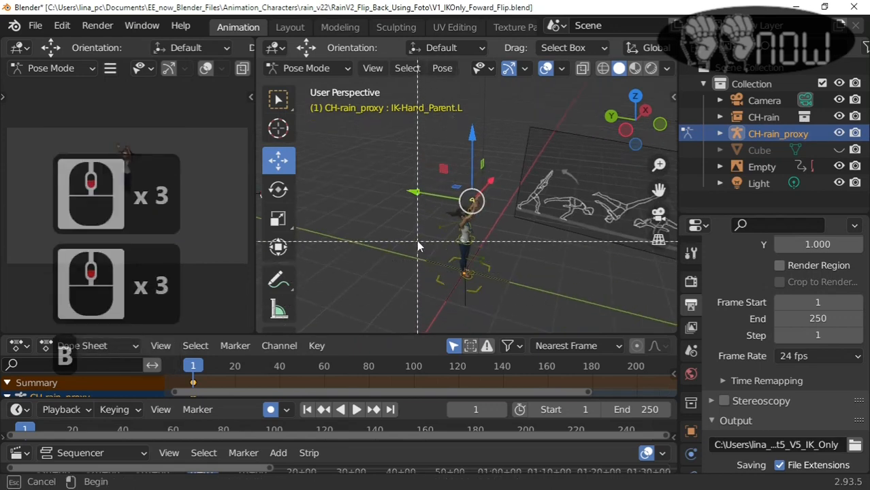
pyautogui.moveTo(418, 185); pyautogui.dragTo(515, 316)
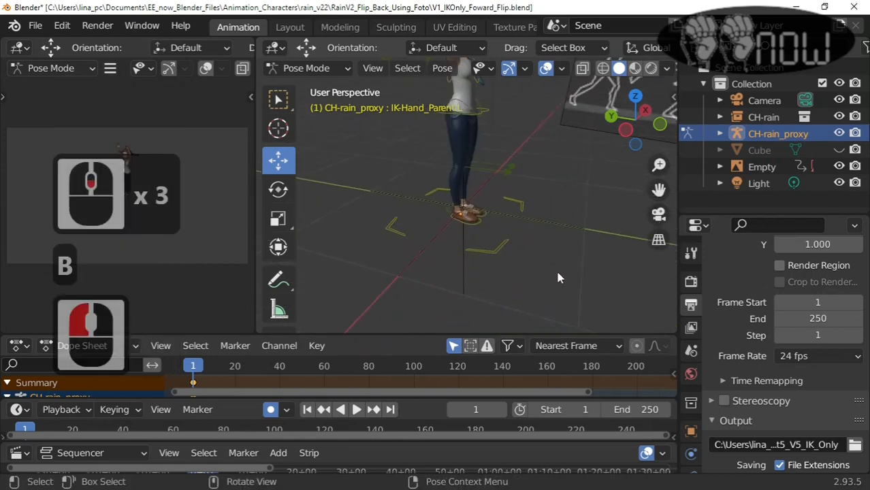
pyautogui.scroll(-3, 557, 278)
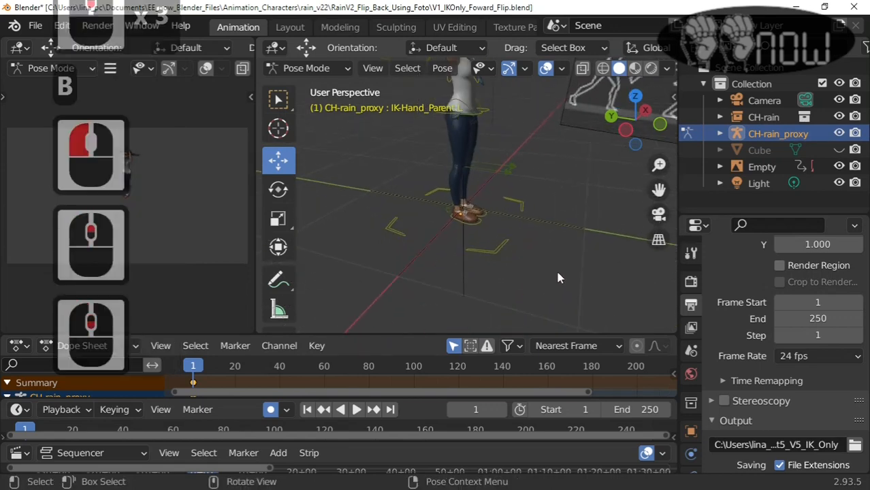
pyautogui.click(469, 216)
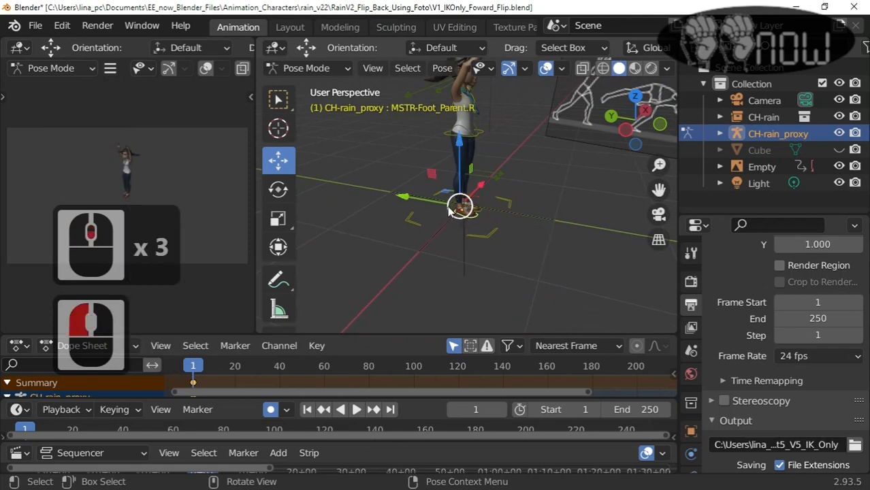
pyautogui.moveTo(434, 200); pyautogui.dragTo(402, 192)
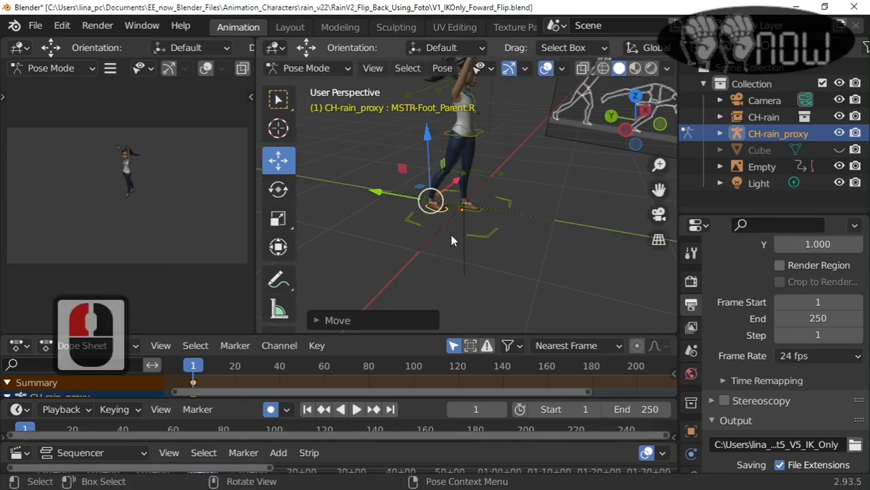
# Lower the right foot control MSTR-Foot_Parent.R slightly along Z toward the ground
pyautogui.moveTo(431, 197); pyautogui.dragTo(423, 201, button='middle')
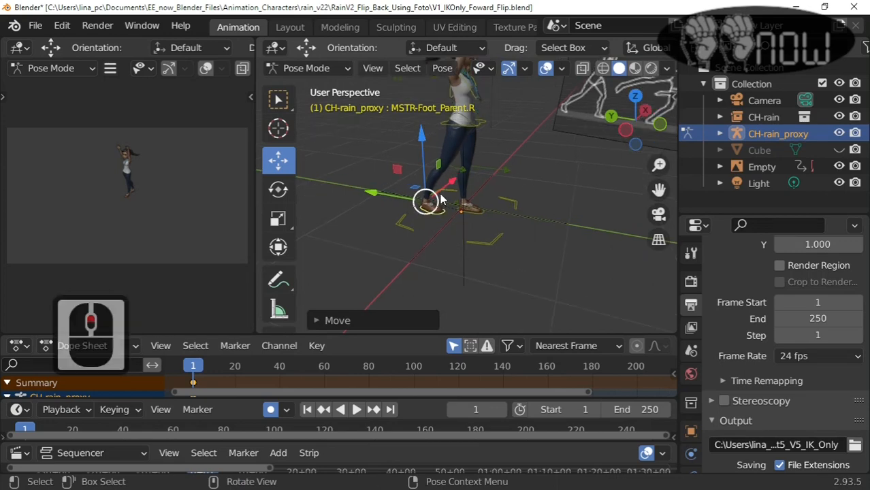
pyautogui.click(427, 153)
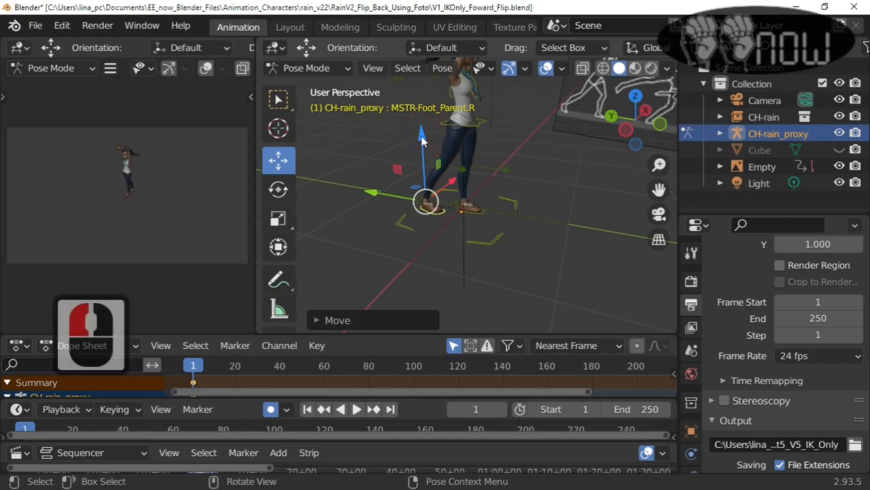
pyautogui.click(441, 213)
pyautogui.scroll(2, 423, 208)
pyautogui.scroll(4, 422, 210)
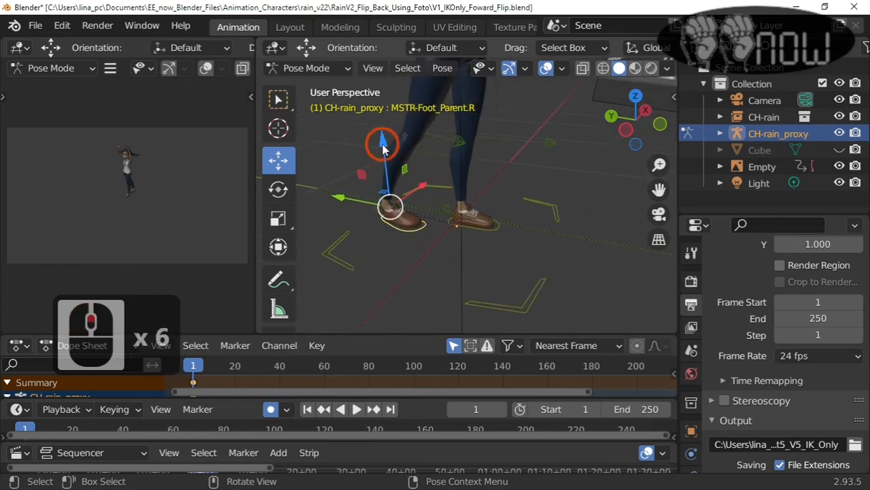
pyautogui.moveTo(383, 143); pyautogui.dragTo(385, 147)
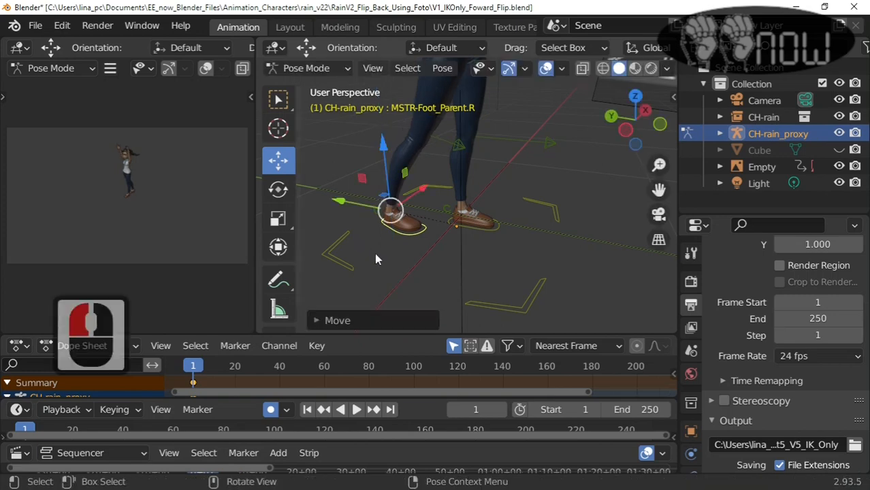
# Rotate the ROLL-Foot_Control.R control to lift the right heel while the toes stay on the ground
pyautogui.moveTo(375, 253); pyautogui.dragTo(324, 236, button='middle')
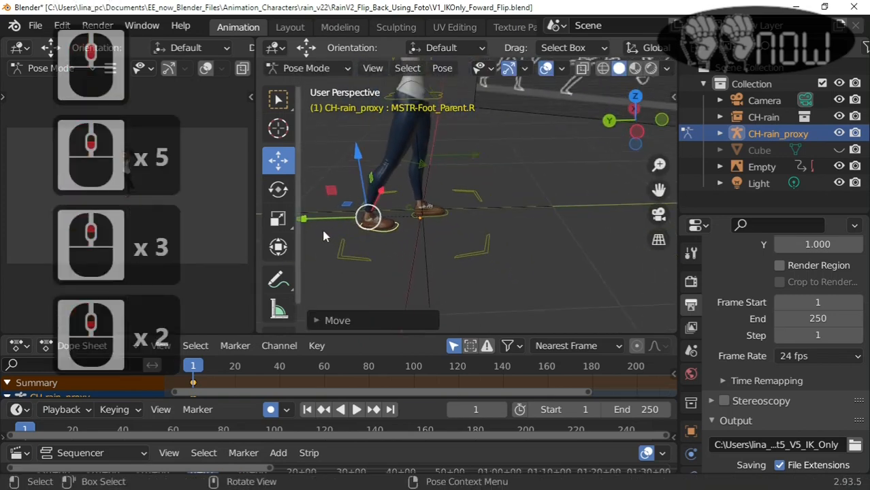
pyautogui.press('b')
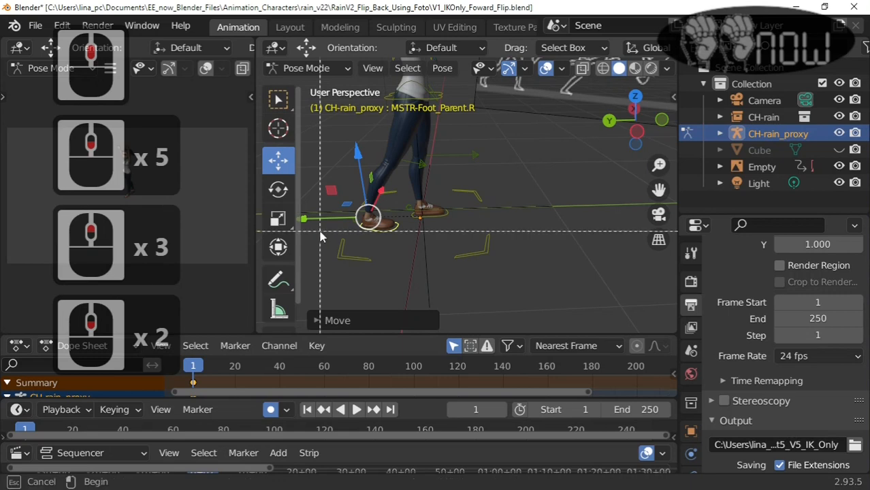
pyautogui.moveTo(318, 196); pyautogui.dragTo(403, 257)
pyautogui.scroll(6, 411, 244)
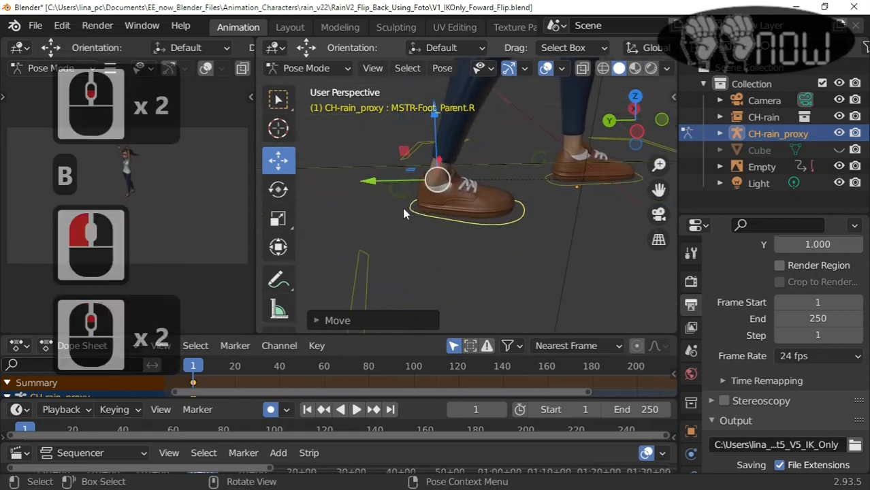
pyautogui.click(372, 190)
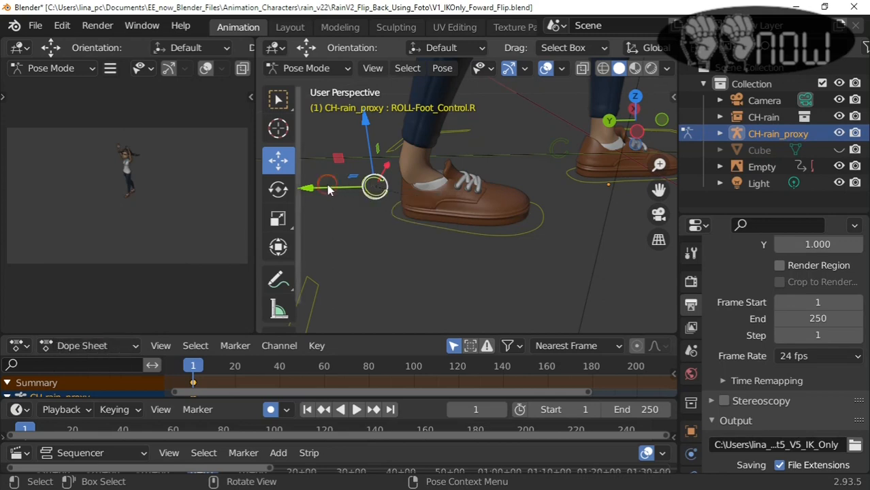
pyautogui.press('r')
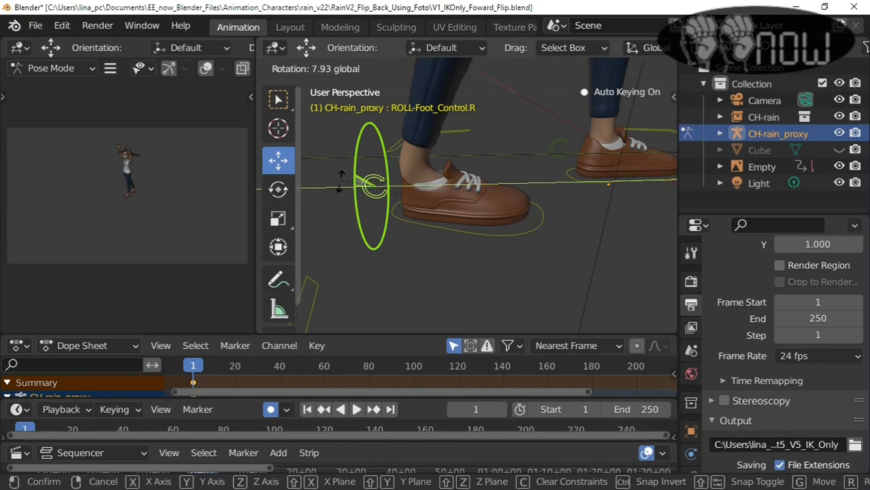
pyautogui.rightClick(339, 181)
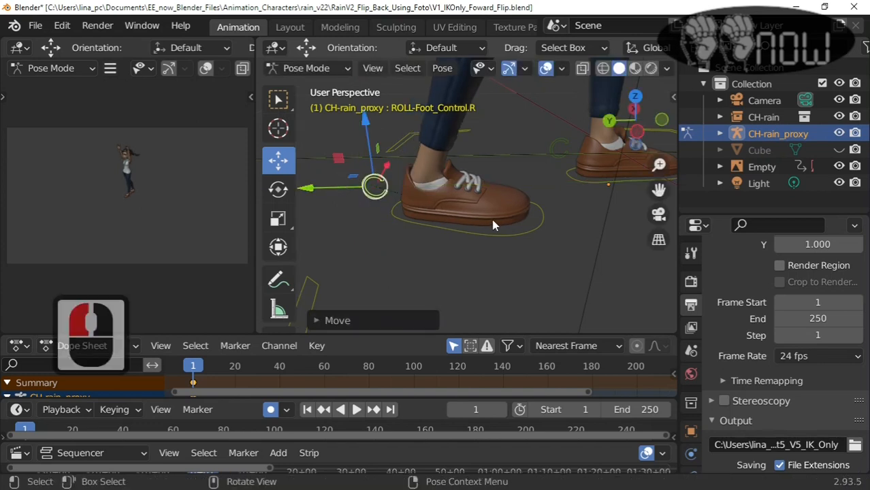
pyautogui.press('r')
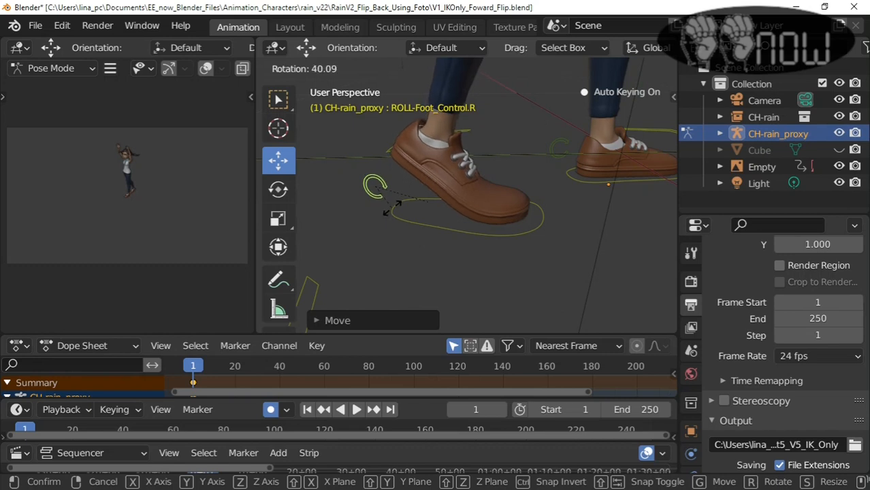
pyautogui.click(392, 206)
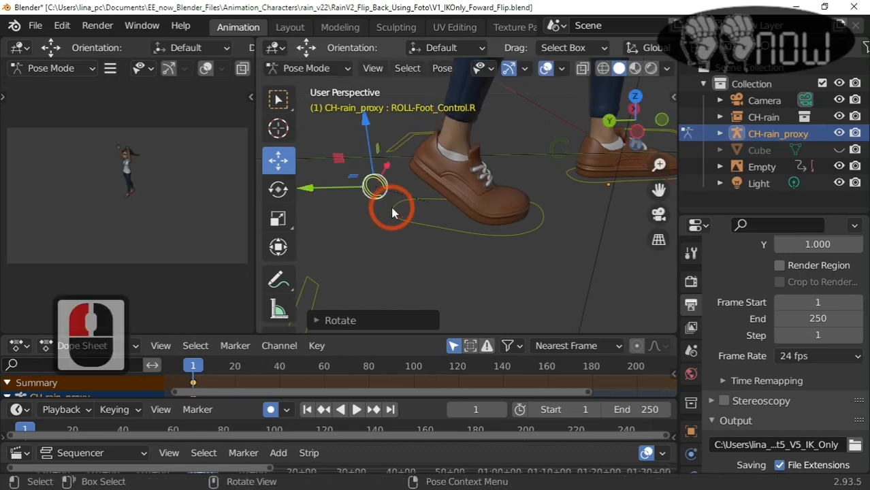
pyautogui.scroll(-4, 554, 243)
pyautogui.click(554, 245)
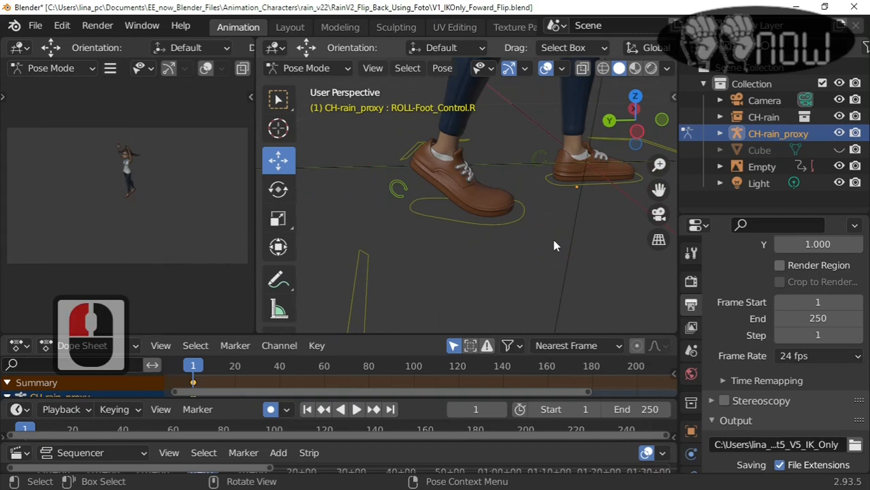
# Examine the character's whole pose beside the first figure of the reference image
pyautogui.scroll(-8, 569, 244)
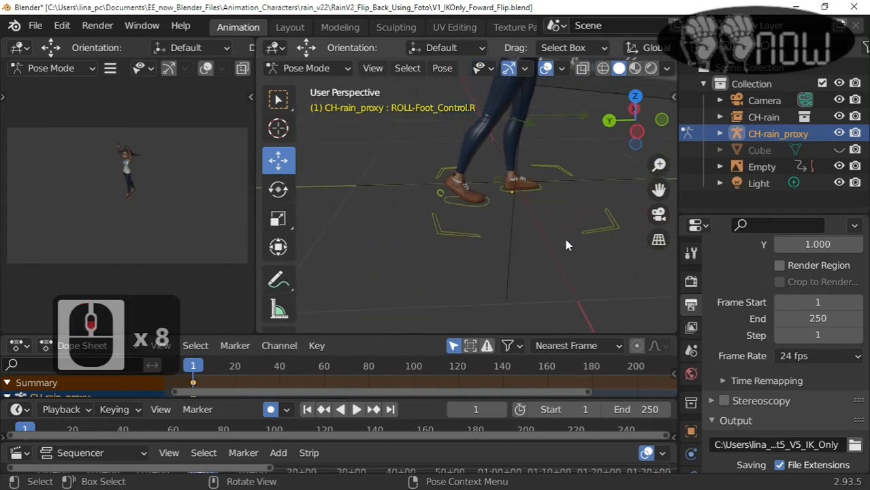
pyautogui.scroll(-3, 565, 231)
pyautogui.scroll(-11, 558, 152)
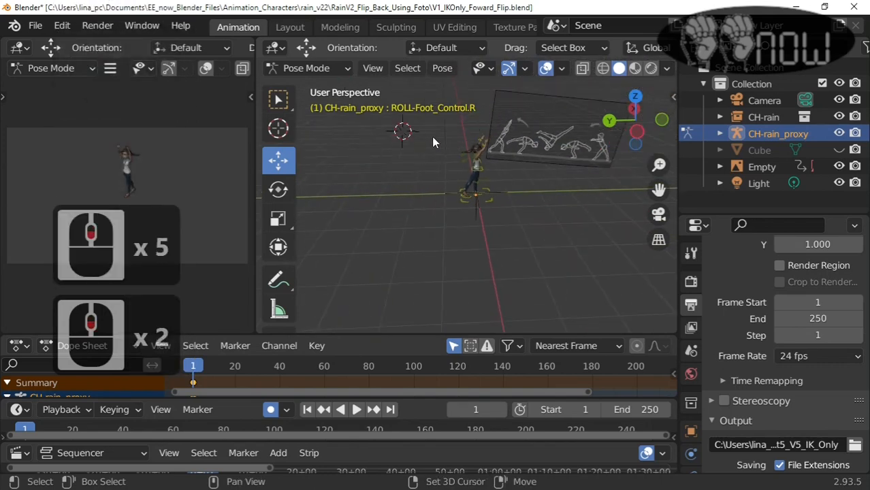
pyautogui.press('b')
pyautogui.moveTo(399, 96); pyautogui.dragTo(582, 266)
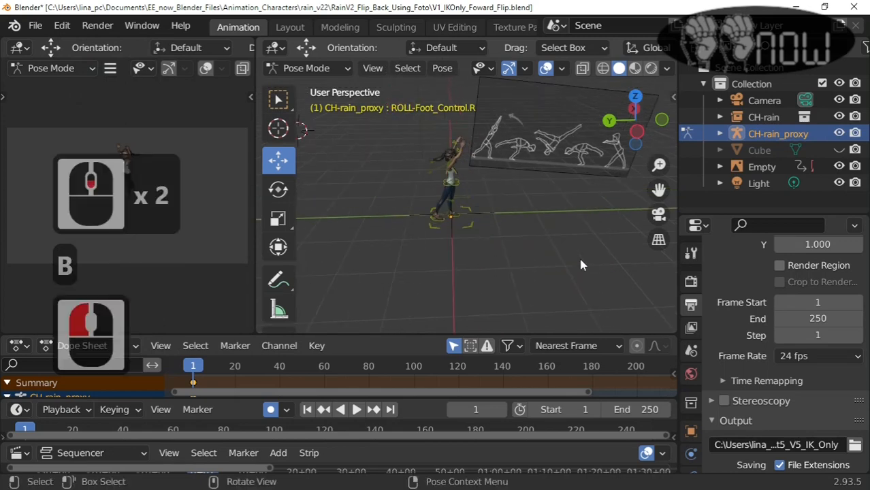
pyautogui.press('b')
pyautogui.moveTo(383, 75); pyautogui.dragTo(572, 289)
pyautogui.scroll(4, 495, 203)
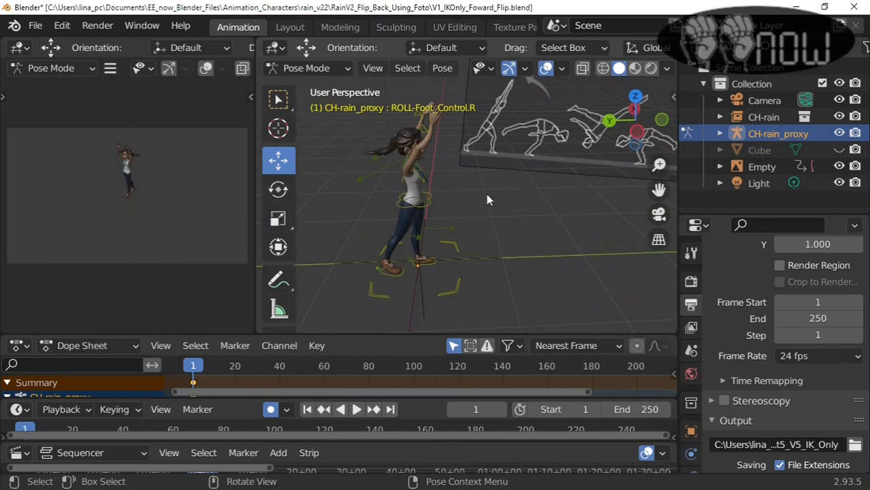
pyautogui.moveTo(530, 196); pyautogui.dragTo(456, 211, button='middle')
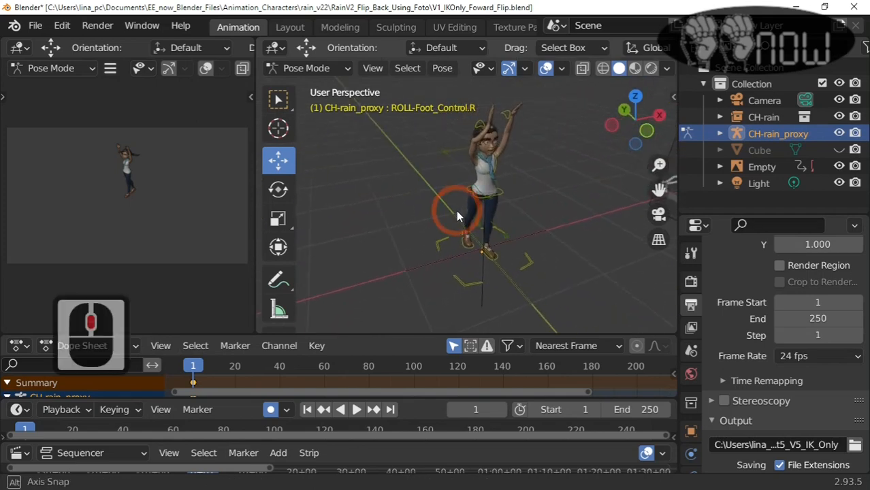
pyautogui.click(501, 197)
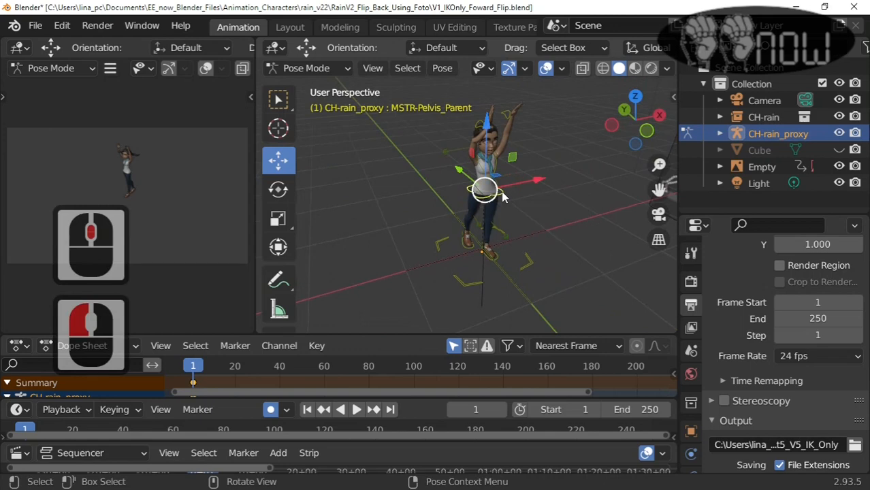
pyautogui.scroll(-2, 413, 179)
pyautogui.click(409, 181)
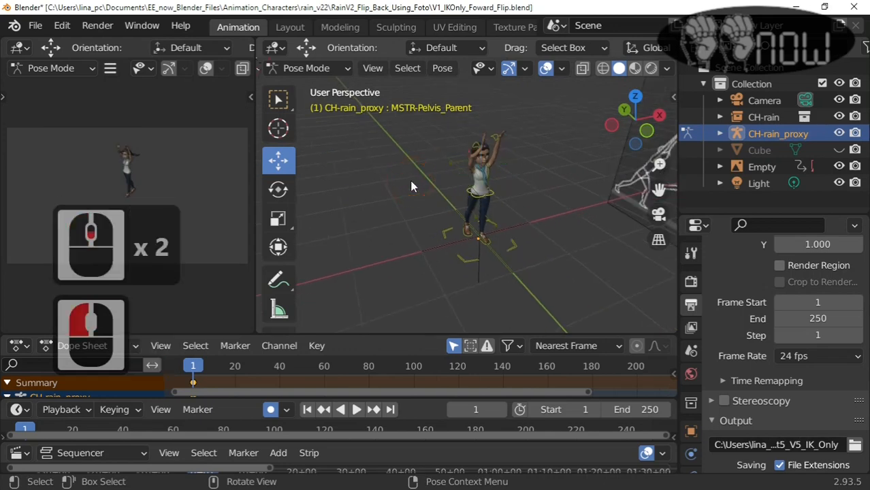
pyautogui.press('b')
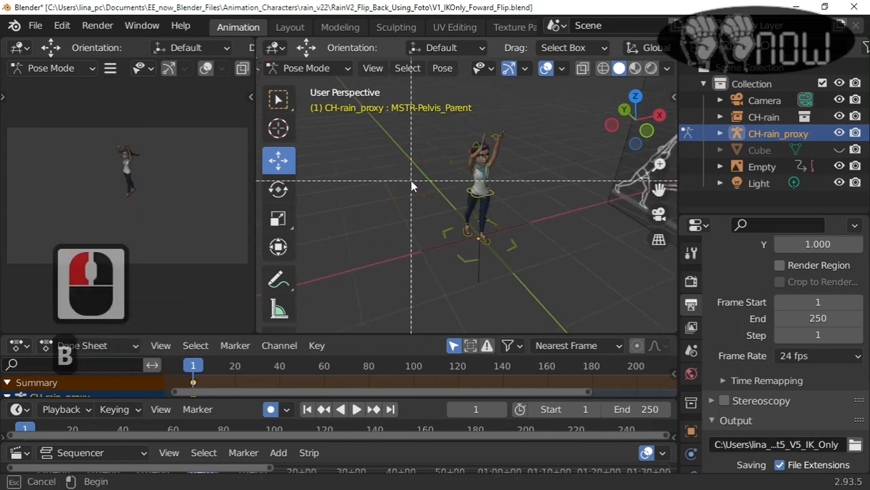
pyautogui.moveTo(387, 153); pyautogui.dragTo(539, 254)
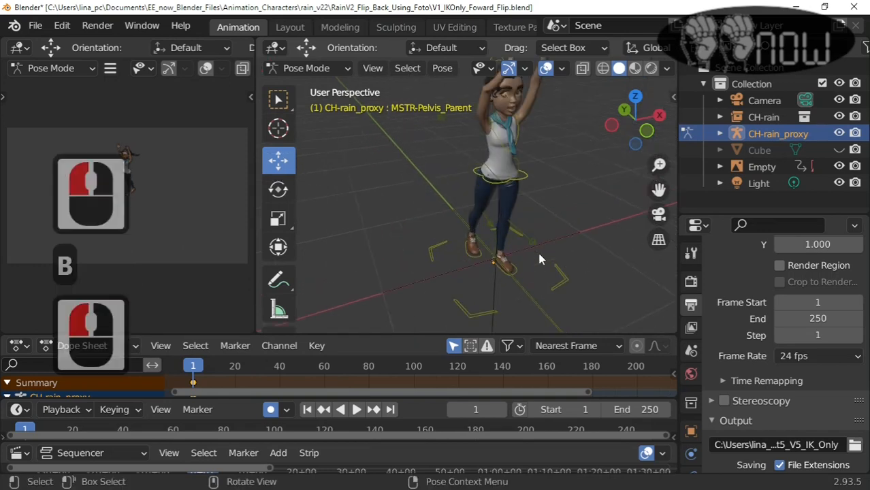
pyautogui.hotkey('shift', 'b')
pyautogui.moveTo(431, 74); pyautogui.dragTo(573, 256)
pyautogui.click(513, 165)
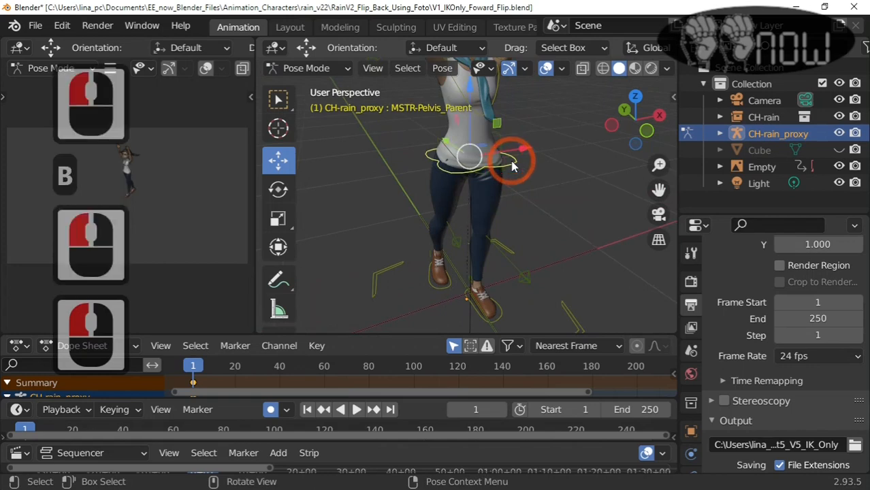
pyautogui.press('r')
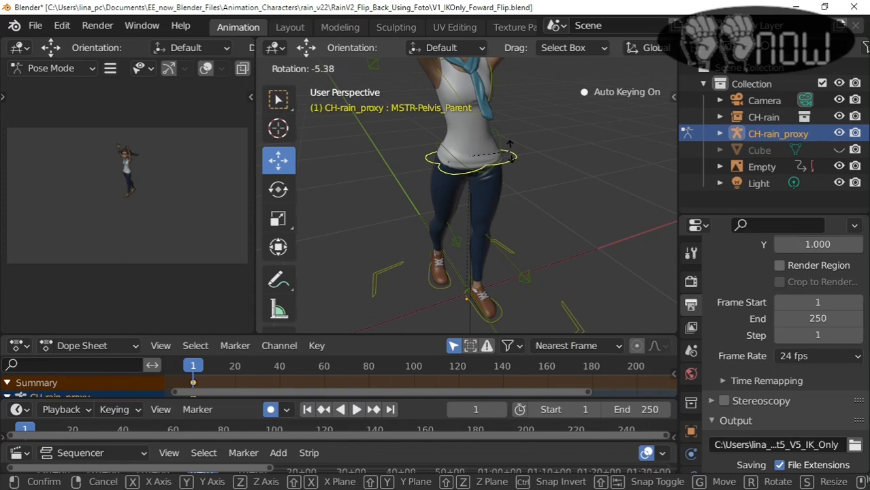
pyautogui.click(509, 151)
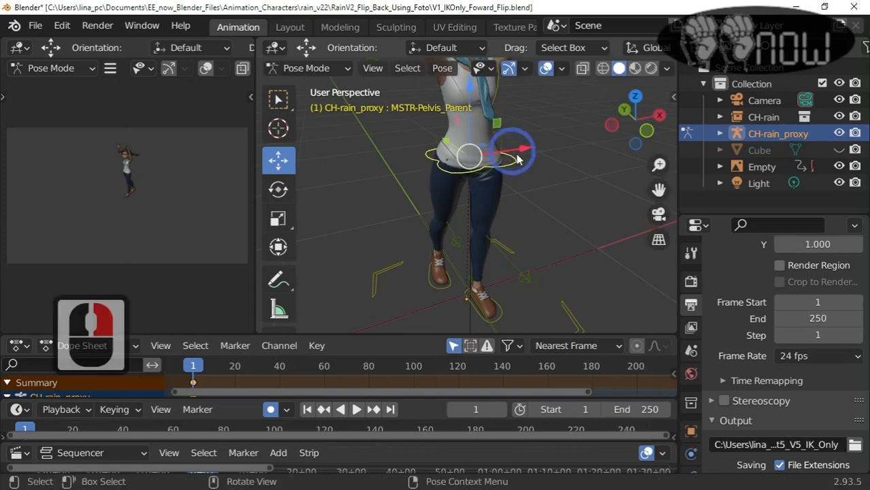
# Move the left foot control MSTR-Foot_Parent.L slightly forward along Y, comparing the stance with the reference image
pyautogui.scroll(-4, 552, 177)
pyautogui.moveTo(565, 192); pyautogui.dragTo(614, 263, button='middle')
pyautogui.scroll(-6, 606, 262)
pyautogui.moveTo(543, 237); pyautogui.dragTo(673, 228, button='middle')
pyautogui.moveTo(378, 248); pyautogui.dragTo(491, 253, button='middle')
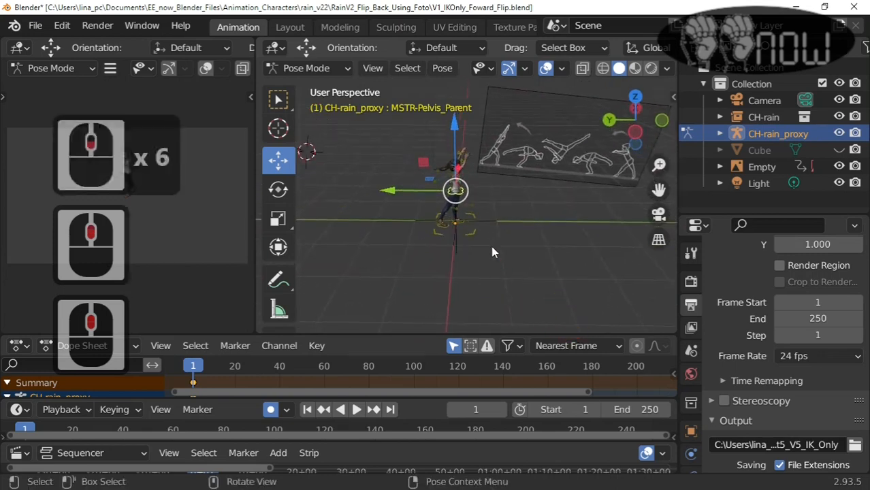
pyautogui.scroll(10, 500, 183)
pyautogui.moveTo(551, 102); pyautogui.dragTo(546, 114, button='middle')
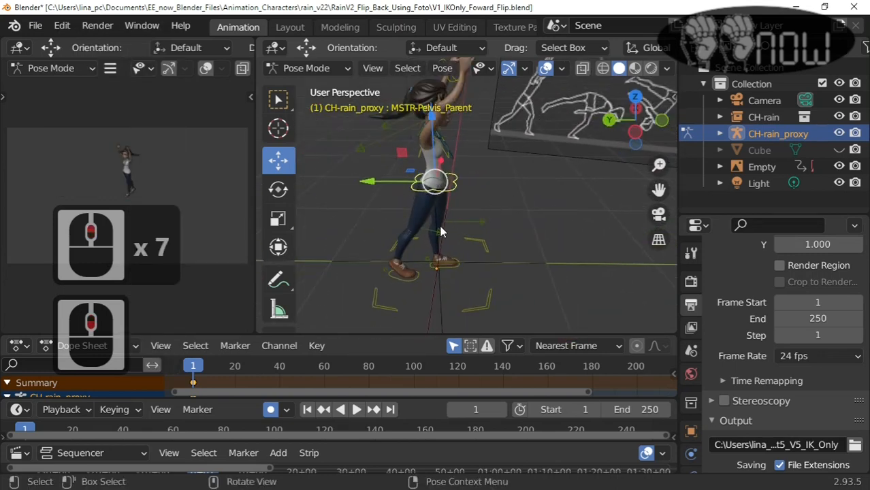
pyautogui.click(441, 258)
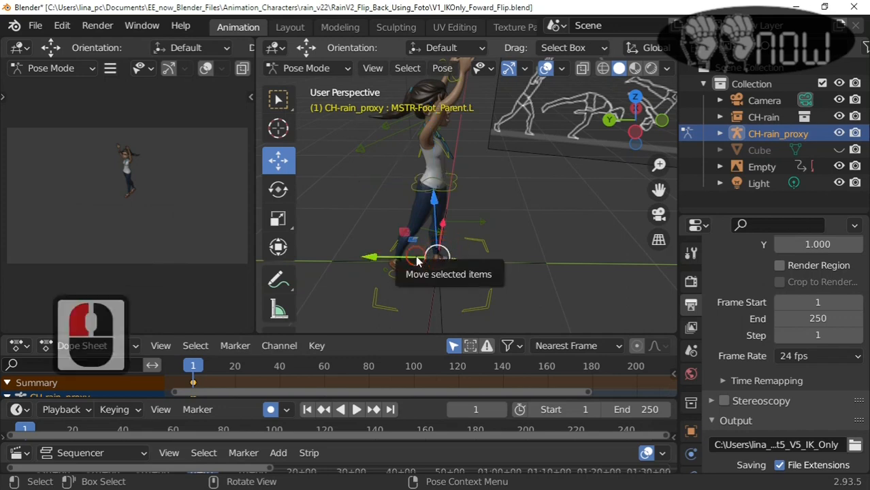
pyautogui.moveTo(436, 258)
pyautogui.mouseDown()
pyautogui.moveTo(428, 260)
pyautogui.moveTo(447, 252)
pyautogui.mouseUp()
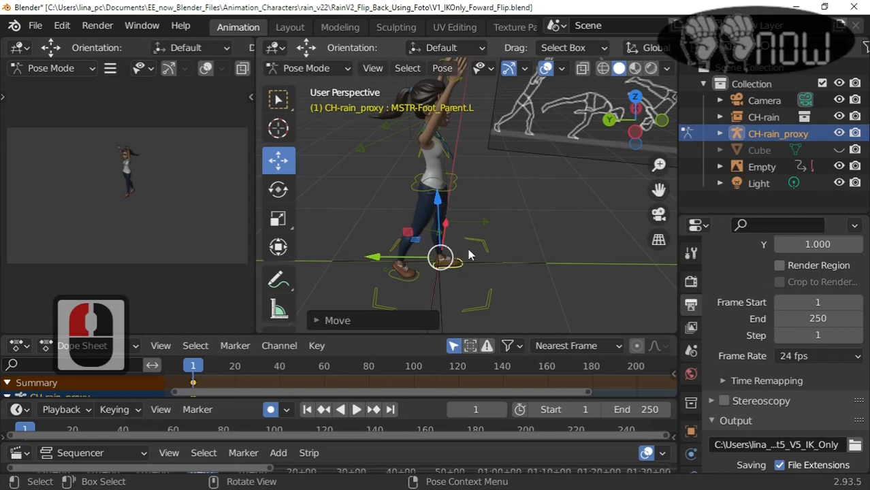
pyautogui.scroll(2, 441, 257)
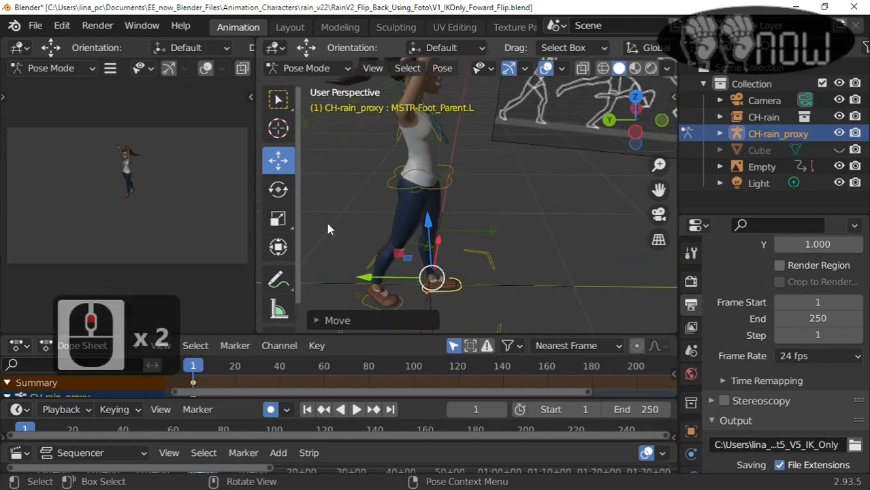
pyautogui.click(384, 267)
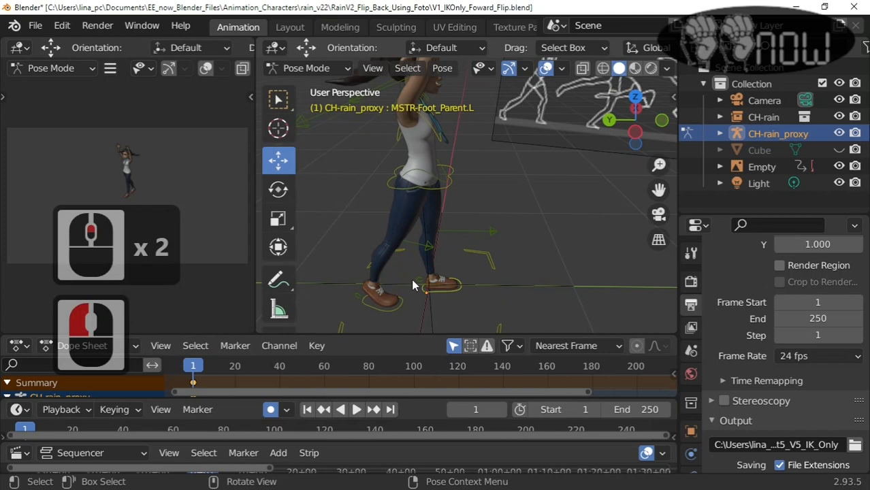
# Select the right knee pole control IK-Pole-Shin.R and move it slightly down along Z
pyautogui.press('b')
pyautogui.moveTo(407, 268); pyautogui.dragTo(497, 327)
pyautogui.scroll(-18, 475, 270)
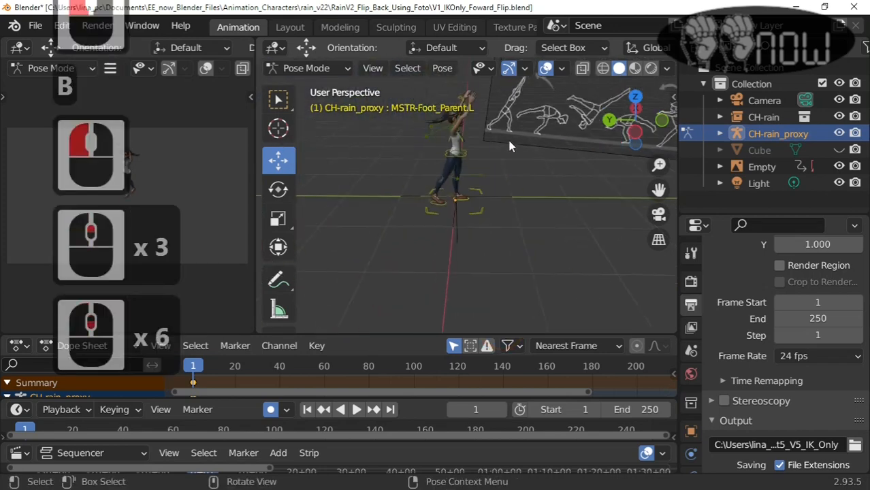
pyautogui.scroll(7, 490, 183)
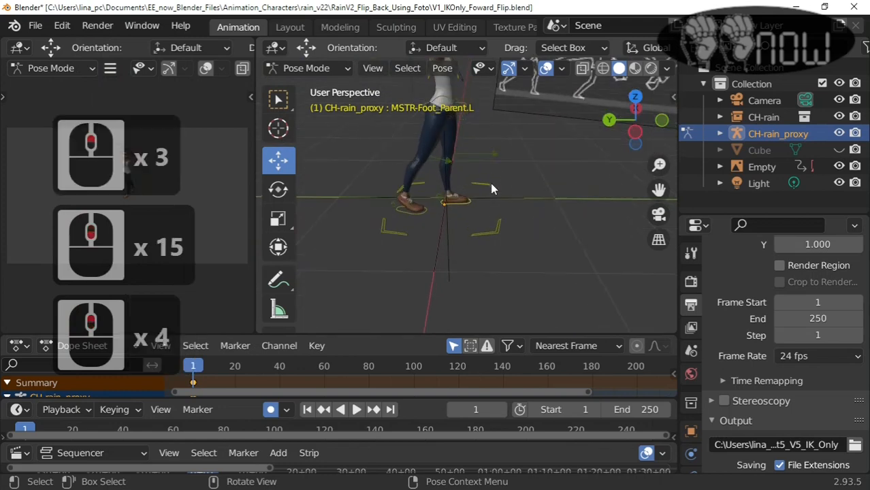
pyautogui.click(437, 136)
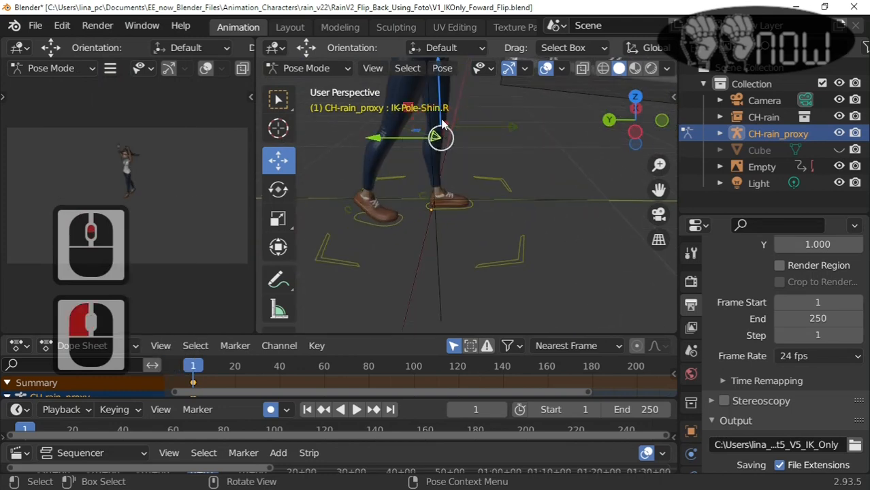
pyautogui.moveTo(442, 120); pyautogui.dragTo(450, 128)
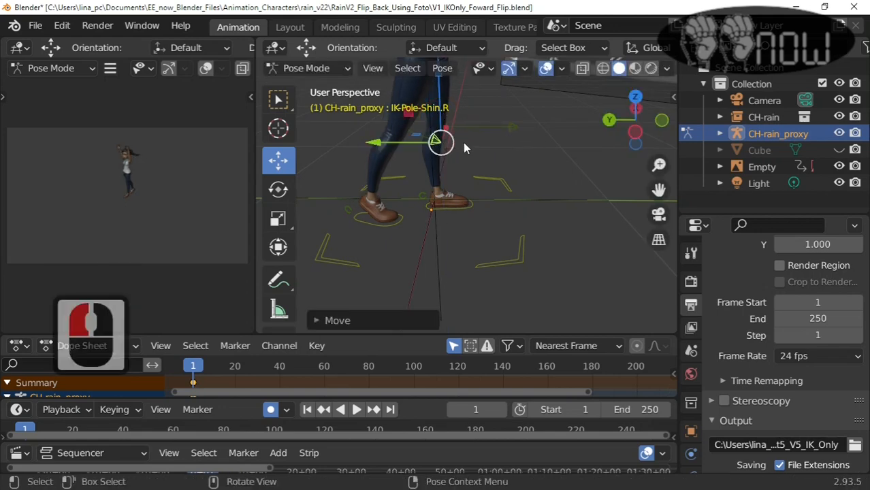
# Undo the last move of the right knee pole control IK-Pole-Shin.R
pyautogui.scroll(2, 466, 145)
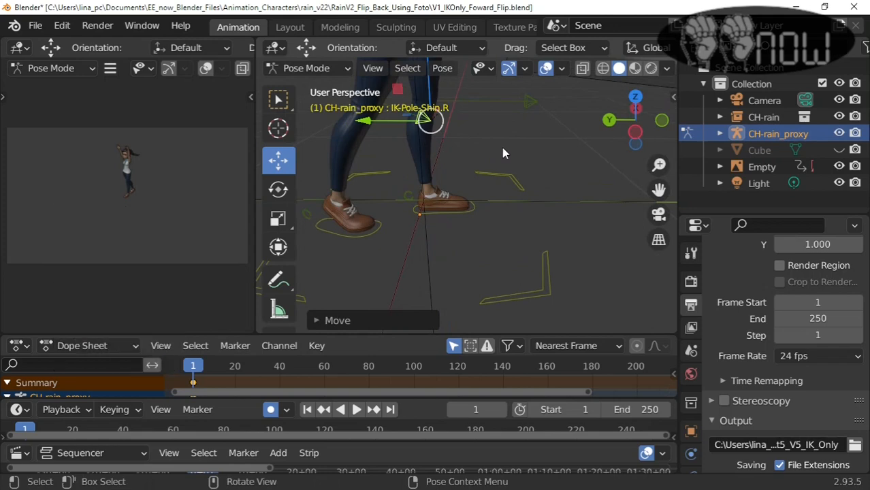
pyautogui.press('Escape')
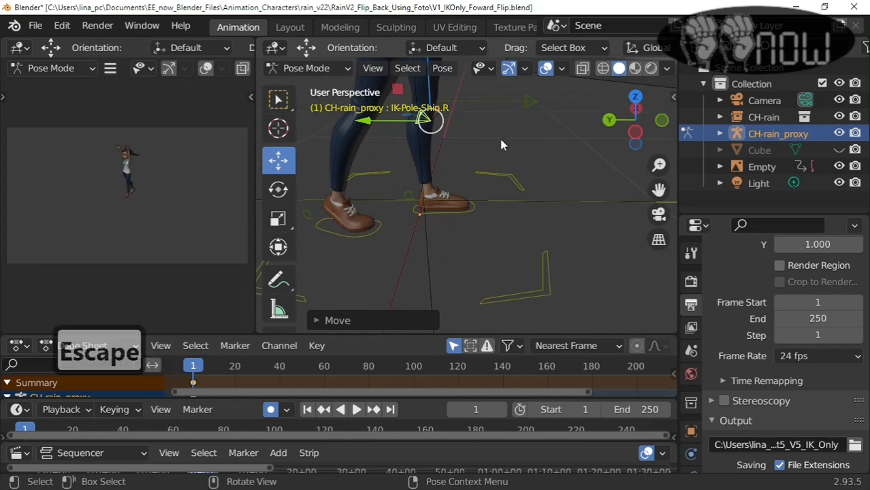
pyautogui.hotkey('ctrl', 'z')
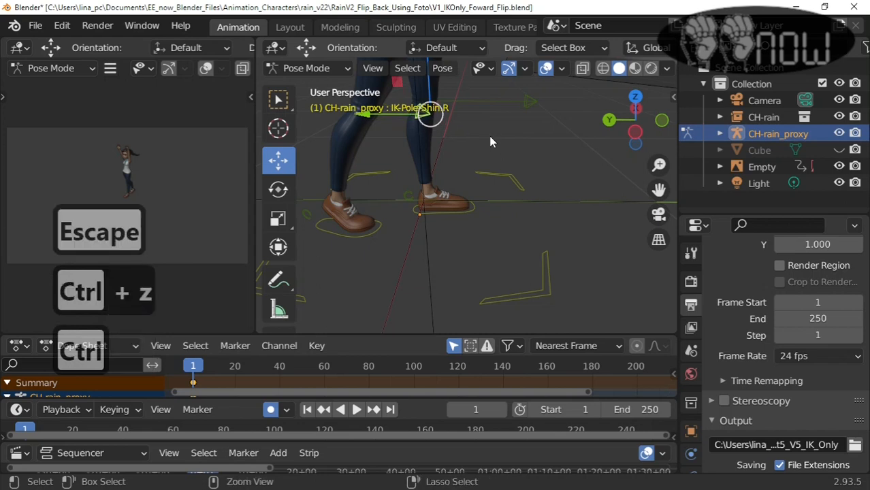
pyautogui.hotkey('ctrl', 'z')
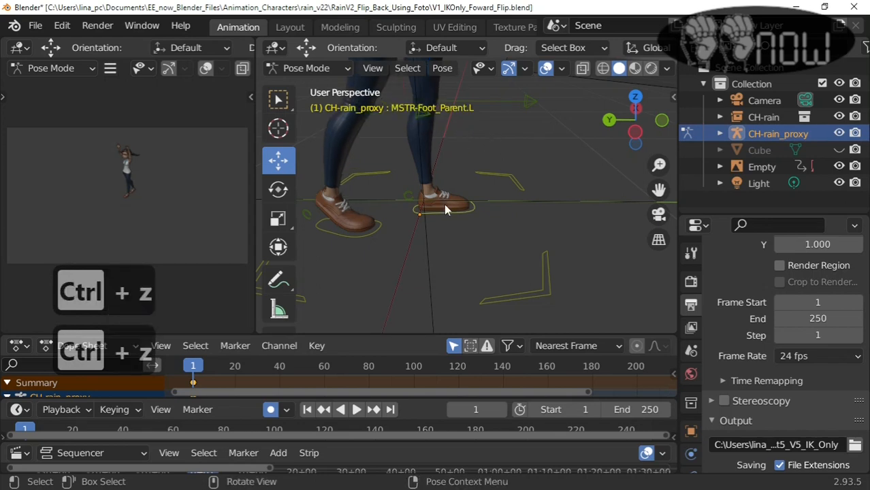
# Select the left foot control MSTR-Foot_Parent.L and move it slightly up along Z
pyautogui.click(444, 214)
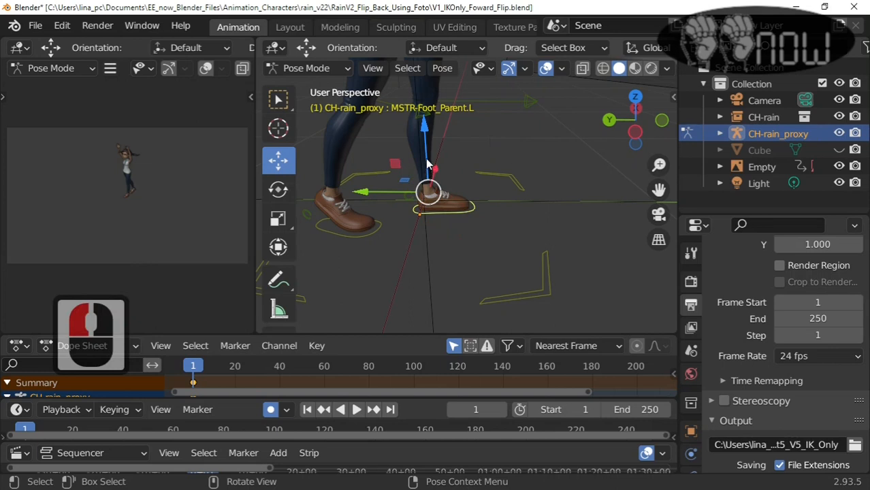
pyautogui.moveTo(427, 162); pyautogui.dragTo(427, 152)
pyautogui.scroll(-6, 514, 159)
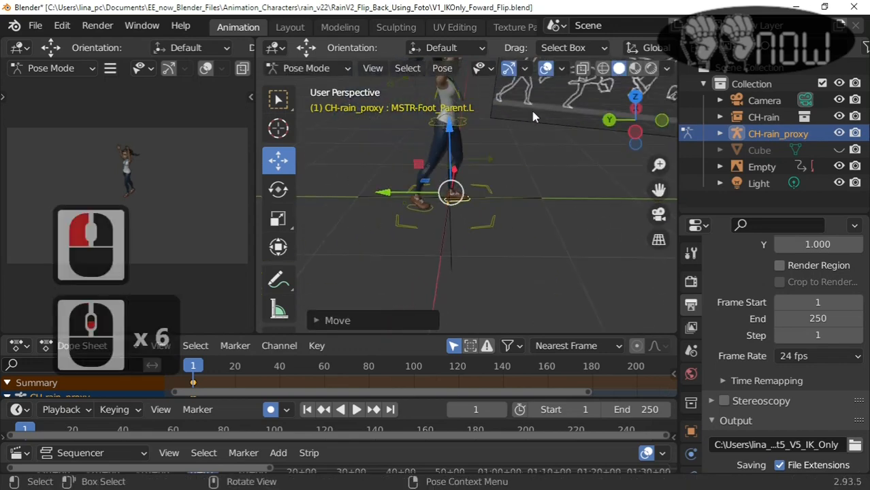
pyautogui.scroll(-1, 534, 115)
pyautogui.moveTo(533, 120); pyautogui.dragTo(510, 126, button='middle')
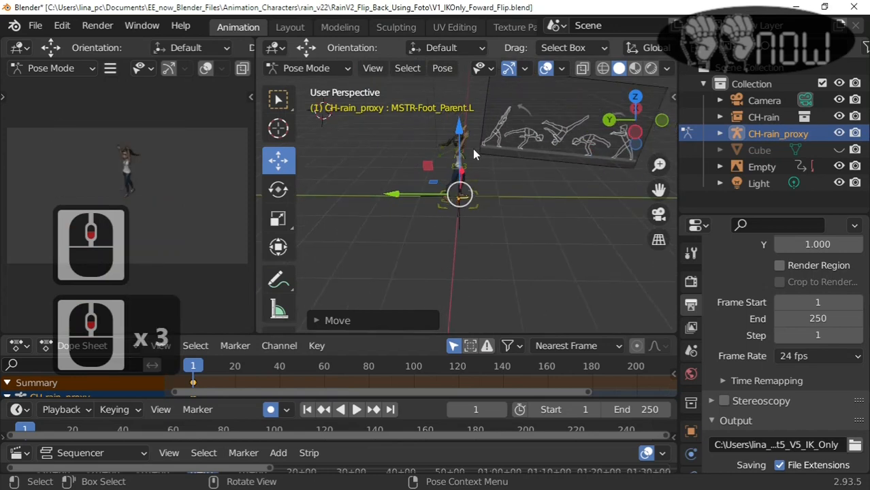
# Compare the character's legs and raised arms with the first figure of the reference image
pyautogui.scroll(5, 480, 147)
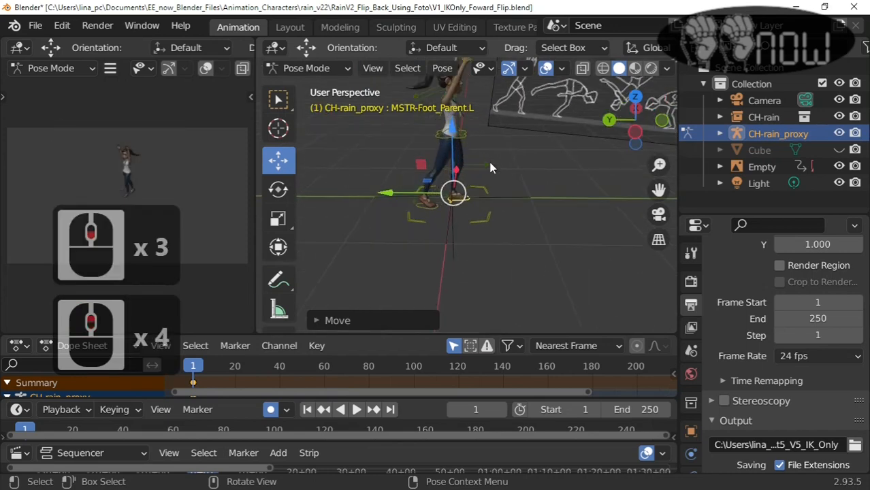
pyautogui.scroll(2, 491, 167)
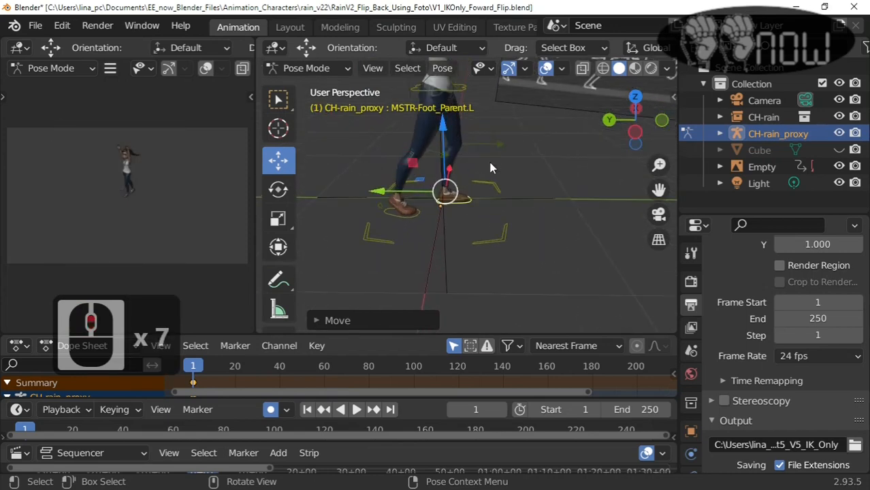
pyautogui.scroll(-5, 492, 161)
pyautogui.scroll(2, 463, 115)
pyautogui.scroll(-4, 452, 98)
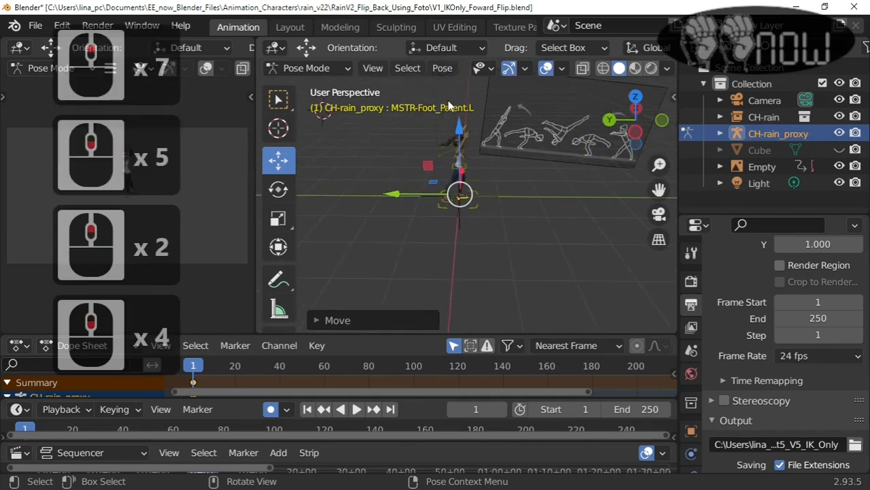
pyautogui.press('b')
pyautogui.moveTo(416, 101); pyautogui.dragTo(515, 207)
pyautogui.moveTo(413, 111); pyautogui.dragTo(465, 173)
pyautogui.scroll(-3, 551, 155)
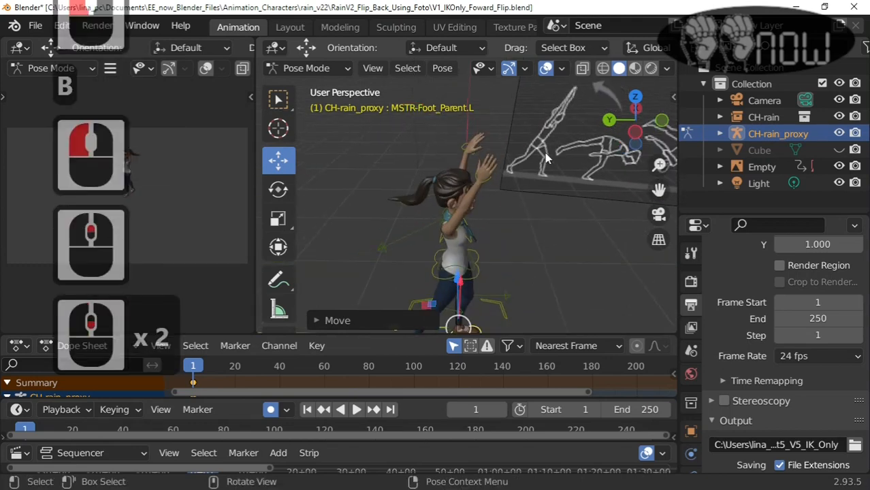
pyautogui.moveTo(585, 216); pyautogui.dragTo(377, 180, button='middle')
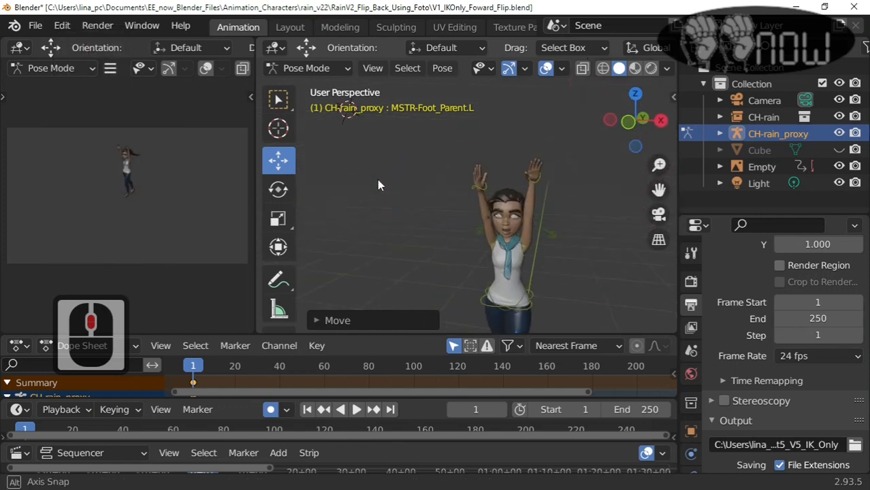
pyautogui.click(480, 193)
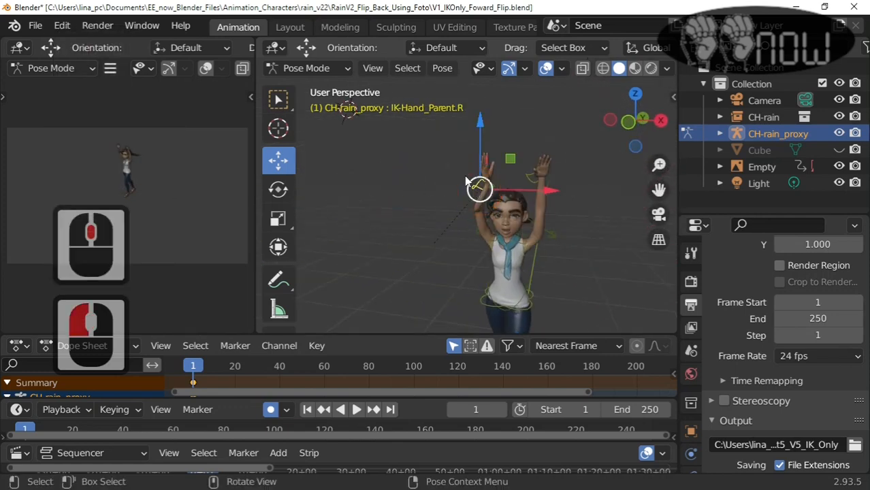
pyautogui.click(437, 171)
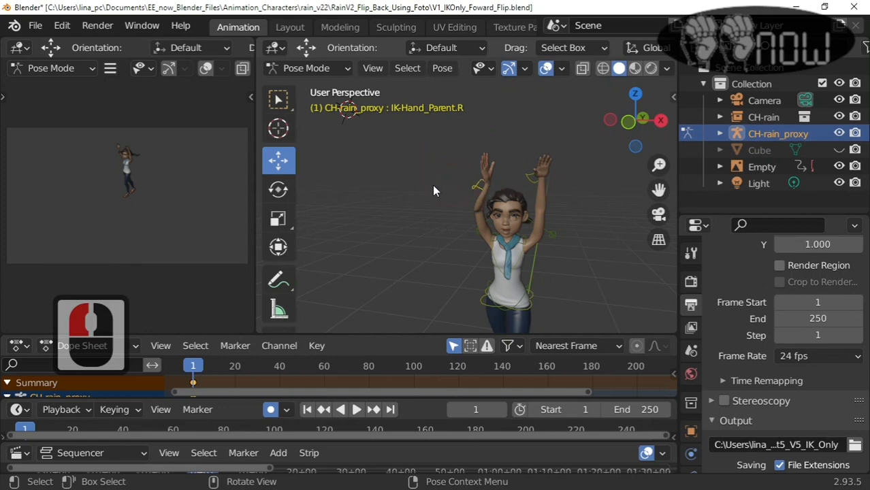
pyautogui.moveTo(433, 188); pyautogui.dragTo(559, 228, button='middle')
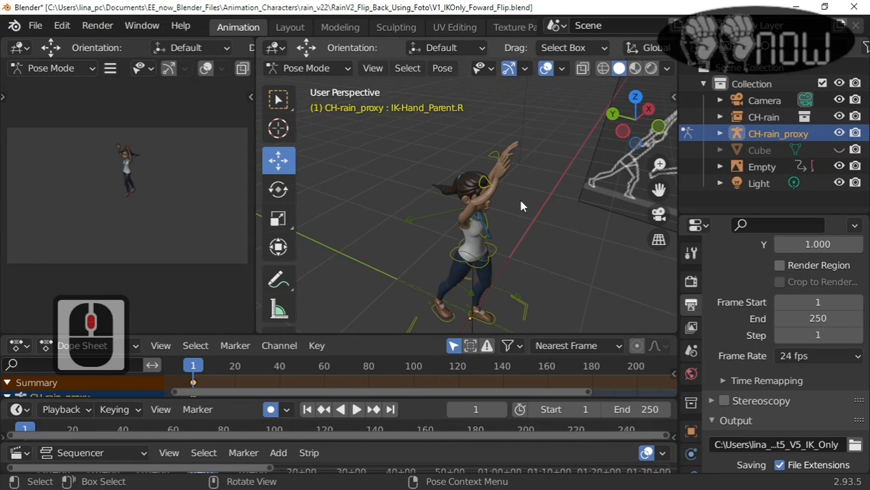
pyautogui.hotkey('ctrl', 'z')
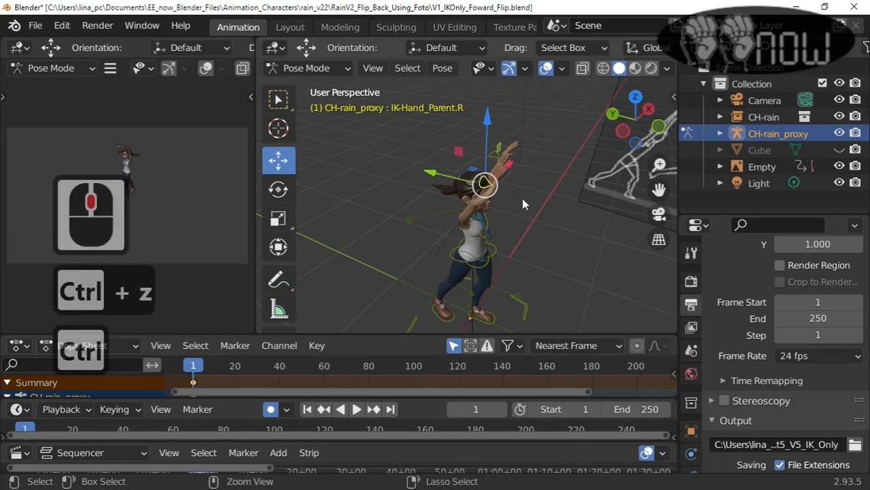
pyautogui.hotkey('ctrl', 'z')
pyautogui.click(543, 167)
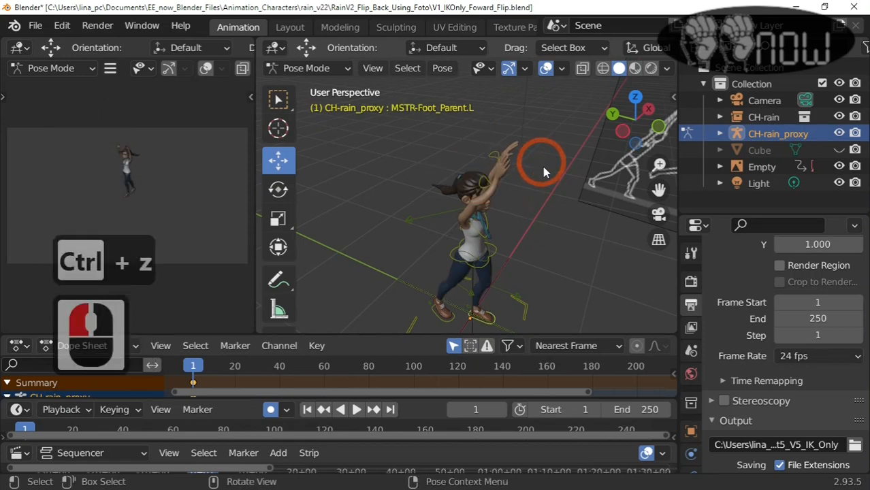
# Shift the left hand control IK-Hand_Parent.L slightly along X and turn the hand with a trackball rotation
pyautogui.moveTo(555, 223); pyautogui.dragTo(306, 160, button='middle')
pyautogui.click(499, 196)
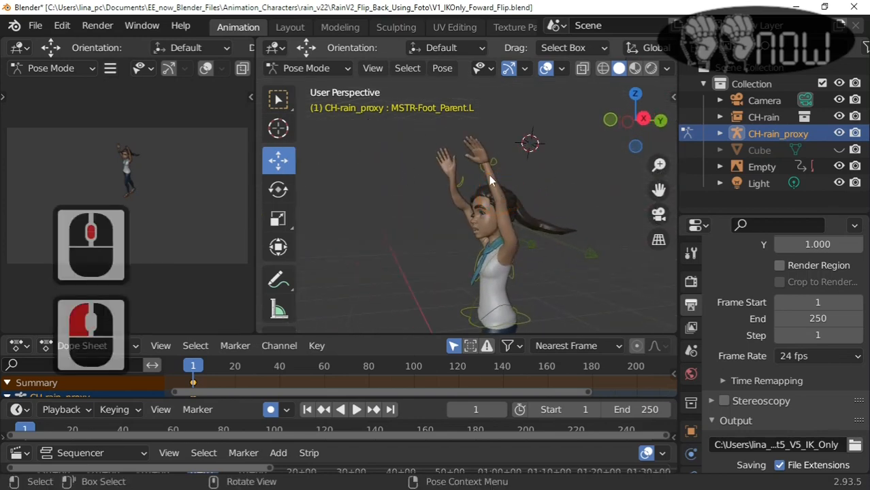
pyautogui.click(486, 165)
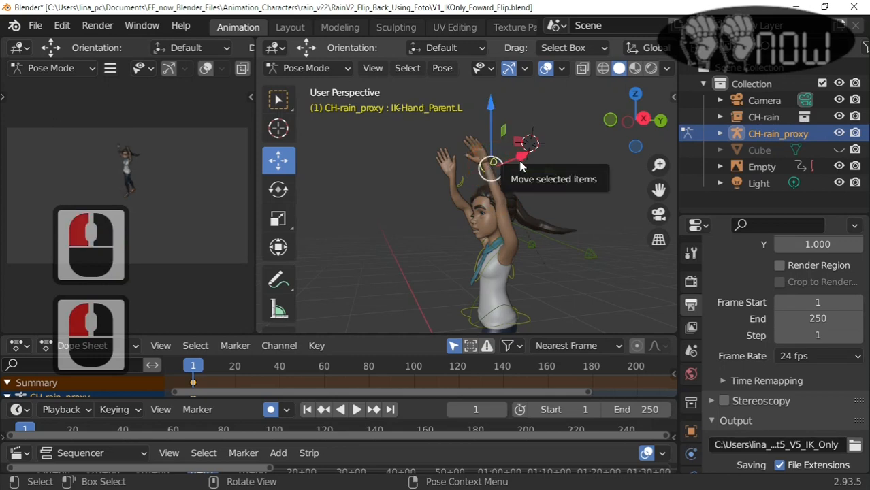
pyautogui.moveTo(522, 162); pyautogui.dragTo(502, 137)
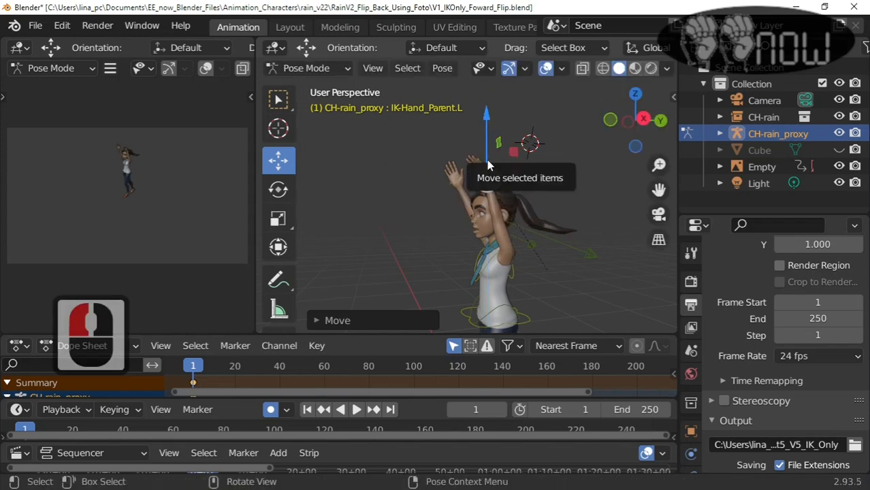
pyautogui.press('r')
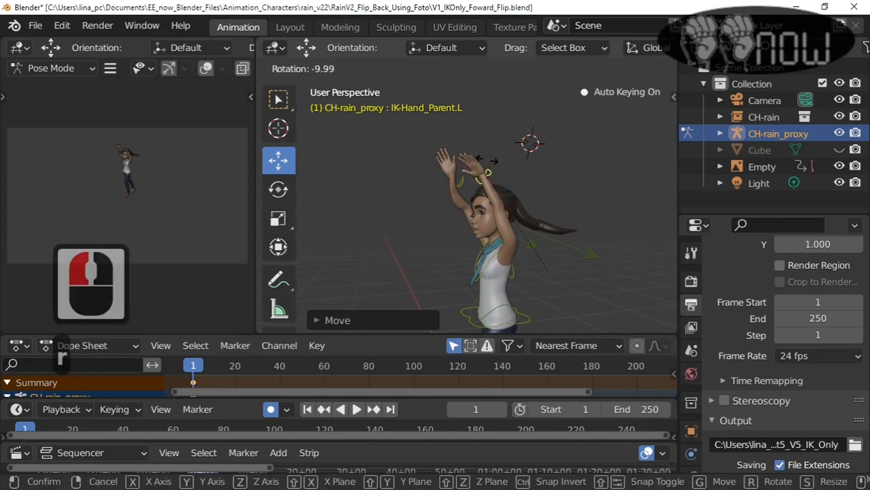
pyautogui.press('r')
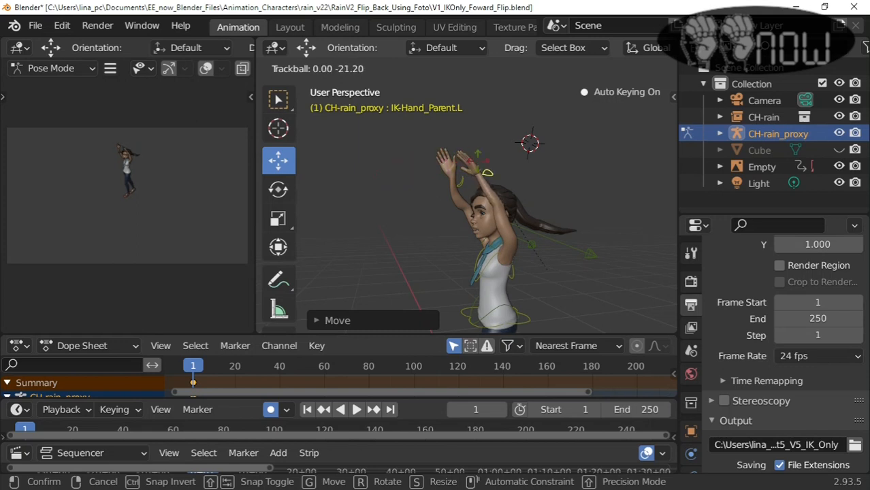
pyautogui.click(487, 164)
pyautogui.moveTo(408, 151); pyautogui.dragTo(552, 192, button='middle')
# Select the right hand control IK-Hand_Parent.R and move it slightly in the YZ plane
pyautogui.click(495, 186)
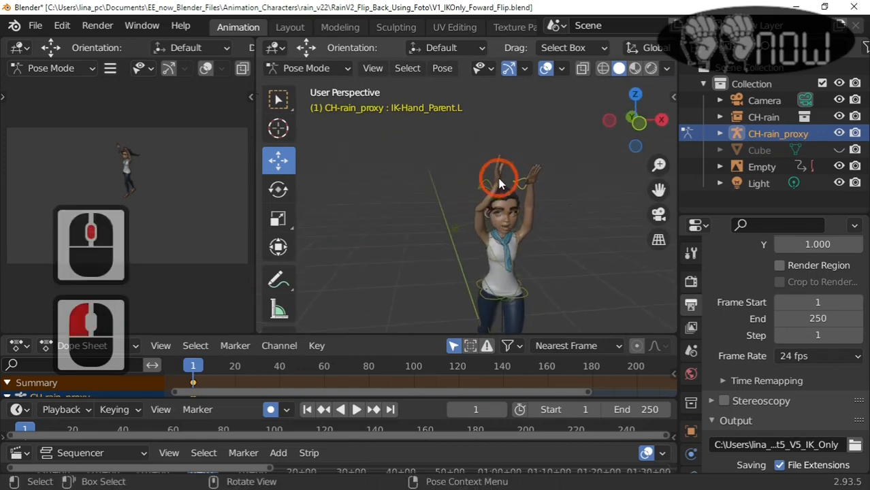
pyautogui.scroll(3, 485, 188)
pyautogui.scroll(10, 547, 212)
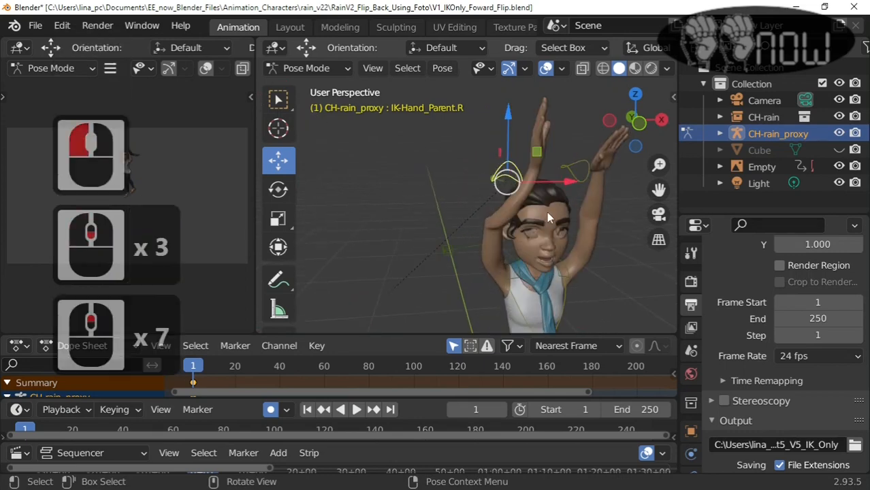
pyautogui.scroll(-2, 552, 221)
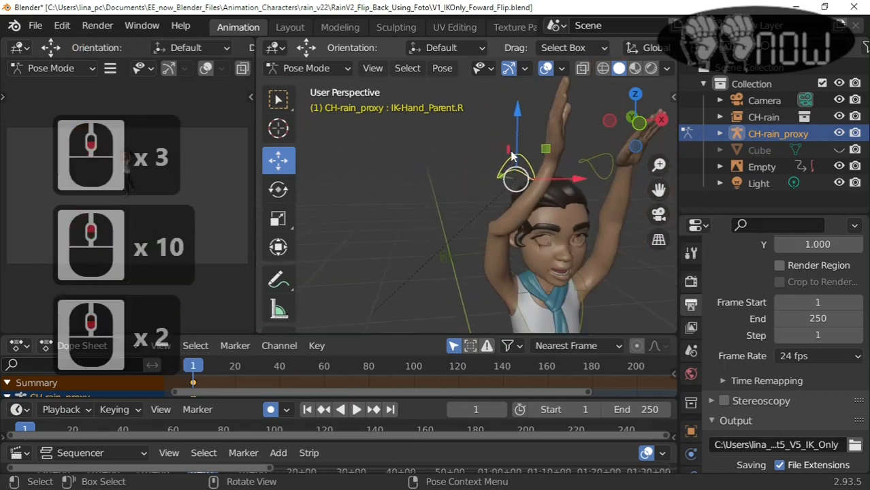
pyautogui.press('g')
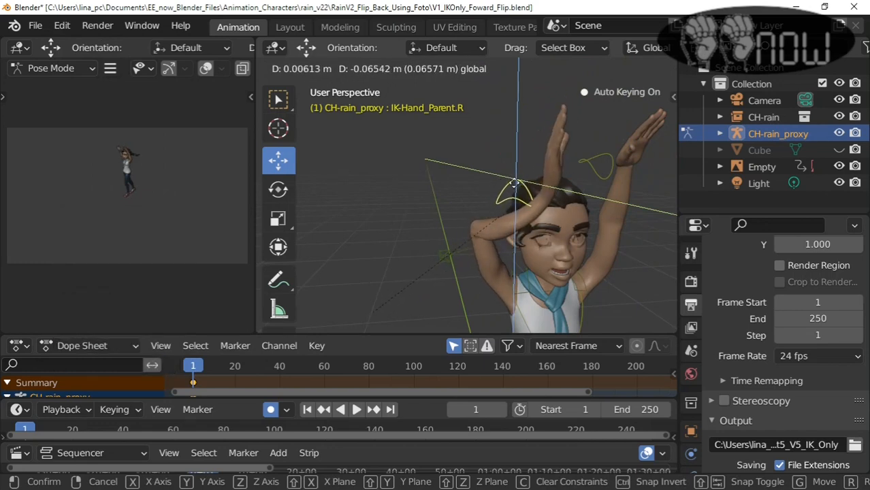
pyautogui.click(512, 150)
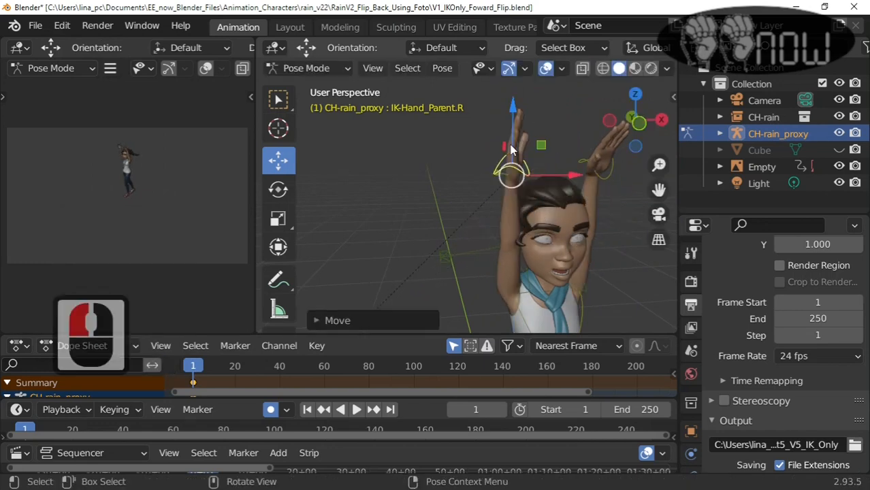
pyautogui.rightClick(456, 158)
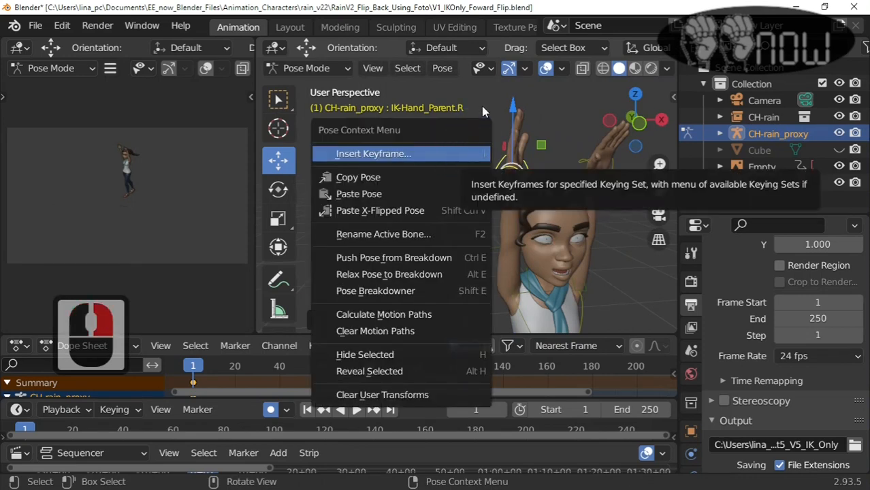
pyautogui.click(515, 178)
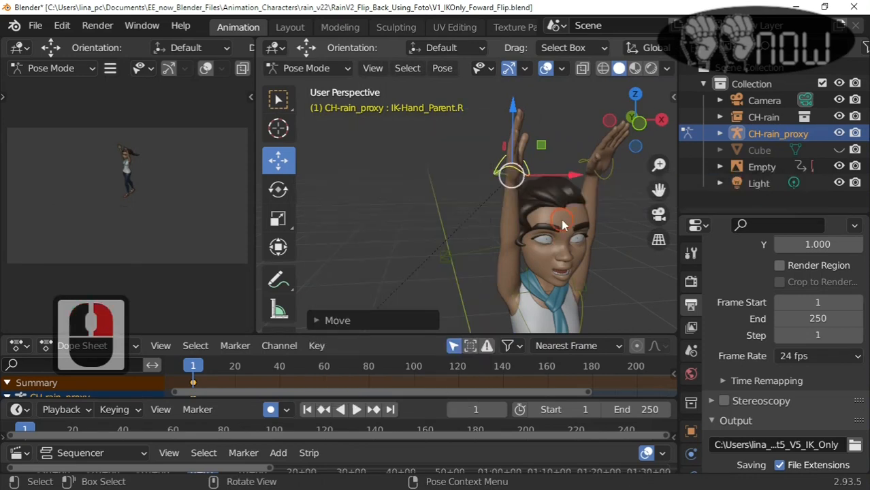
# Move the right hand control IK-Hand_Parent.R outward from the head along X and slightly down along Z
pyautogui.moveTo(508, 171); pyautogui.dragTo(562, 219, button='middle')
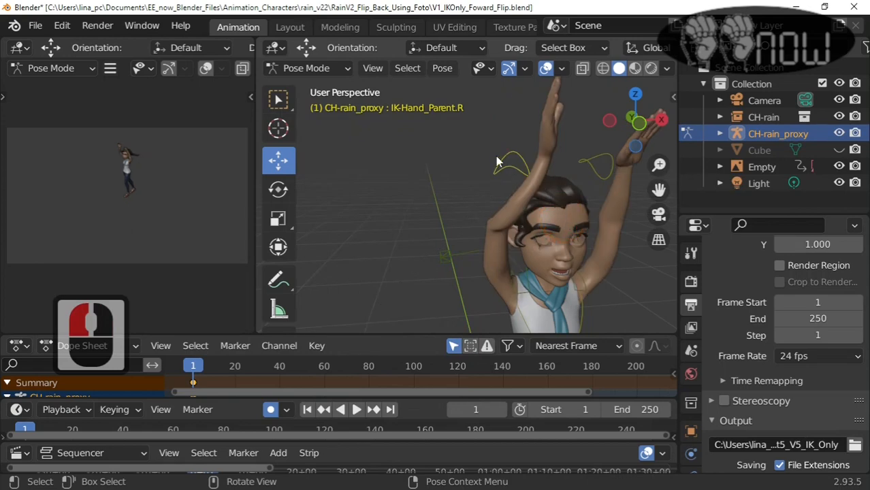
pyautogui.click(540, 150)
pyautogui.click(547, 149)
pyautogui.click(518, 170)
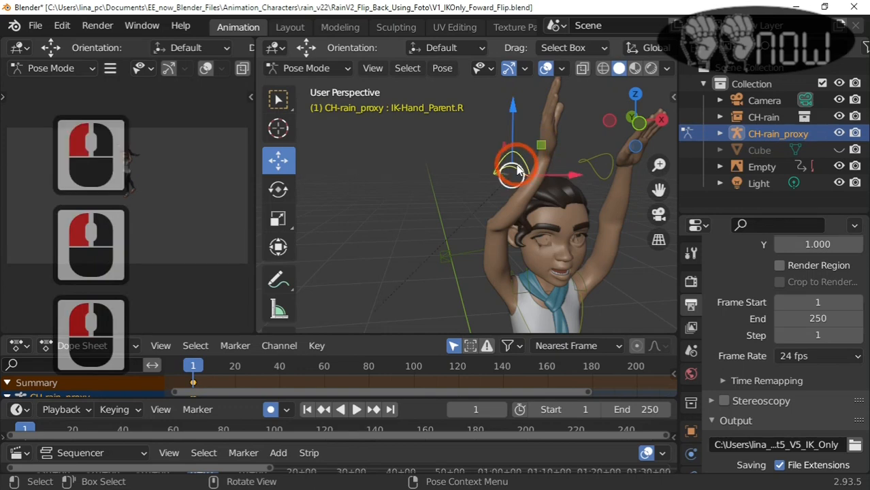
pyautogui.moveTo(553, 181); pyautogui.dragTo(523, 172)
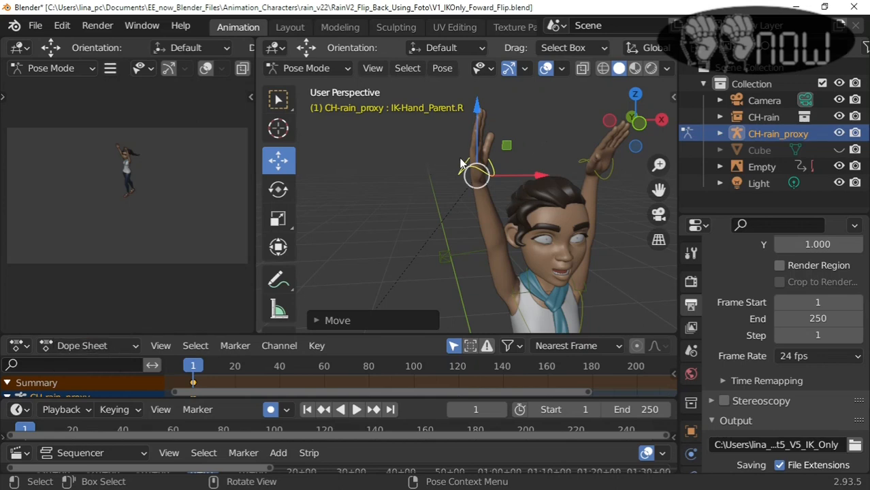
pyautogui.moveTo(476, 140); pyautogui.dragTo(451, 156)
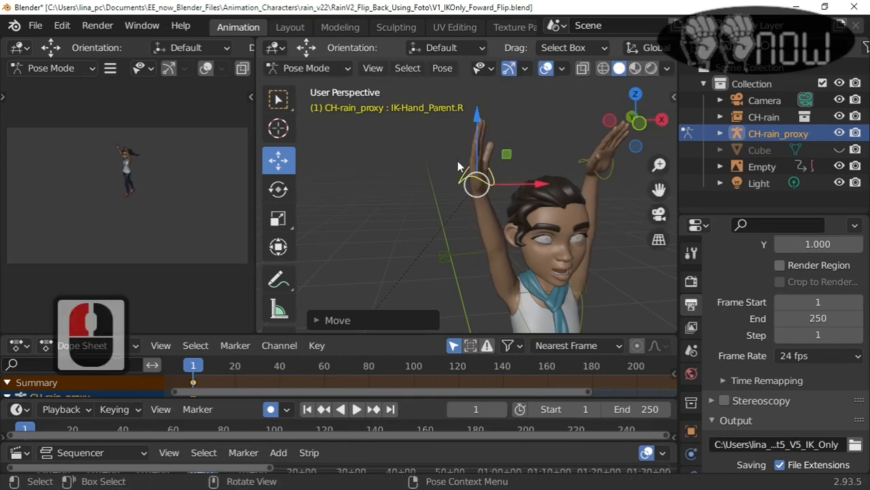
pyautogui.scroll(-4, 456, 161)
pyautogui.click(572, 245)
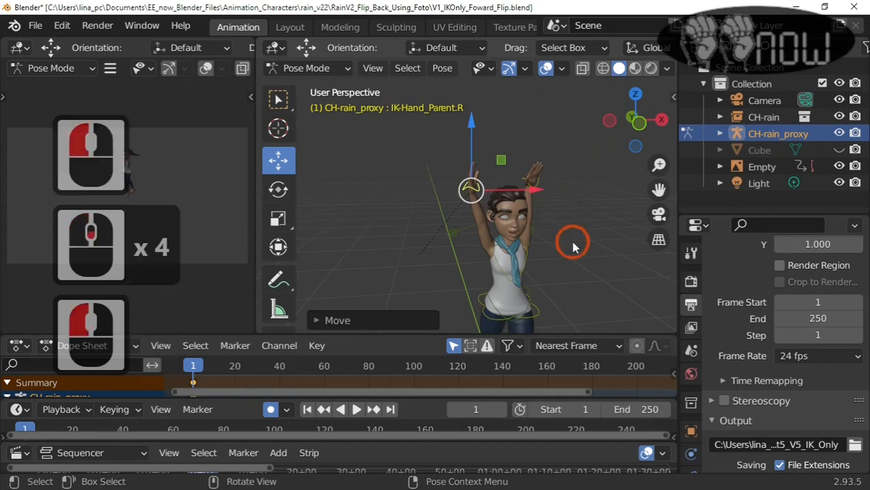
pyautogui.click(475, 175)
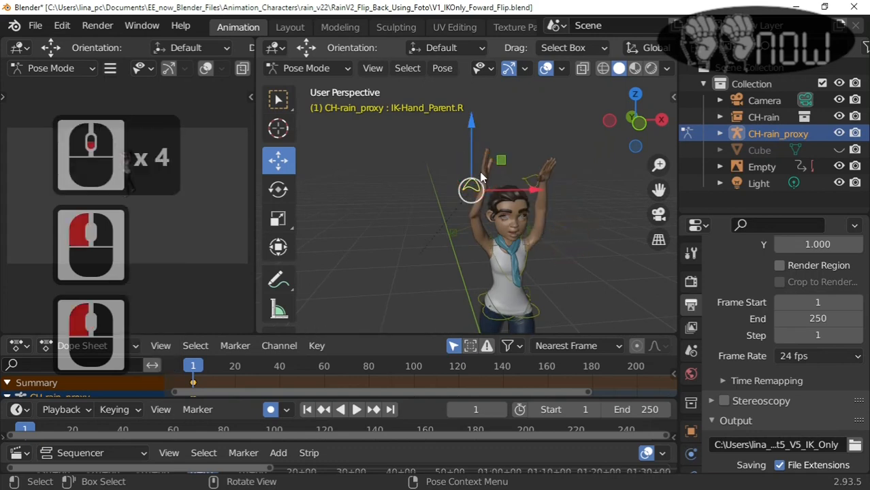
# Move the right hand control IK-Hand_Parent.R slightly down along Z and forward along Y
pyautogui.moveTo(470, 162); pyautogui.dragTo(465, 183)
pyautogui.moveTo(442, 209)
pyautogui.mouseDown(button='middle')
pyautogui.moveTo(523, 243)
pyautogui.moveTo(564, 227)
pyautogui.moveTo(593, 239)
pyautogui.mouseUp(button='middle')
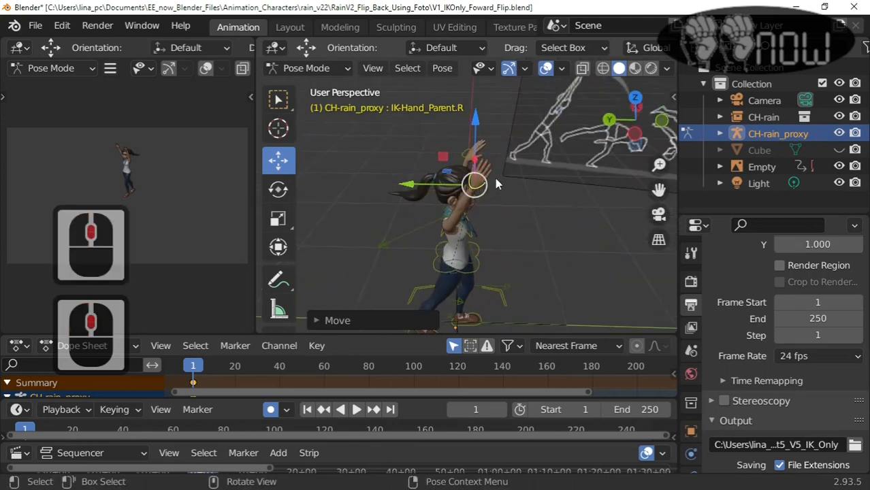
pyautogui.moveTo(425, 177); pyautogui.dragTo(417, 197)
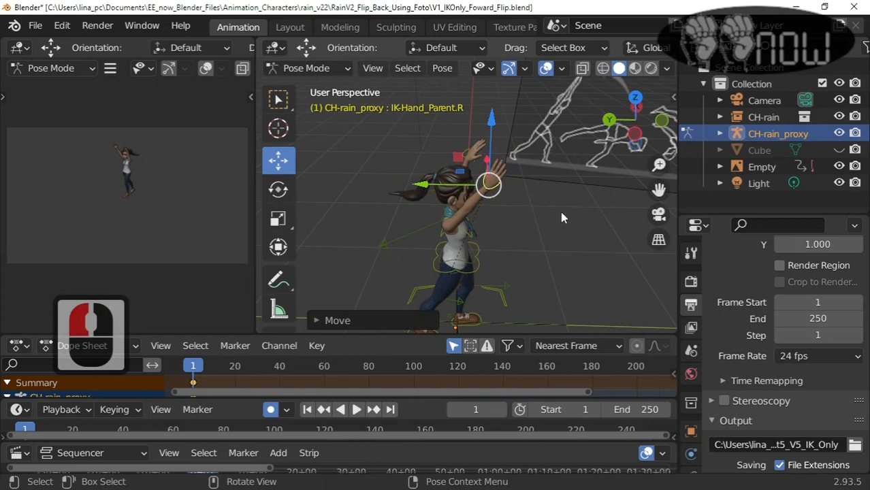
pyautogui.moveTo(562, 218); pyautogui.dragTo(368, 162, button='middle')
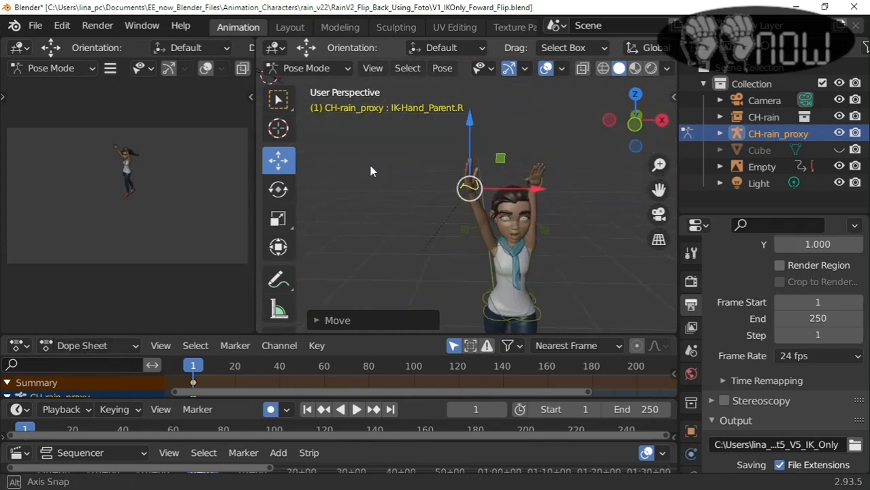
# Select the left hand control IK-Hand_Parent.L and turn the hand with a trackball rotation
pyautogui.click(513, 290)
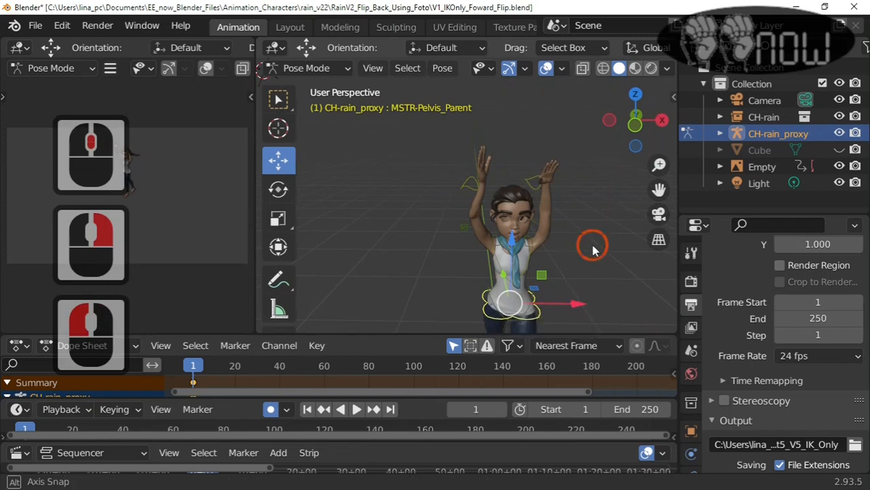
pyautogui.moveTo(592, 251); pyautogui.dragTo(485, 222, button='middle')
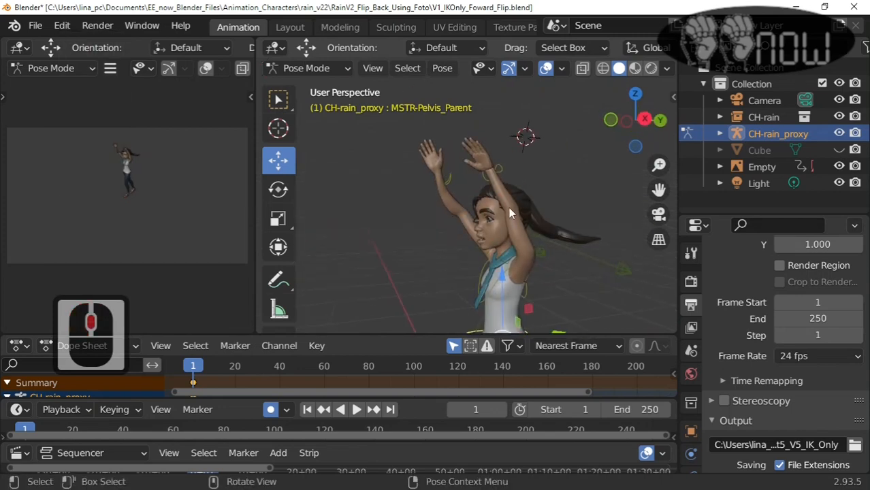
pyautogui.click(509, 207)
pyautogui.click(483, 170)
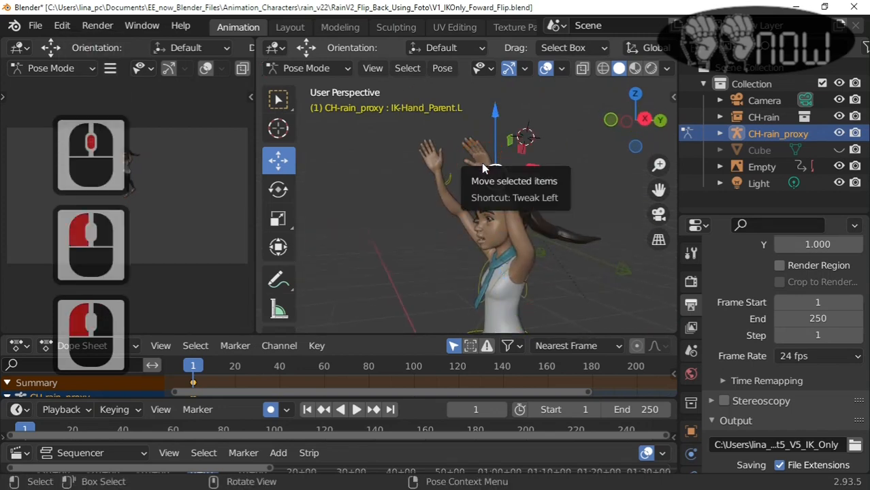
pyautogui.click(493, 175)
pyautogui.press('r')
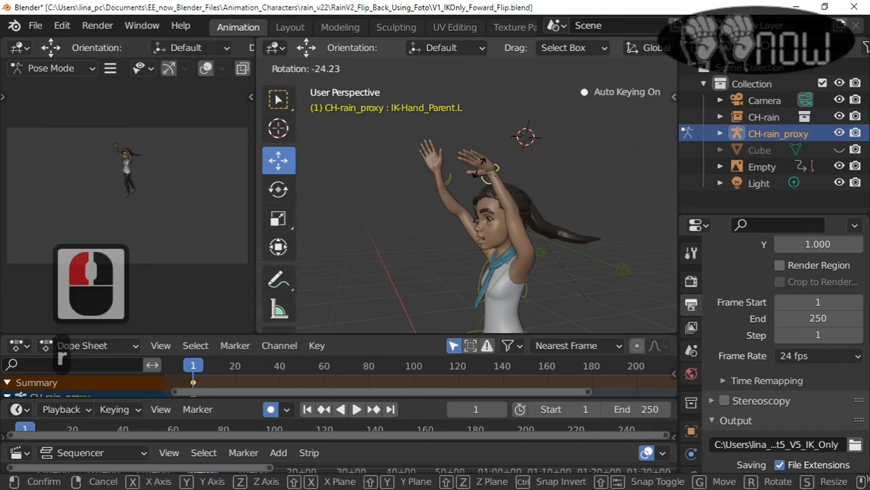
pyautogui.press('r')
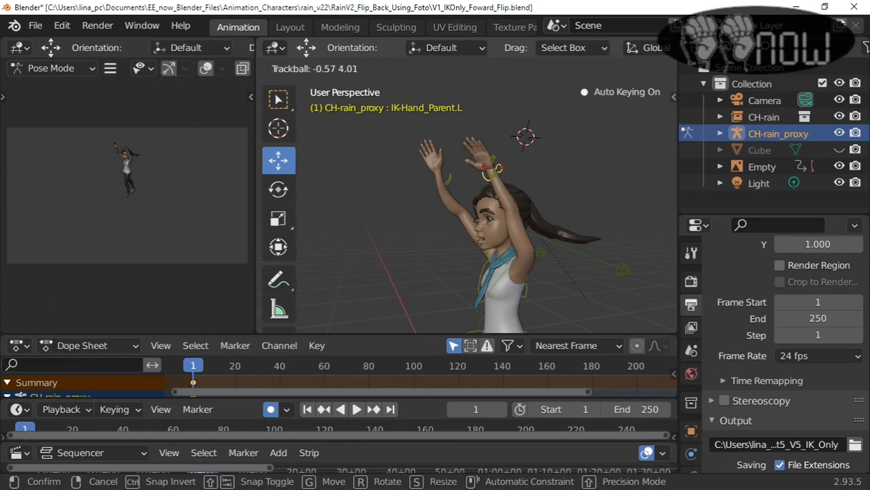
pyautogui.click(495, 166)
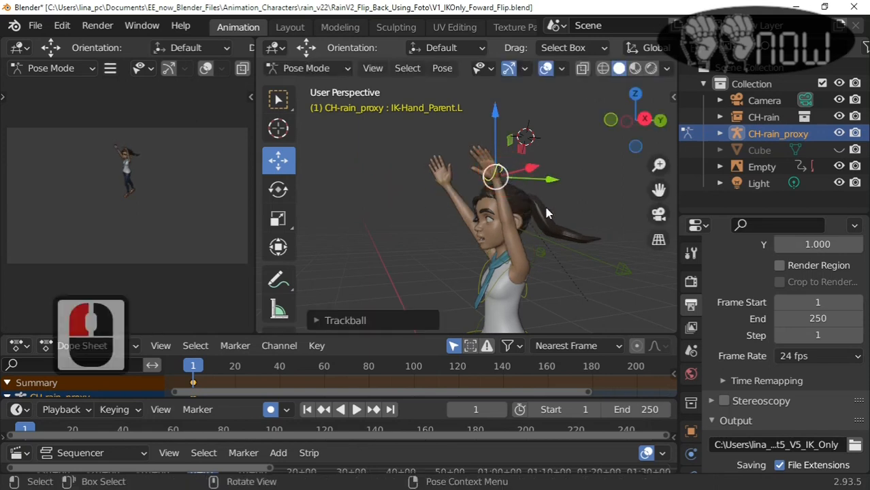
# Shift the left hand control slightly along Z and insert a Location & Rotation keyframe for it at frame 1
pyautogui.moveTo(496, 113)
pyautogui.mouseDown()
pyautogui.moveTo(495, 104)
pyautogui.moveTo(494, 128)
pyautogui.moveTo(510, 166)
pyautogui.moveTo(501, 110)
pyautogui.moveTo(505, 121)
pyautogui.mouseUp()
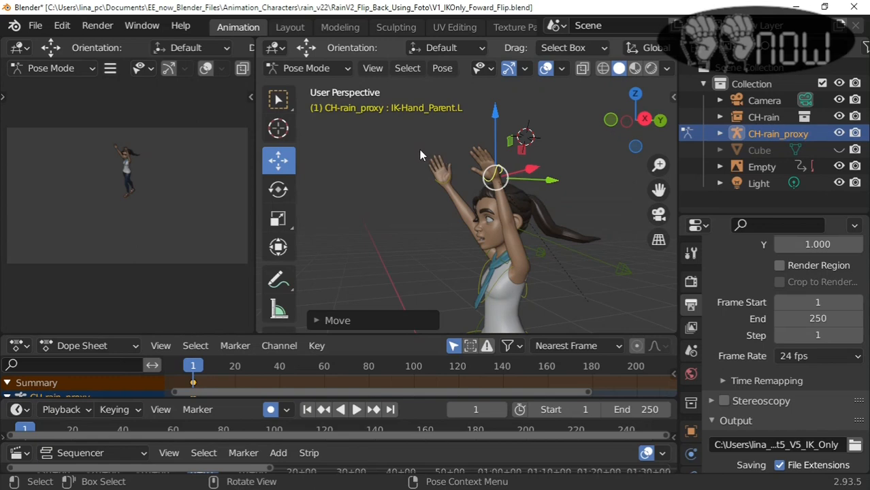
pyautogui.press('i')
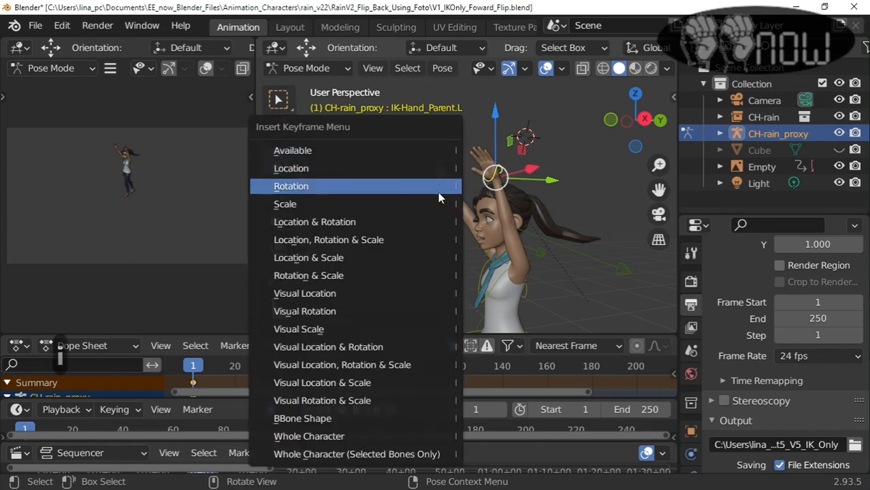
pyautogui.click(446, 225)
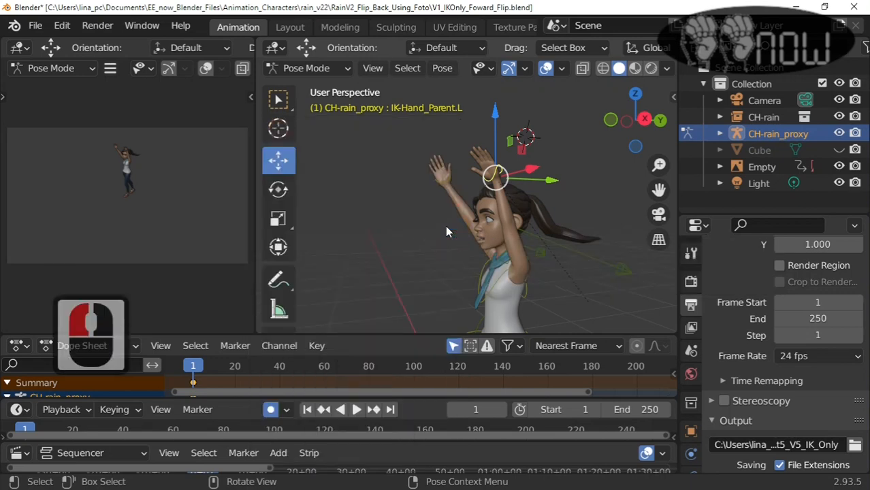
# Select the chest control MSTR-Chest_Parent and move it slightly backward along Y to match the first reference figure
pyautogui.scroll(-5, 445, 225)
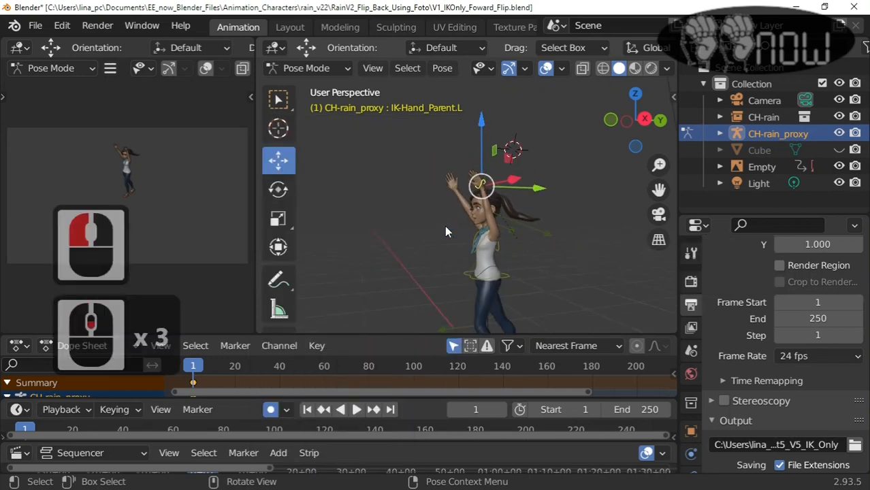
pyautogui.moveTo(443, 233); pyautogui.dragTo(622, 208, button='middle')
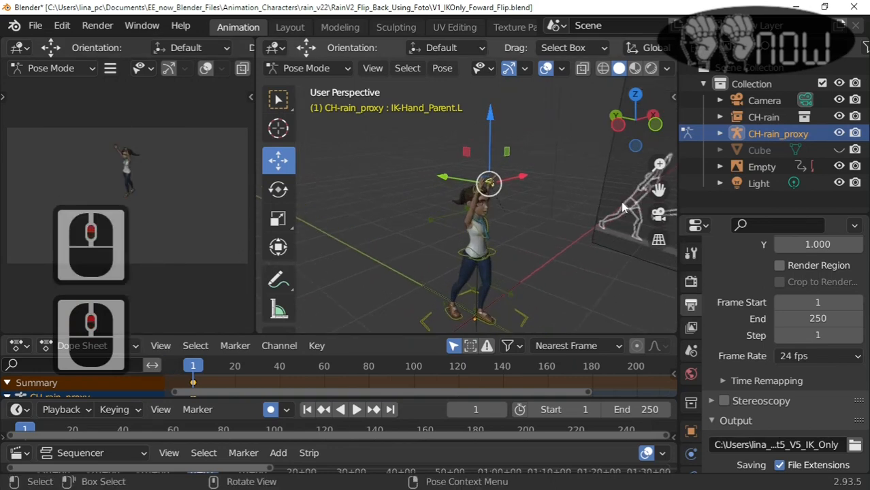
pyautogui.moveTo(449, 228); pyautogui.dragTo(522, 242, button='middle')
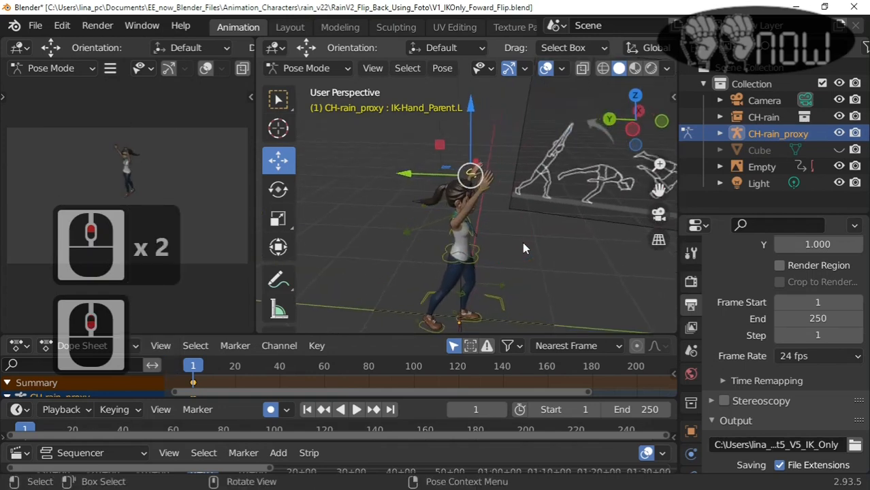
pyautogui.click(462, 236)
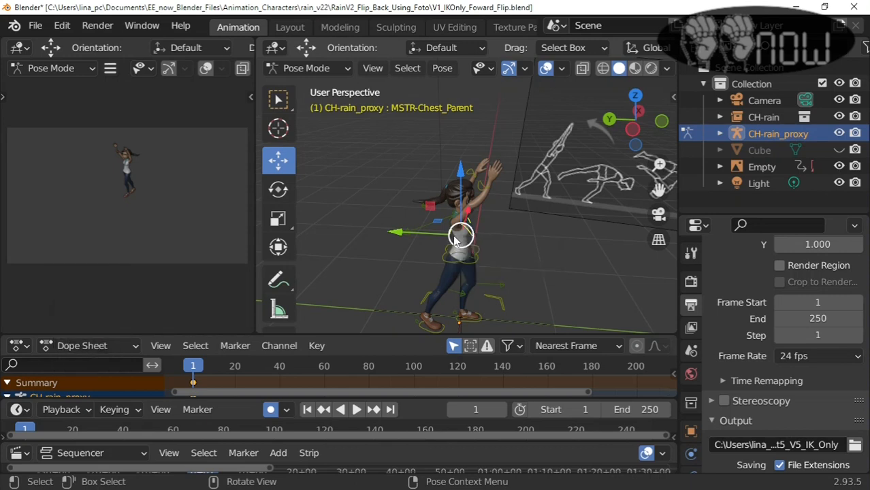
pyautogui.press('g')
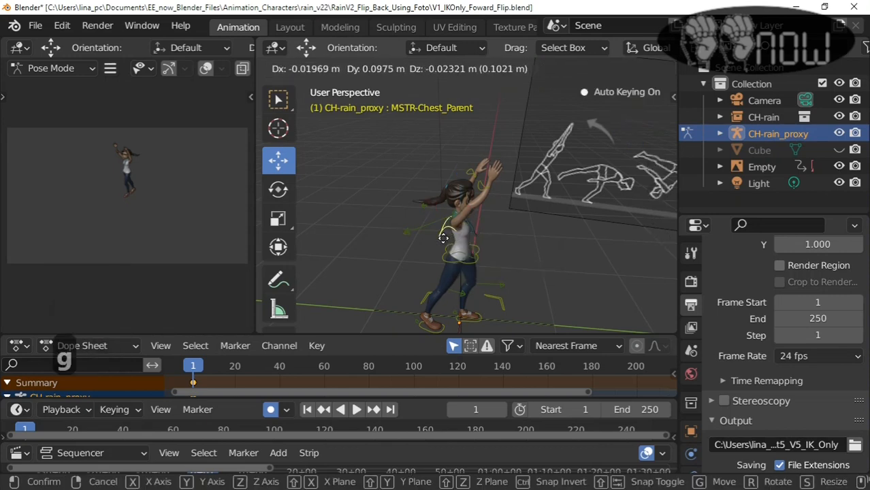
pyautogui.press('Escape')
pyautogui.moveTo(420, 235)
pyautogui.mouseDown()
pyautogui.moveTo(428, 235)
pyautogui.moveTo(418, 241)
pyautogui.mouseUp()
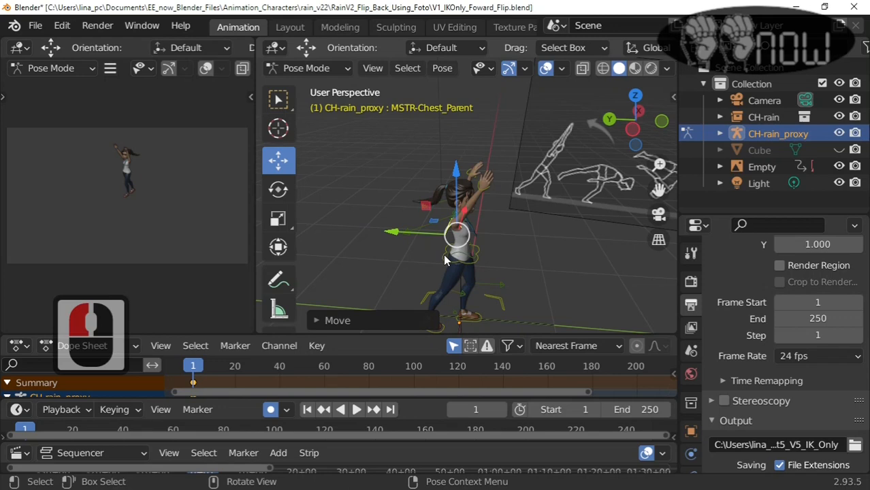
# Move the pelvis control MSTR-Pelvis_Parent slightly forward along Y and lower it along Z so the knees bend
pyautogui.click(444, 254)
pyautogui.moveTo(422, 256); pyautogui.dragTo(427, 250)
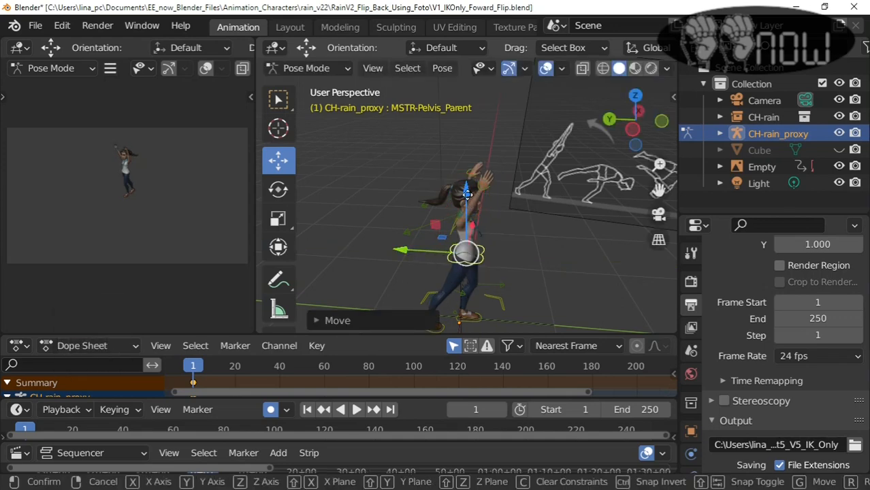
pyautogui.moveTo(466, 201); pyautogui.dragTo(450, 210)
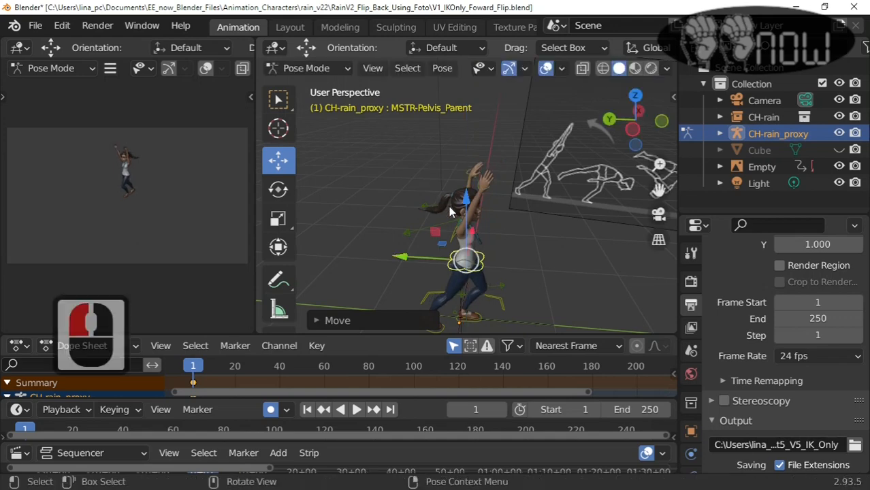
# Select the chest control MSTR-Chest_Parent and move it slightly forward along Y
pyautogui.click(468, 239)
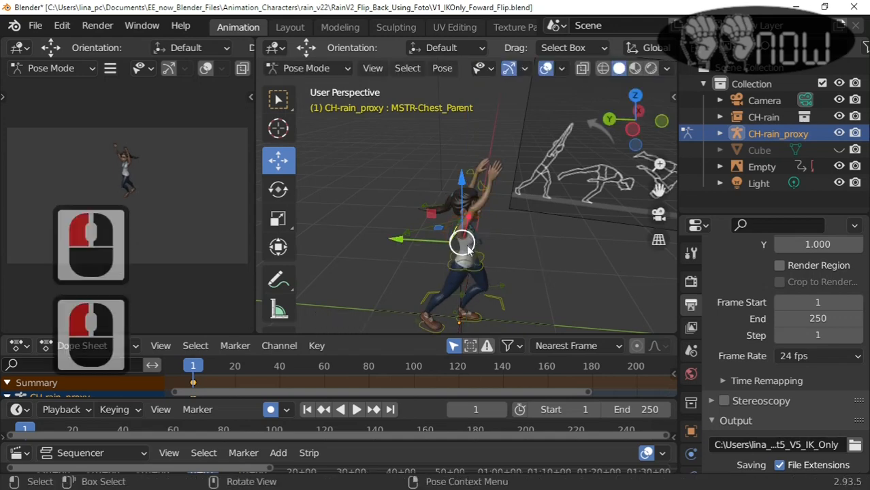
pyautogui.moveTo(463, 245); pyautogui.dragTo(436, 246, button='middle')
pyautogui.moveTo(417, 241); pyautogui.dragTo(428, 241)
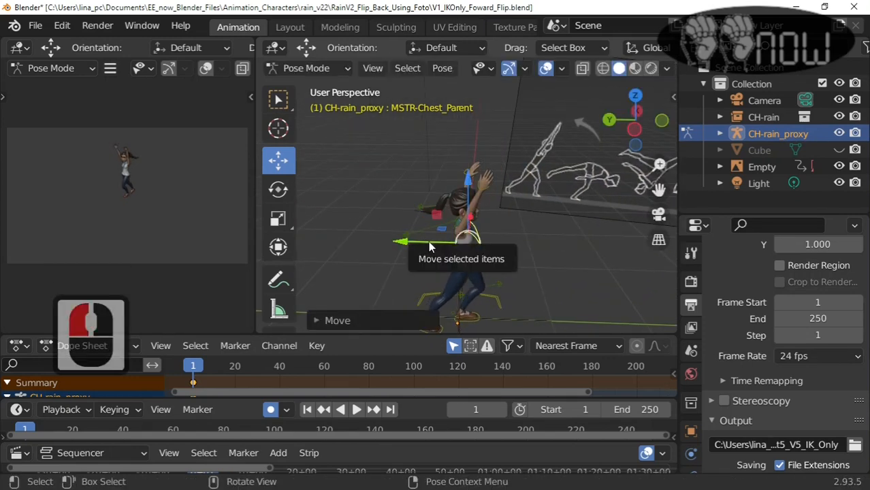
# Show the IK Secondary bone layer in the CloudRig settings
pyautogui.press('n')
pyautogui.scroll(2, 591, 200)
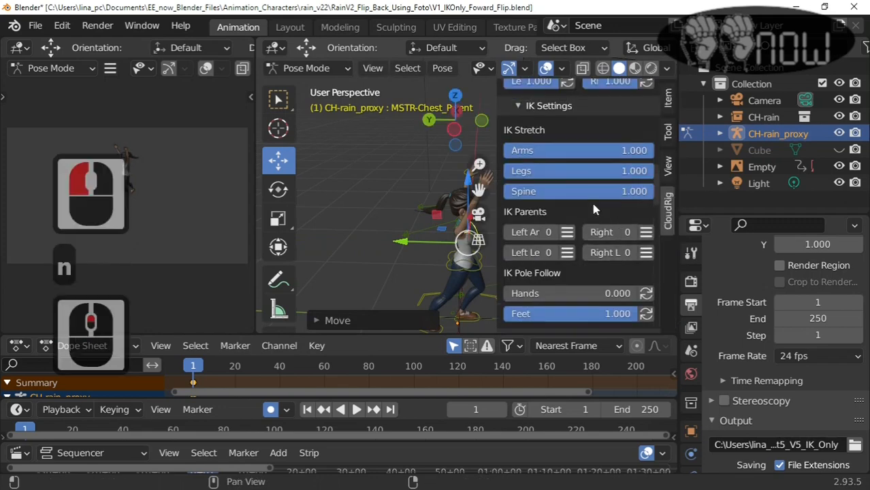
pyautogui.scroll(6, 560, 172)
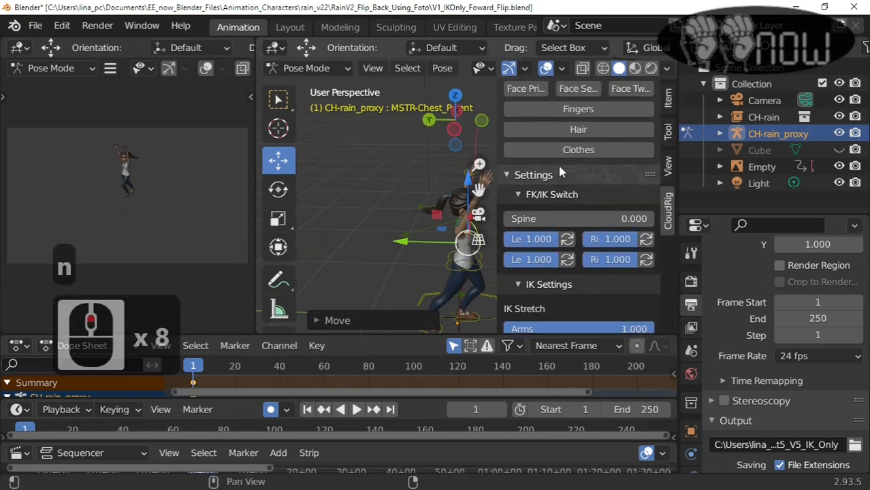
pyautogui.scroll(2, 560, 172)
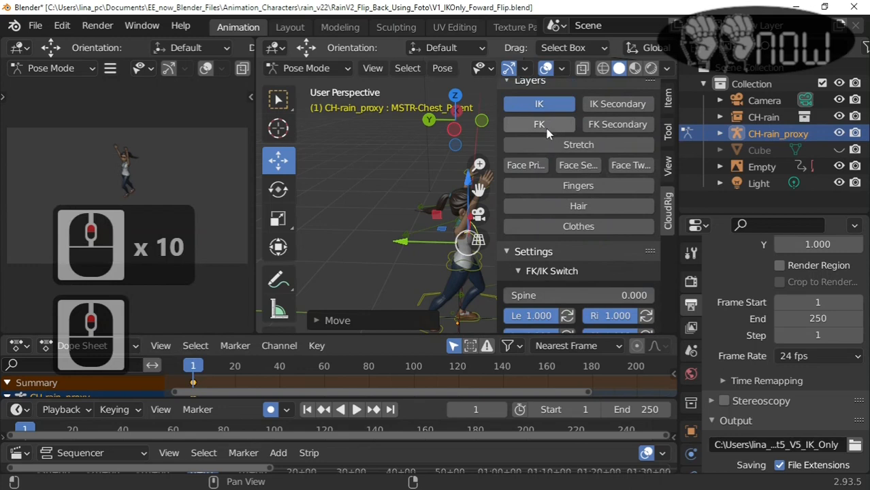
pyautogui.click(620, 110)
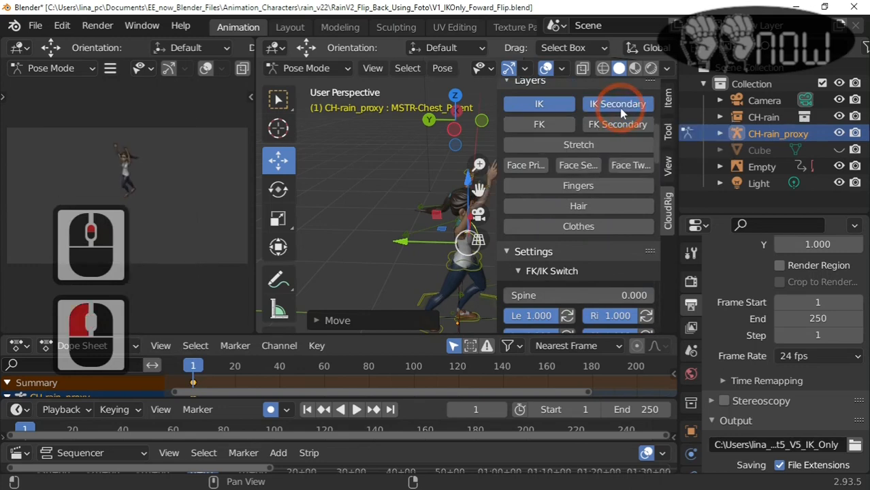
pyautogui.click(382, 204)
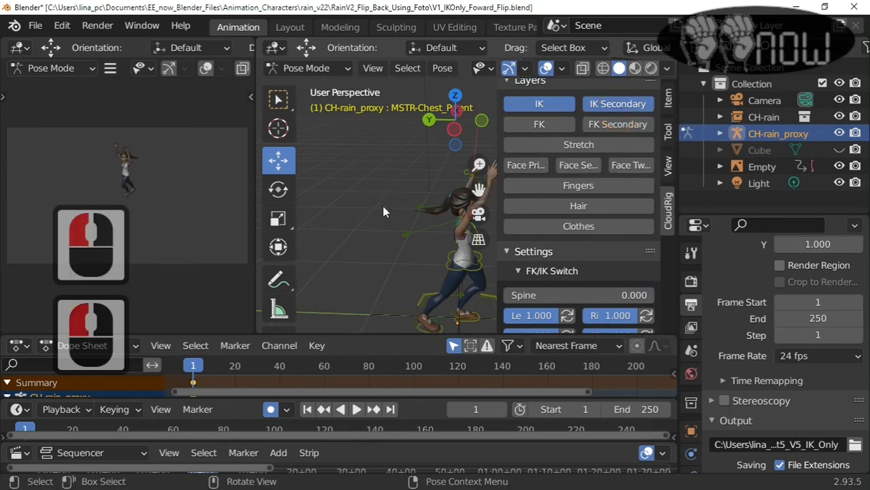
pyautogui.press('n')
# Reselect the chest control MSTR-Chest_Parent and move it slightly backward along Y
pyautogui.scroll(3, 462, 252)
pyautogui.click(482, 265)
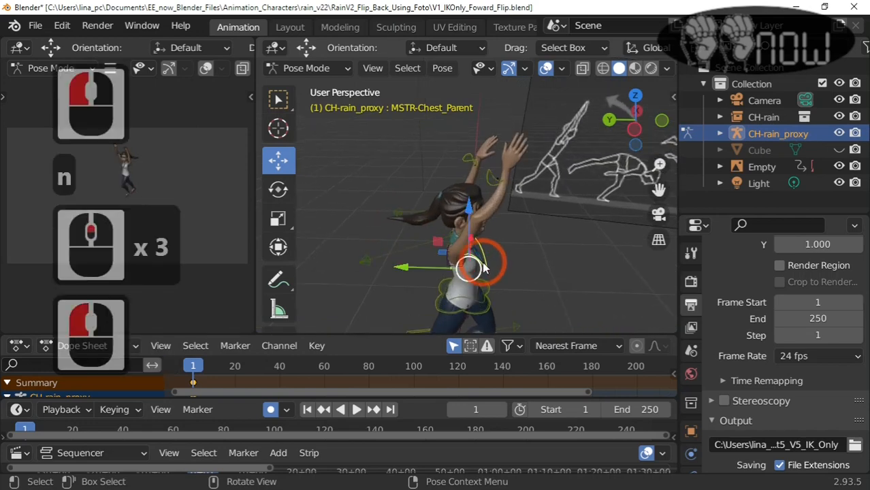
pyautogui.moveTo(434, 269); pyautogui.dragTo(398, 261)
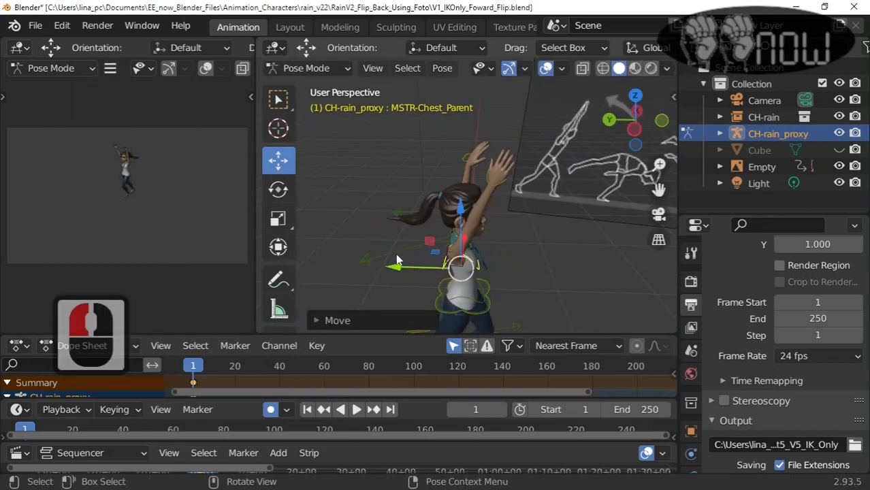
# Hide the IK Secondary bone layer and show the FK layer in the CloudRig settings
pyautogui.moveTo(383, 233); pyautogui.dragTo(476, 235, button='middle')
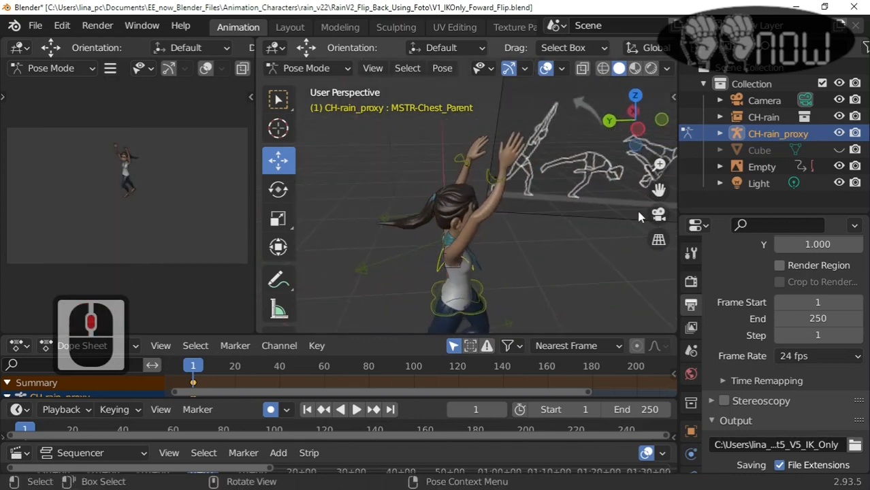
pyautogui.press('n')
pyautogui.click(614, 103)
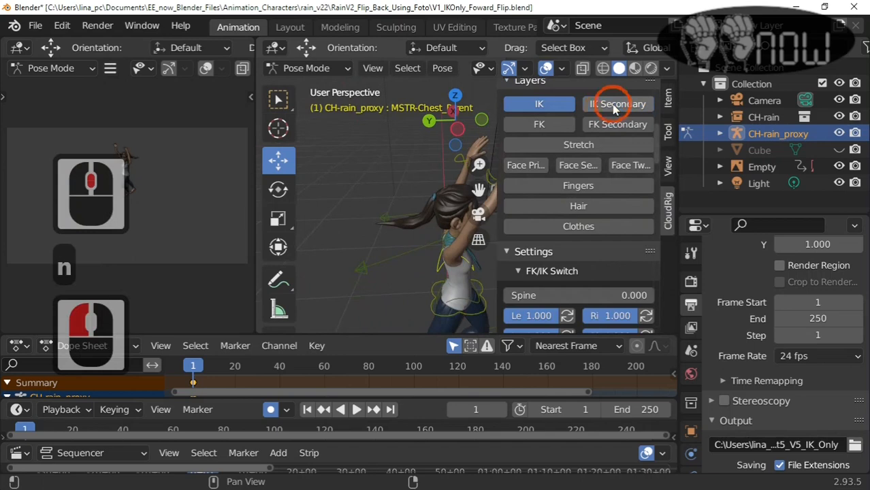
pyautogui.click(544, 125)
pyautogui.click(379, 238)
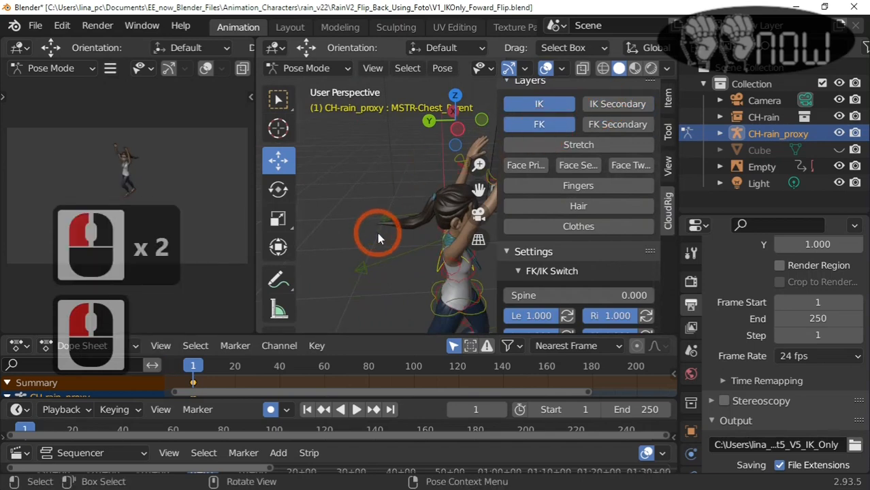
pyautogui.press('n')
# Select the right upper arm control FK-Upperarm_Parent.R and move it slightly backward along Y
pyautogui.scroll(2, 416, 256)
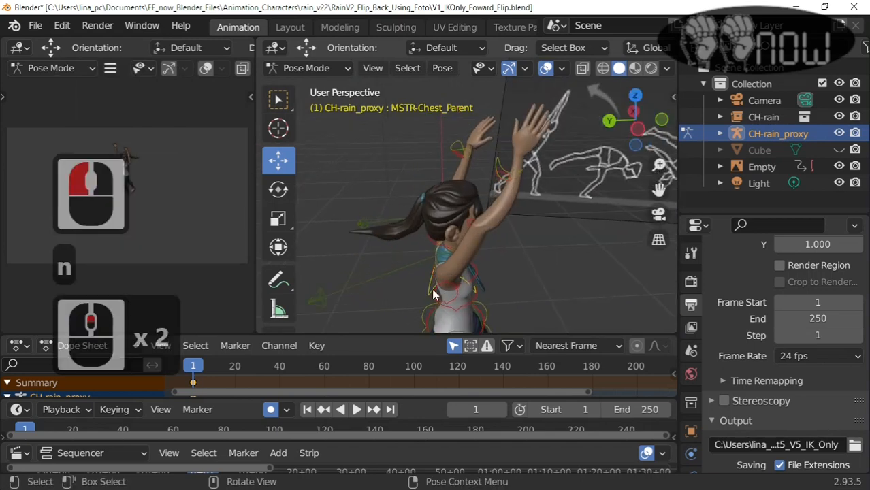
pyautogui.click(432, 288)
pyautogui.click(404, 279)
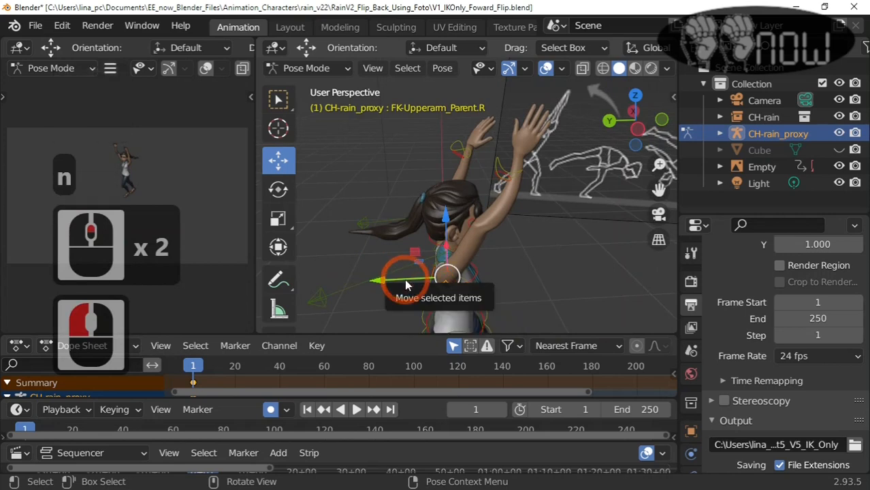
pyautogui.moveTo(405, 284)
pyautogui.mouseDown()
pyautogui.moveTo(412, 280)
pyautogui.moveTo(392, 280)
pyautogui.mouseUp()
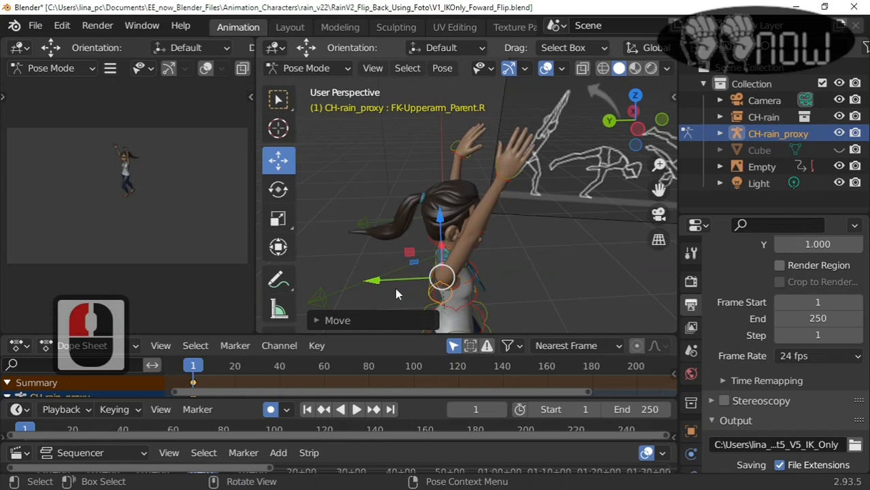
# Select the chest control MSTR-Chest_Parent and rotate it about -10.7 degrees in the side-on view
pyautogui.moveTo(396, 290); pyautogui.dragTo(437, 301, button='middle')
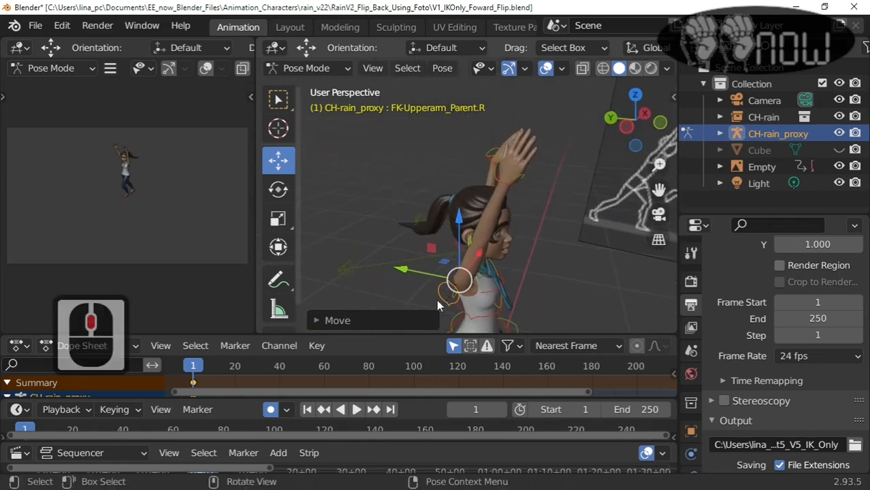
pyautogui.click(495, 302)
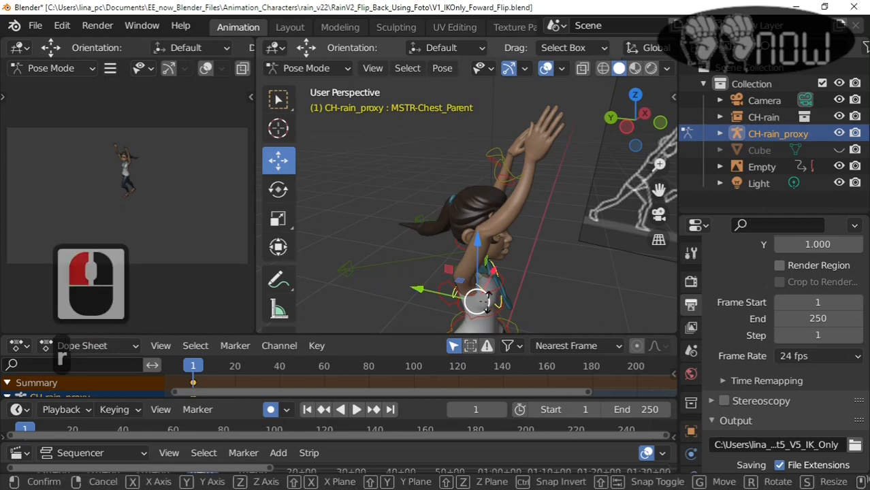
pyautogui.press('r')
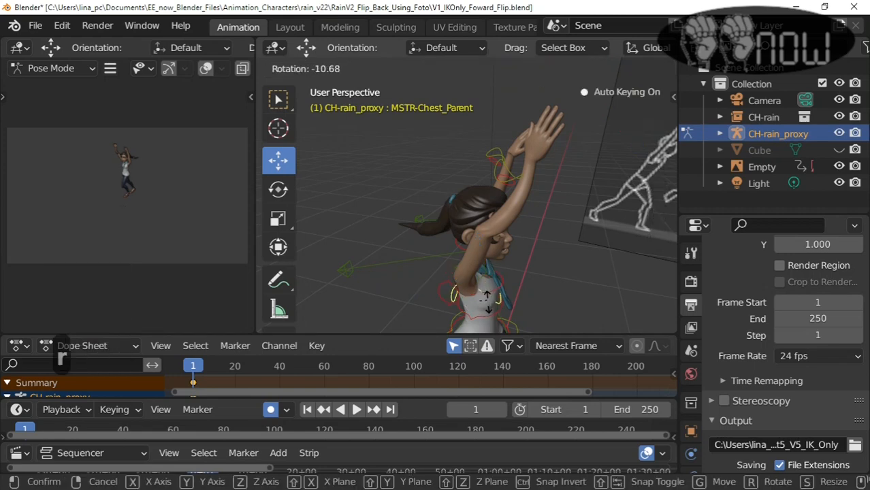
pyautogui.click(480, 300)
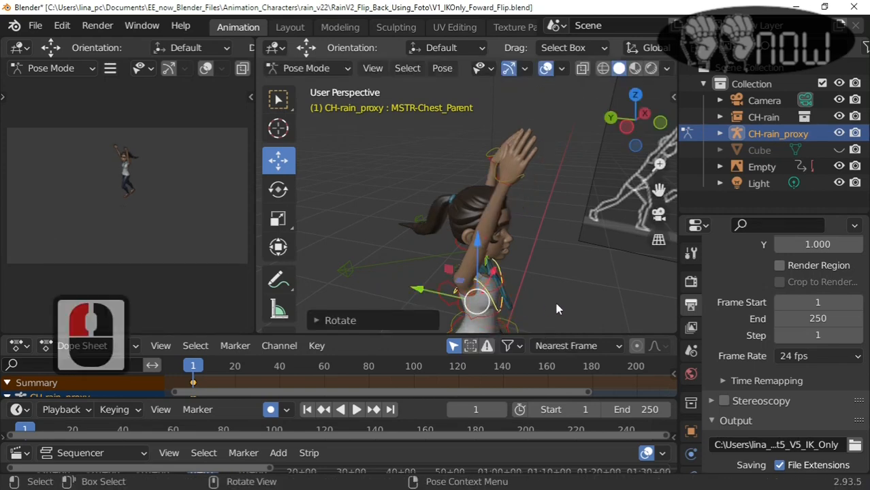
# Select the FK-Chest control and rotate it slightly, about -2.5 degrees, from the front three-quarter view
pyautogui.moveTo(556, 309); pyautogui.dragTo(514, 324, button='middle')
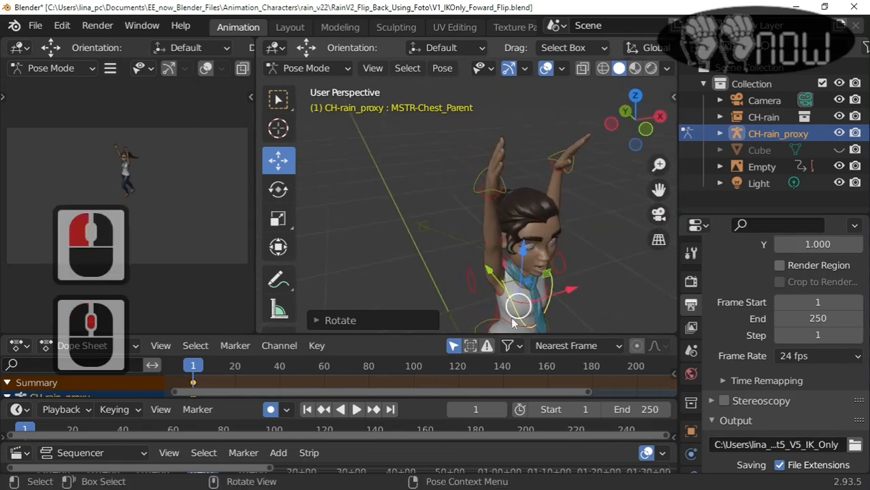
pyautogui.click(536, 299)
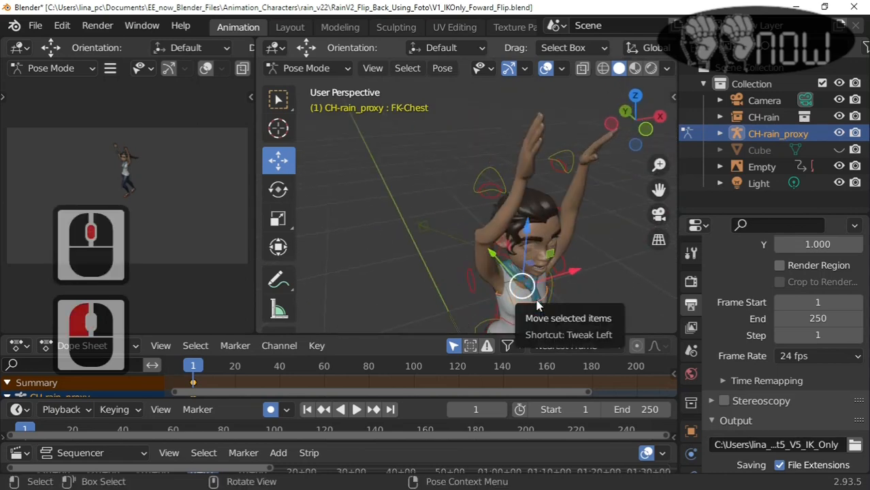
pyautogui.press('r')
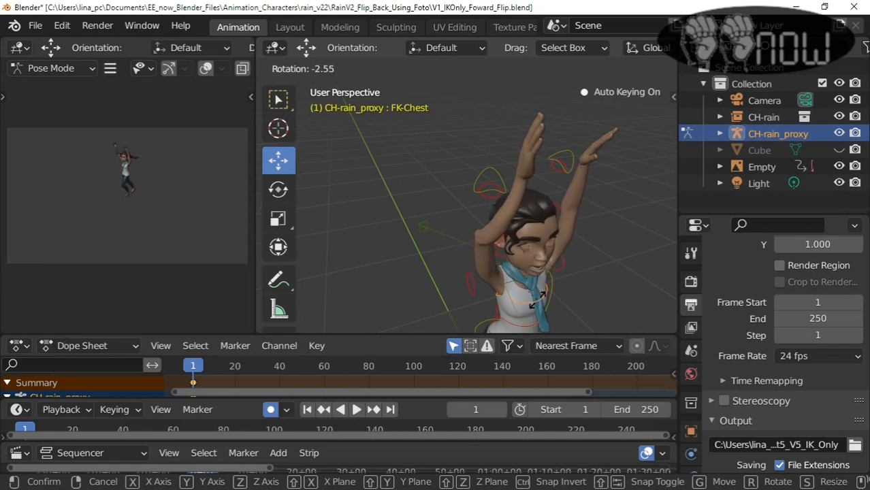
pyautogui.click(538, 298)
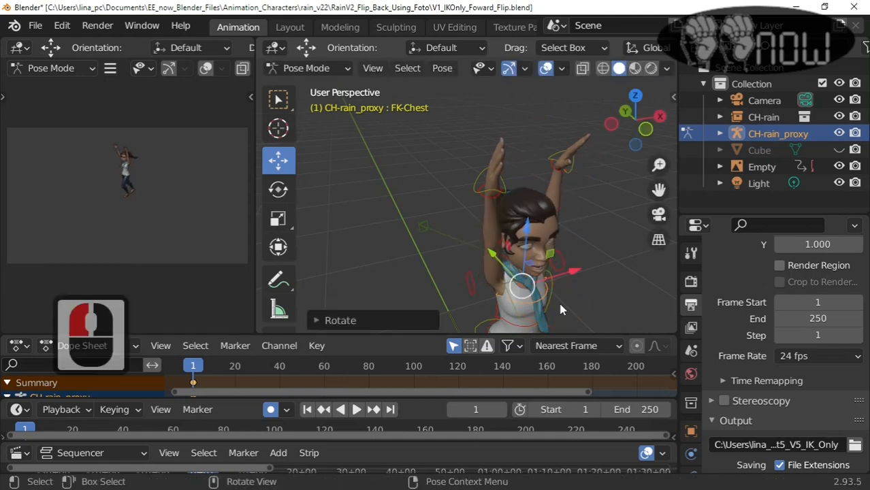
# Hide the FK bone layer in the CloudRig settings and clear the selection
pyautogui.moveTo(585, 304); pyautogui.dragTo(467, 295, button='middle')
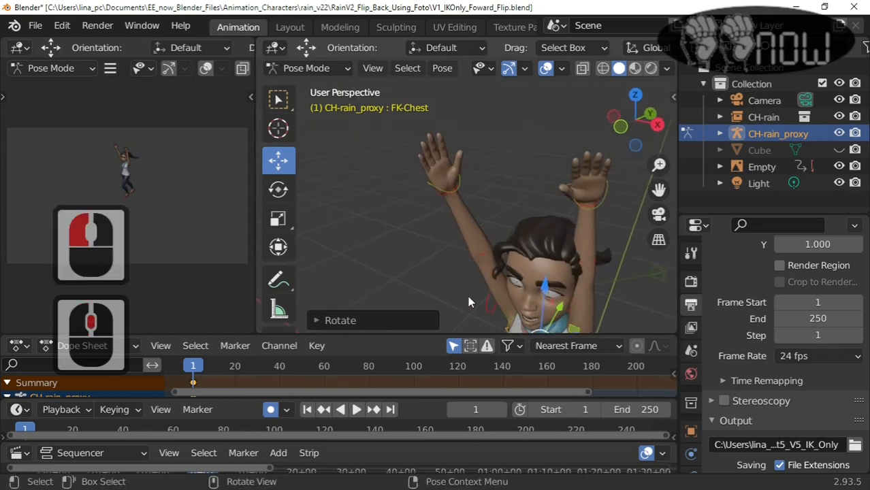
pyautogui.scroll(-3, 468, 295)
pyautogui.scroll(1, 548, 261)
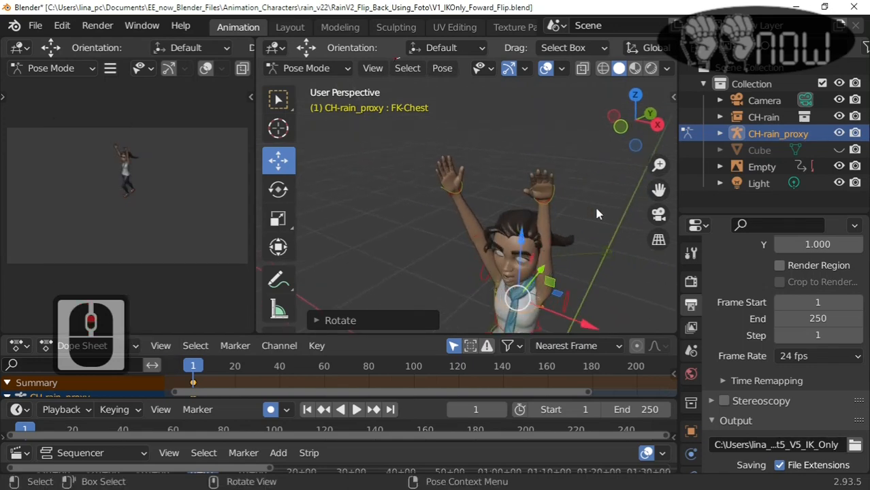
pyautogui.press('n')
pyautogui.click(542, 123)
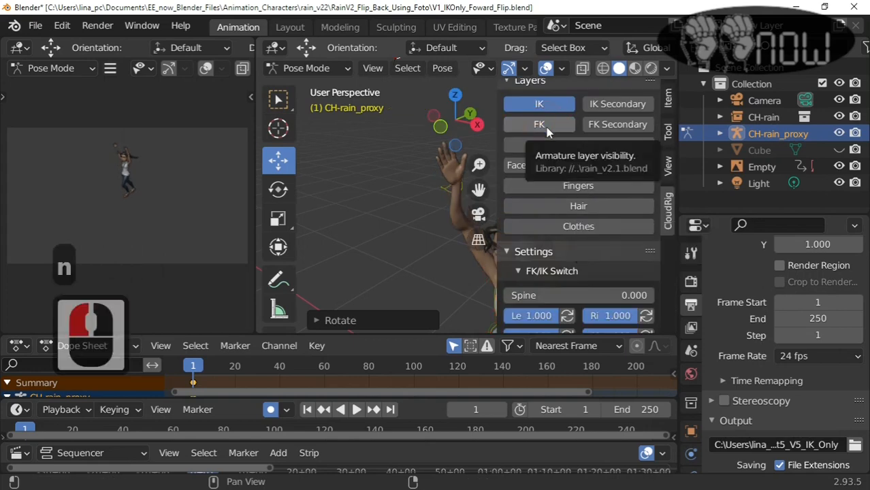
pyautogui.click(482, 145)
pyautogui.click(377, 150)
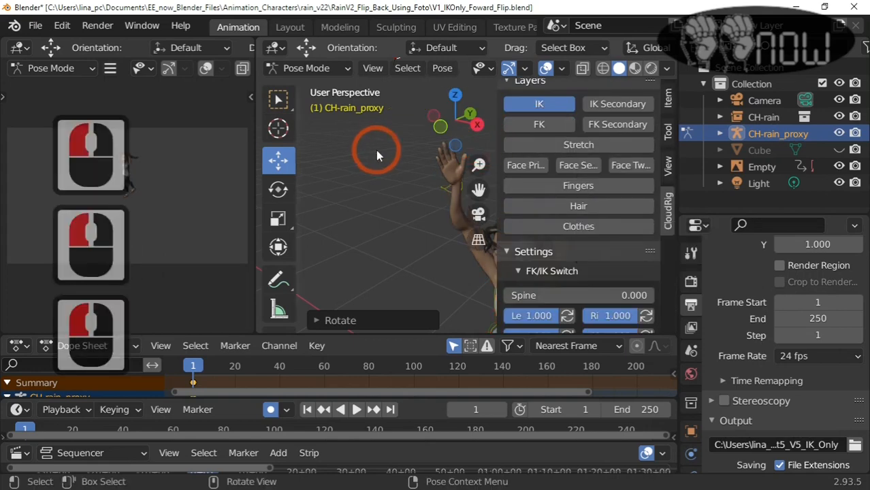
pyautogui.press('n')
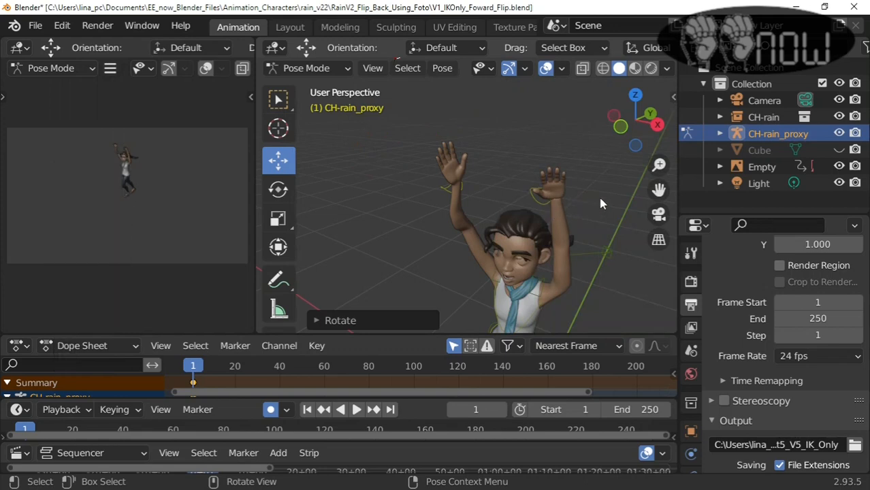
# Show the FK bone layer again in the CloudRig settings
pyautogui.press('n')
pyautogui.click(539, 124)
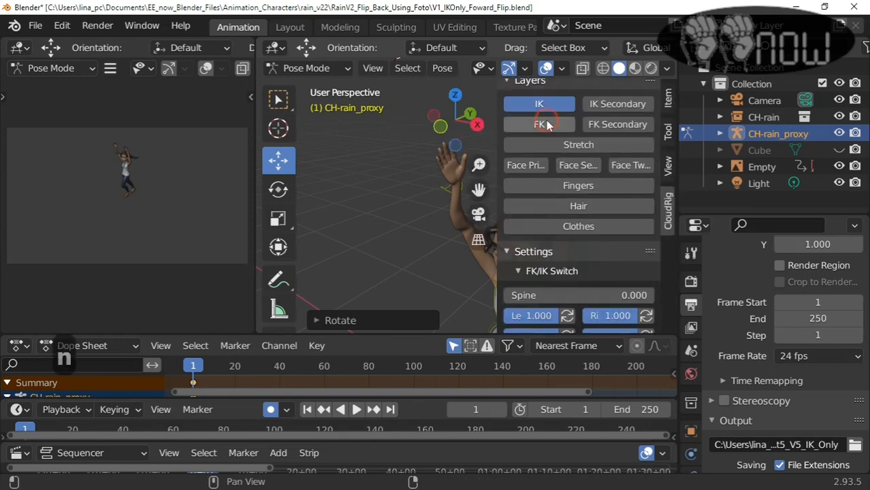
pyautogui.click(393, 156)
pyautogui.click(393, 160)
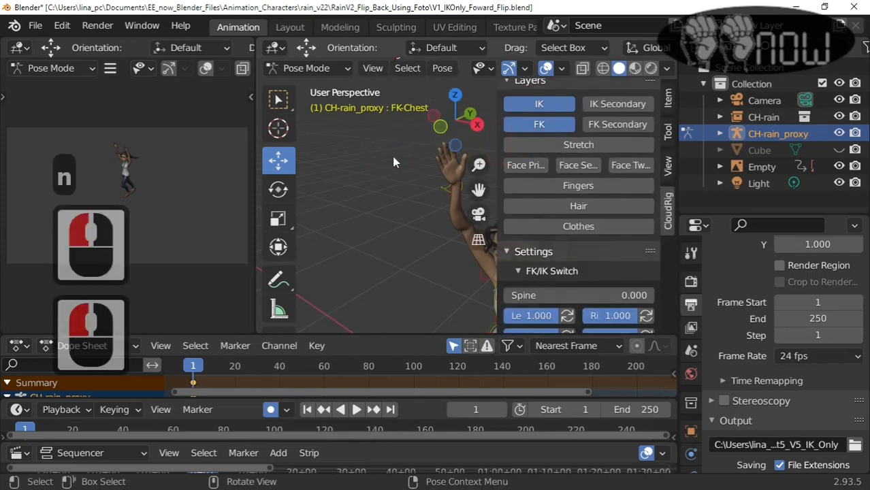
pyautogui.press('n')
# Select the left hand control IK-Hand_Parent.L, lower it toward the head and nudge it slightly along X
pyautogui.moveTo(493, 191); pyautogui.dragTo(580, 212, button='middle')
pyautogui.click(580, 211)
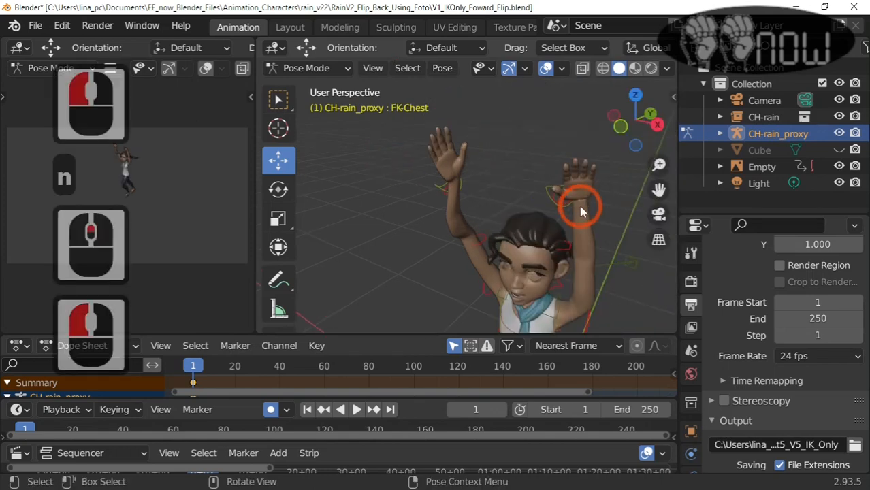
pyautogui.moveTo(597, 199); pyautogui.dragTo(619, 238)
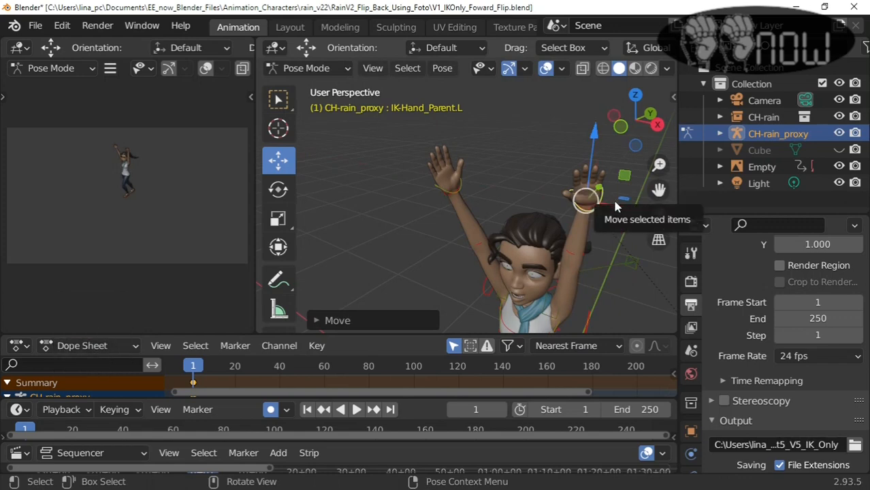
pyautogui.press('g')
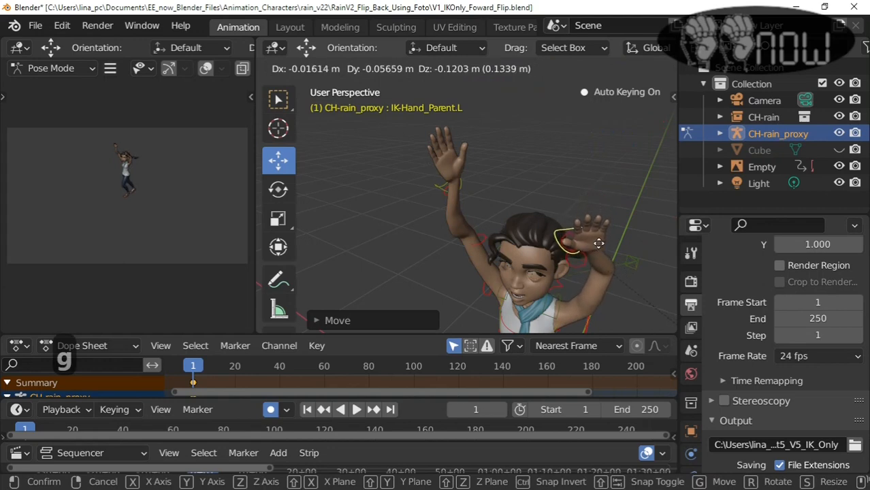
pyautogui.click(580, 231)
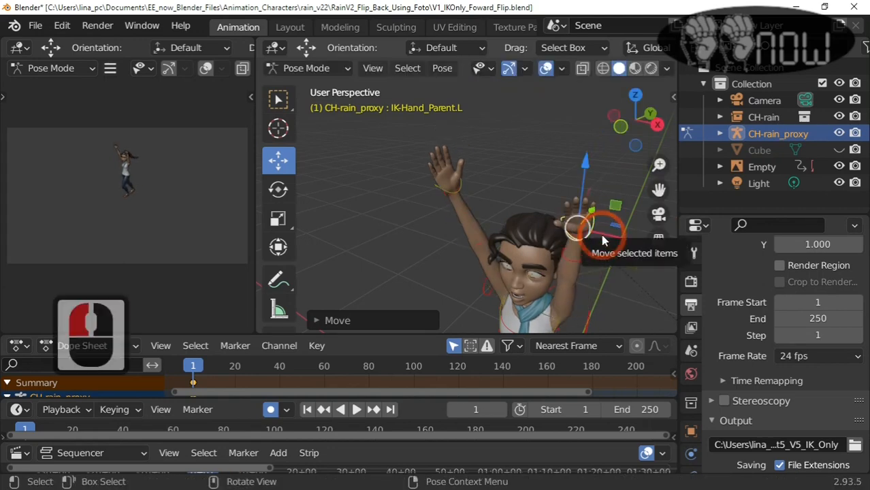
pyautogui.moveTo(614, 242); pyautogui.dragTo(620, 246)
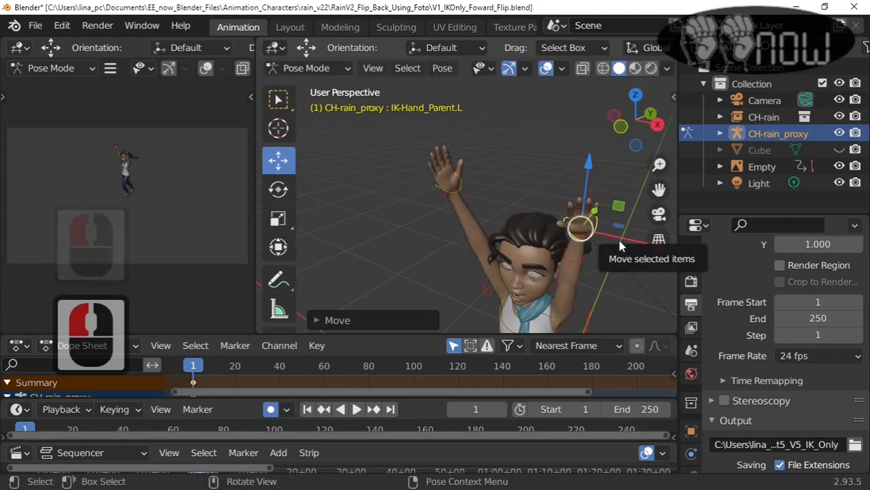
# Try to move the right hand control FK-Hand.R, including along X, and clear the selection
pyautogui.click(449, 184)
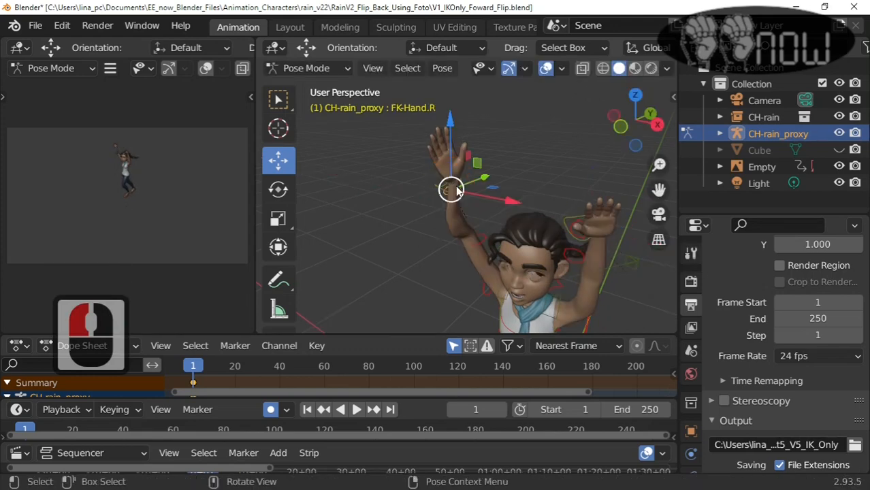
pyautogui.moveTo(458, 192); pyautogui.dragTo(453, 178)
pyautogui.moveTo(497, 199); pyautogui.dragTo(488, 198)
pyautogui.click(522, 160)
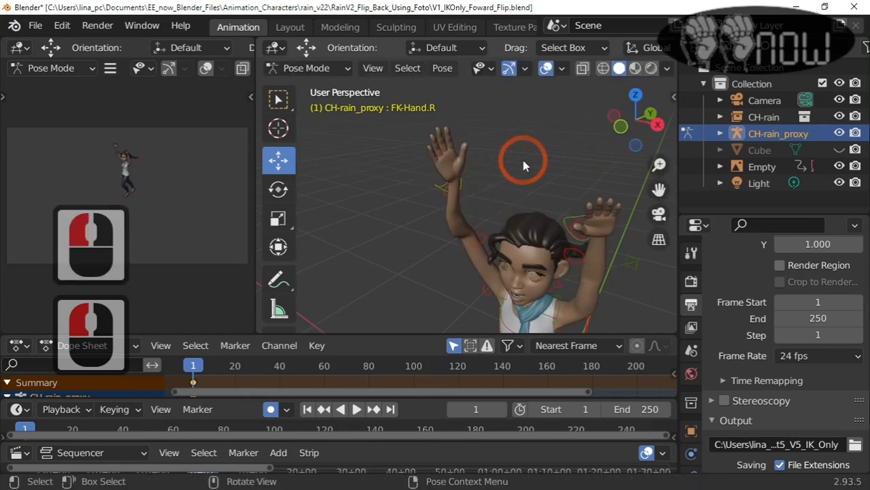
# Save the current file V1_IKOnly_Foward_Flip.blend
pyautogui.scroll(-2, 529, 184)
pyautogui.scroll(-4, 538, 201)
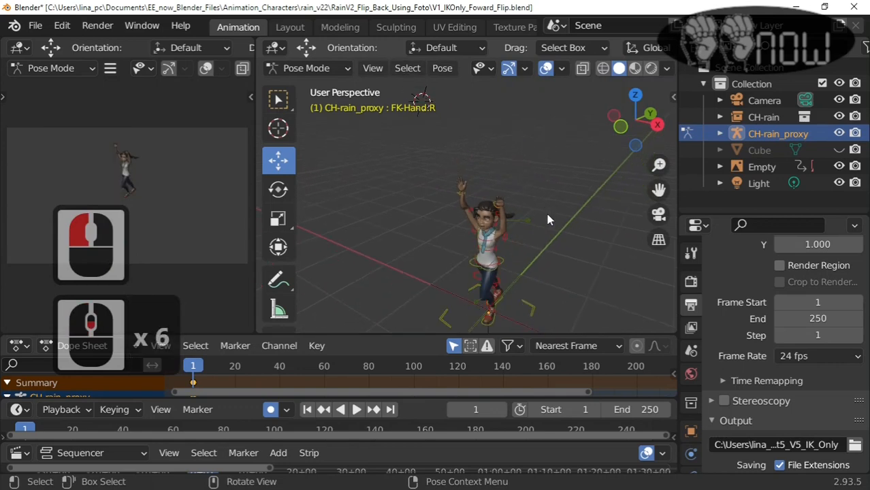
pyautogui.click(35, 25)
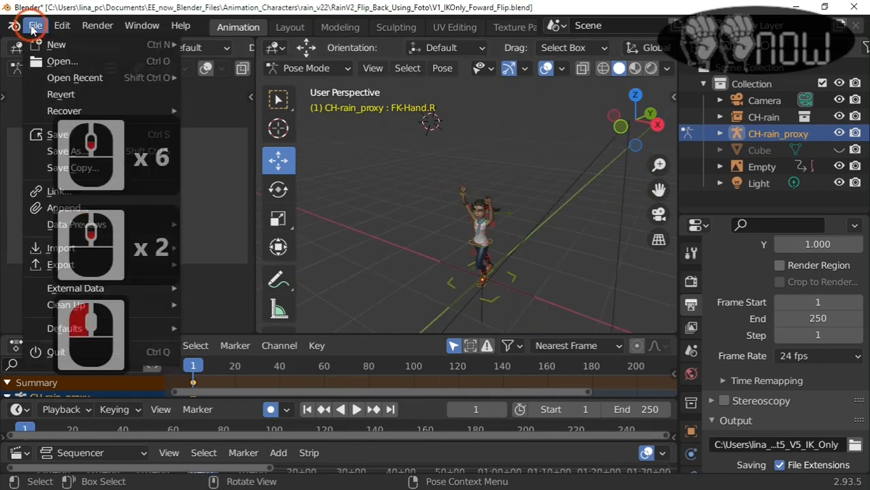
pyautogui.click(53, 136)
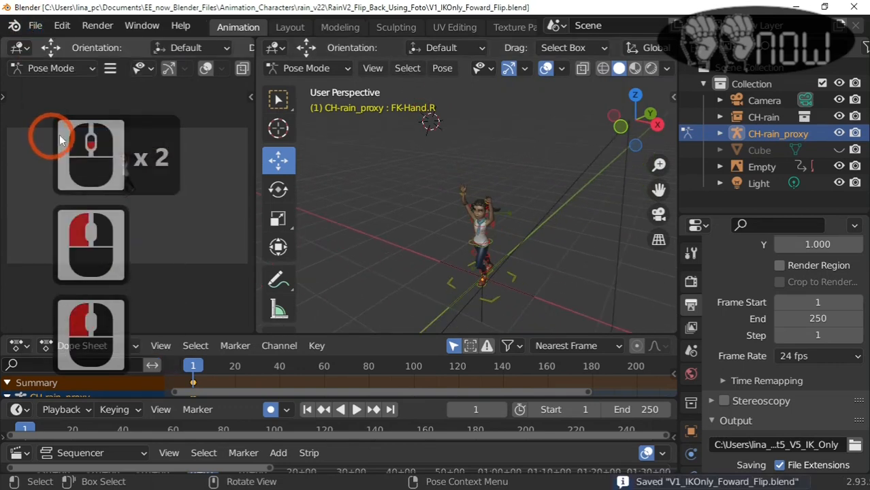
pyautogui.scroll(-2, 357, 177)
pyautogui.moveTo(359, 185); pyautogui.dragTo(537, 178, button='middle')
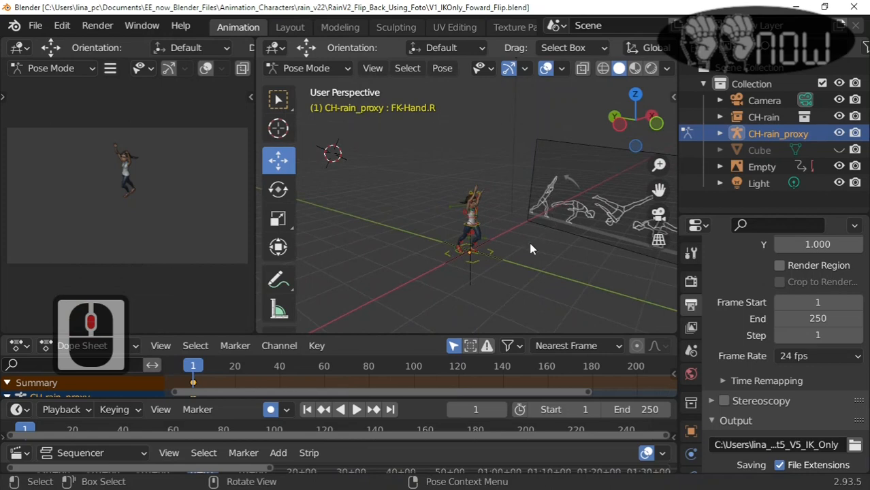
pyautogui.scroll(2, 532, 249)
pyautogui.scroll(-2, 531, 251)
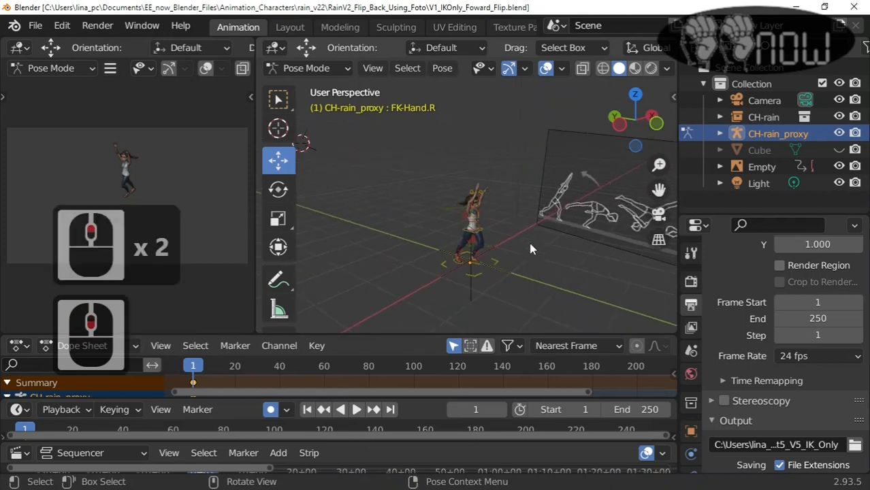